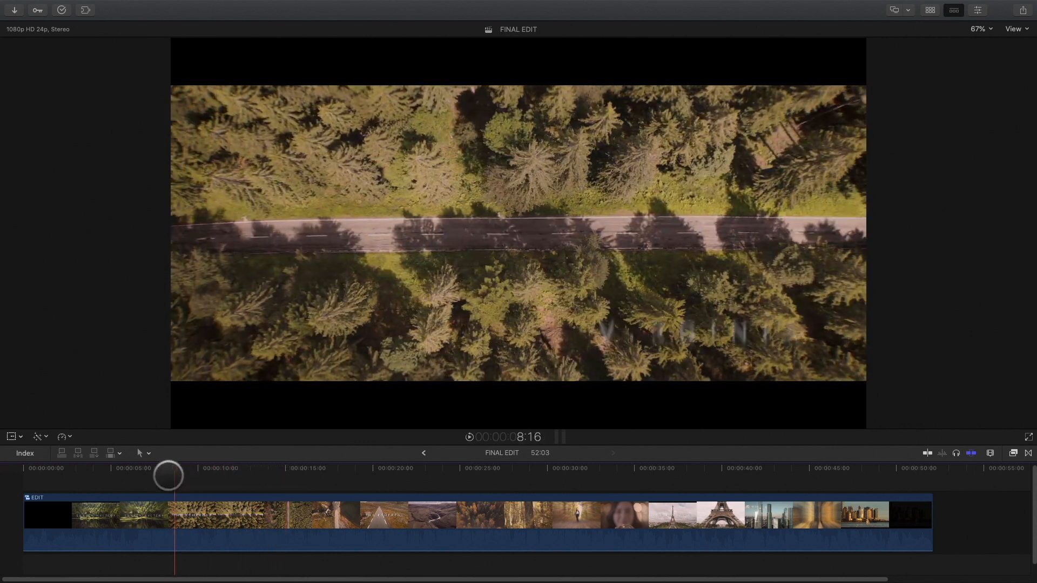
# Step: Go back to the START EDIT project and apply the mFilmLook effect to the picnic area lake clip
pyautogui.click(423, 452)
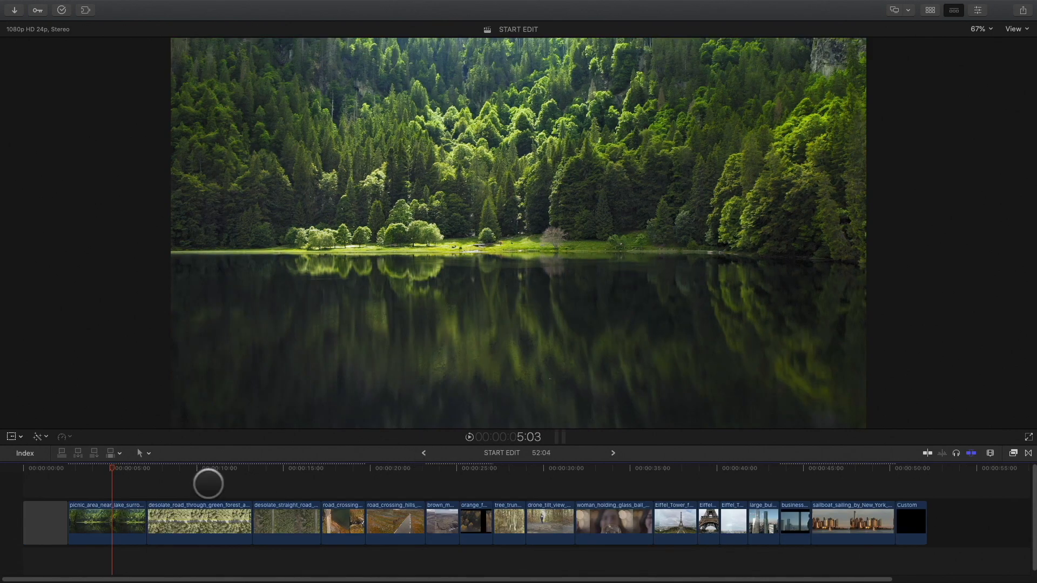
pyautogui.moveTo(112, 469); pyautogui.dragTo(103, 491)
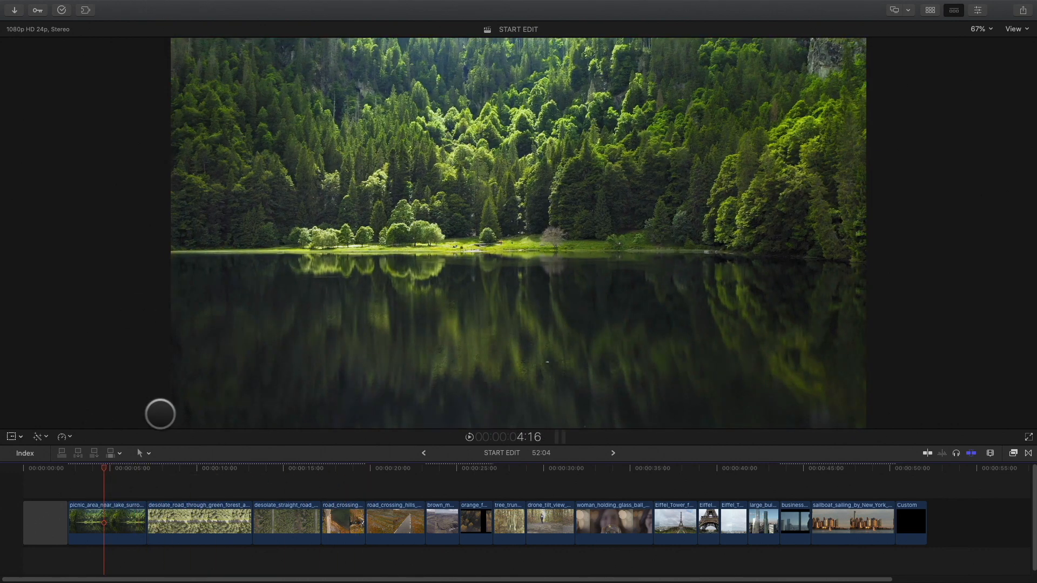
pyautogui.click(1013, 453)
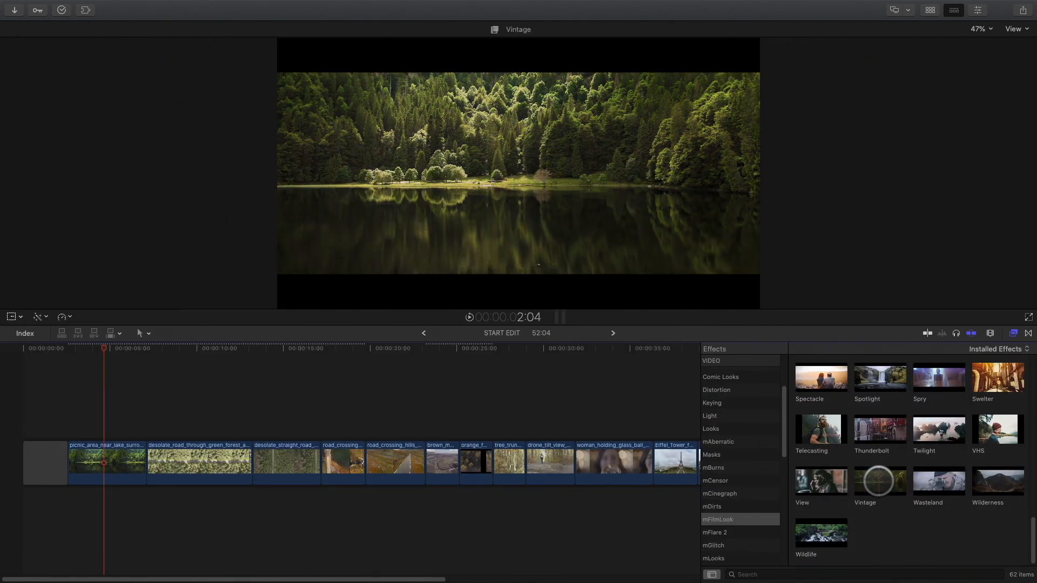
pyautogui.scroll(3, 826, 535)
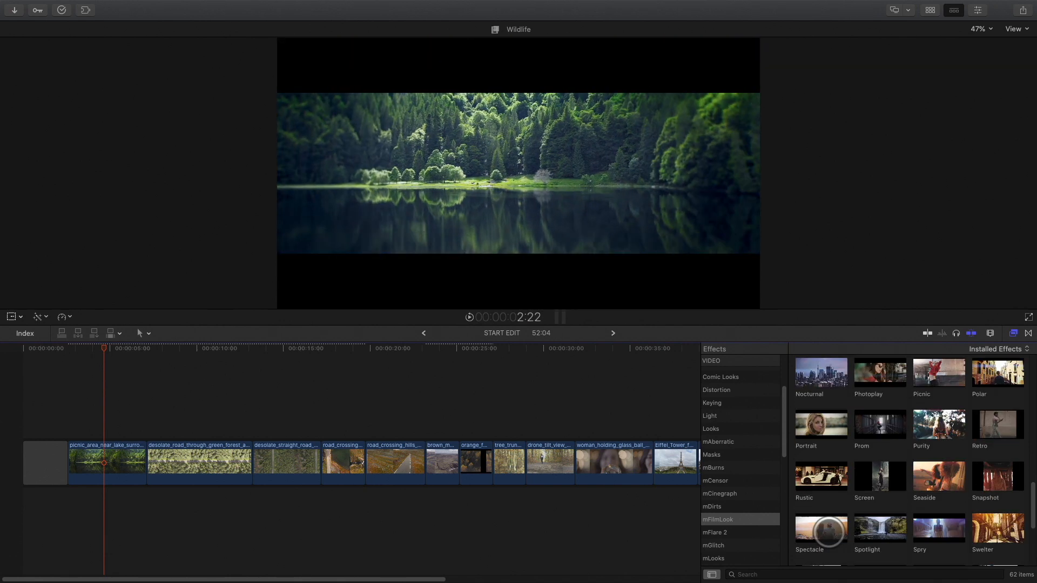
pyautogui.scroll(10, 829, 532)
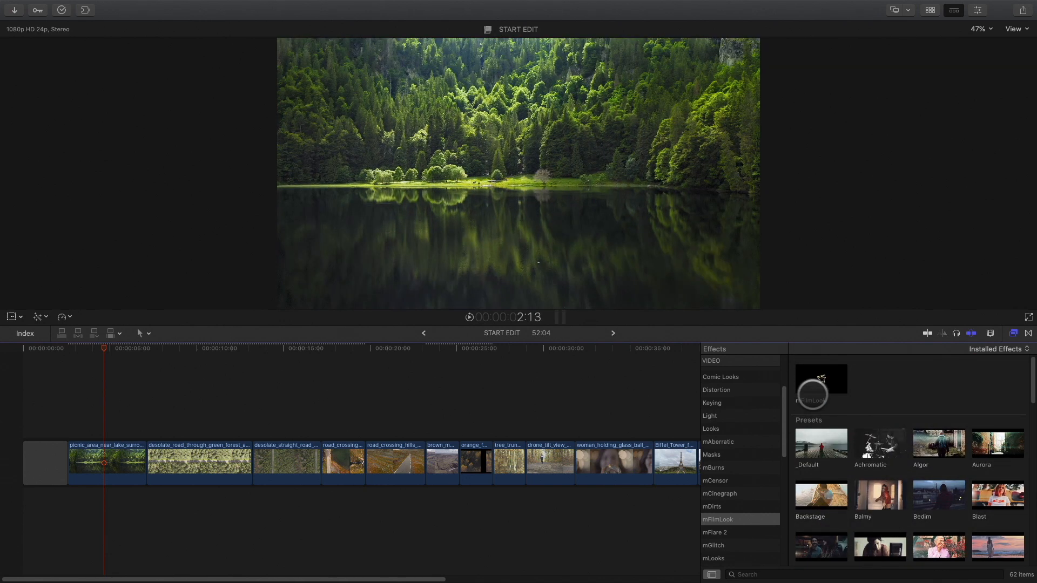
pyautogui.moveTo(819, 378); pyautogui.dragTo(112, 456)
pyautogui.click(1013, 333)
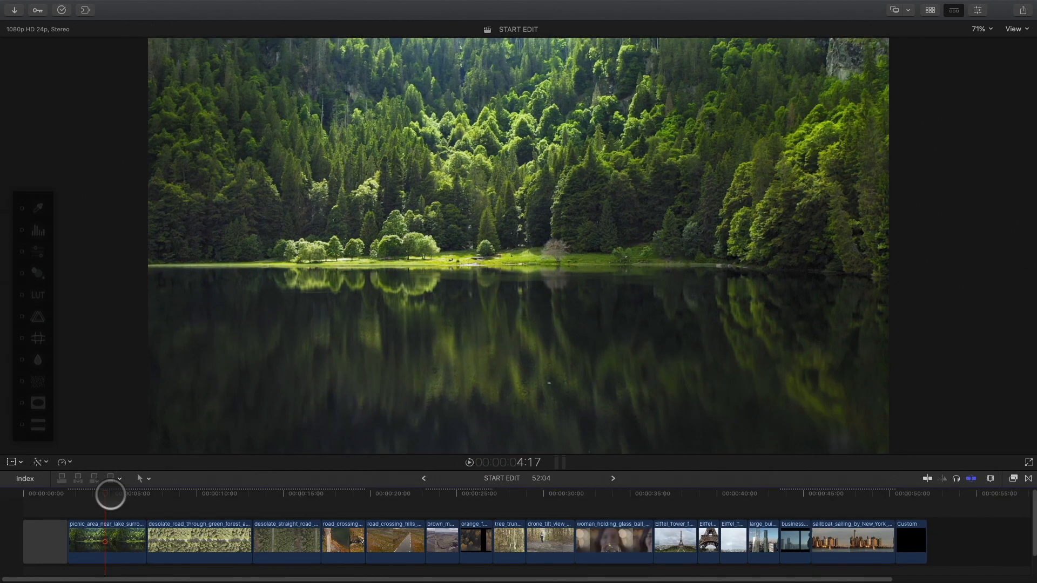
# Step: Select the lake clip with its effect settings shown in the inspector, and move the on-screen effect toolbar onto the picture
pyautogui.click(109, 495)
pyautogui.press('super+equal')
pyautogui.press('super+equal')
pyautogui.click(978, 10)
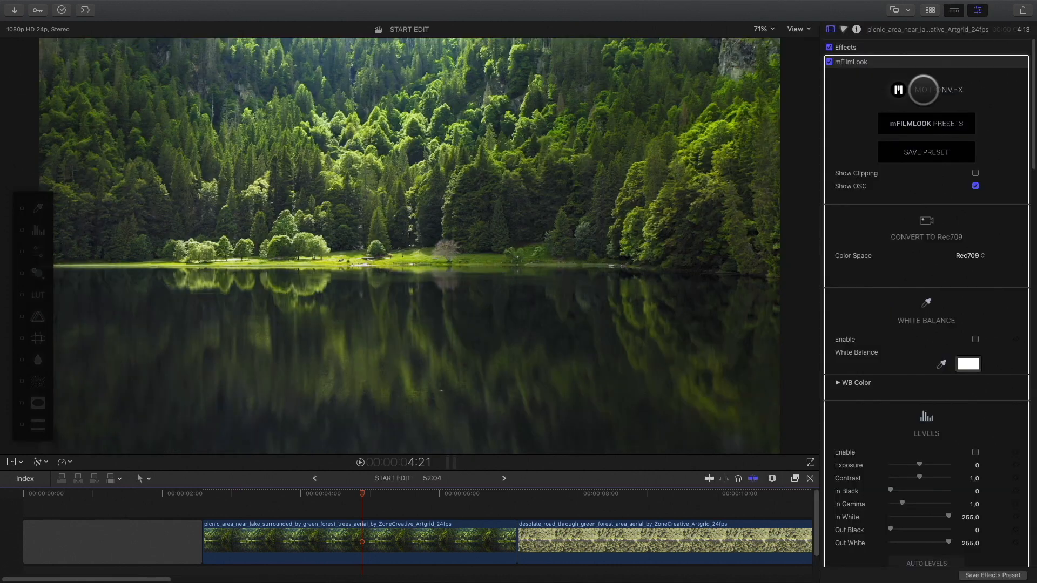
pyautogui.click(343, 544)
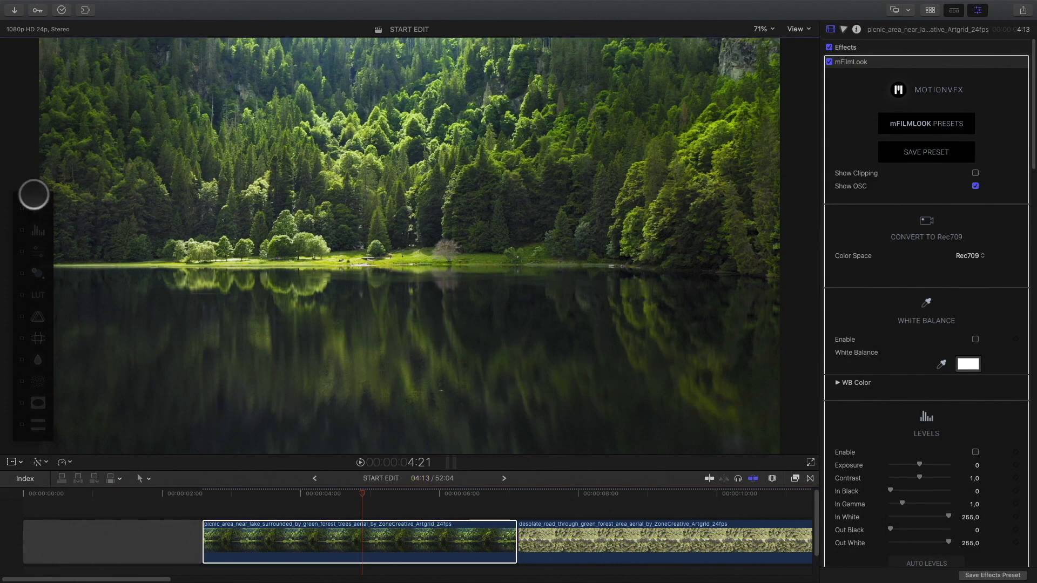
pyautogui.moveTo(32, 194); pyautogui.dragTo(72, 132)
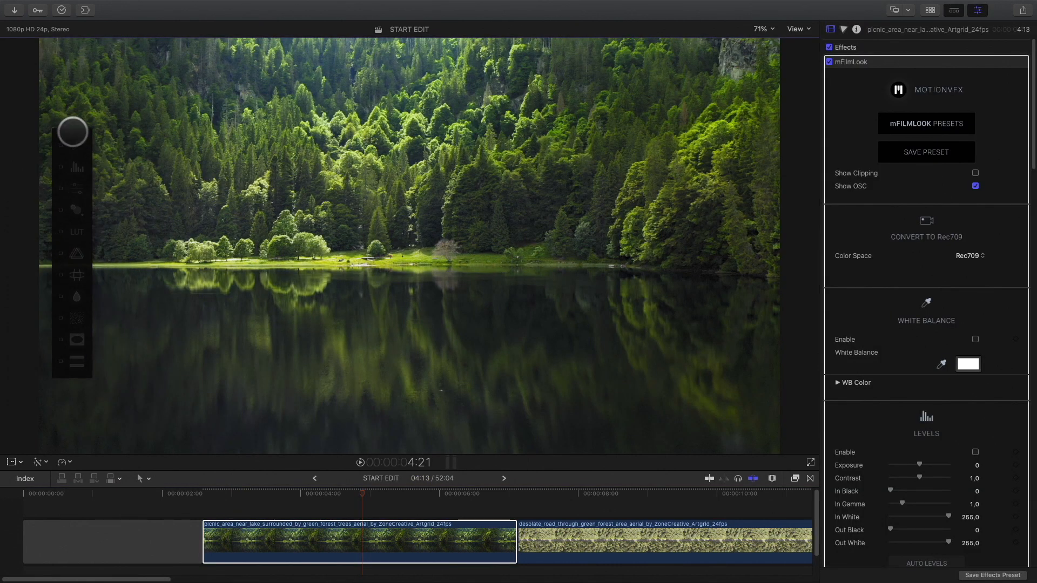
# Step: Enable the 3D Look-Up Table section of mFilmLook on the lake clip
pyautogui.scroll(-10, 884, 301)
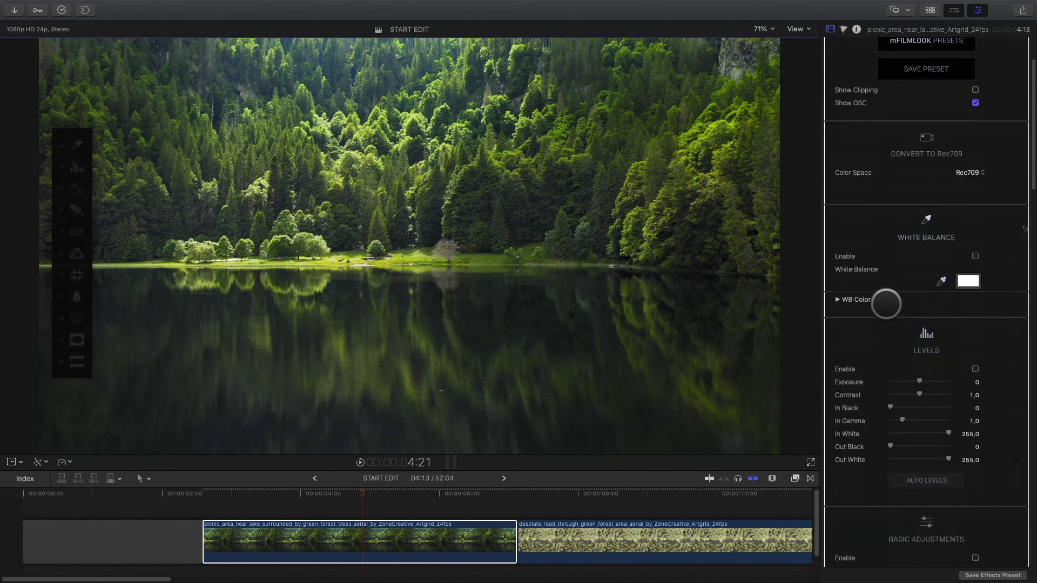
pyautogui.scroll(-3, 886, 304)
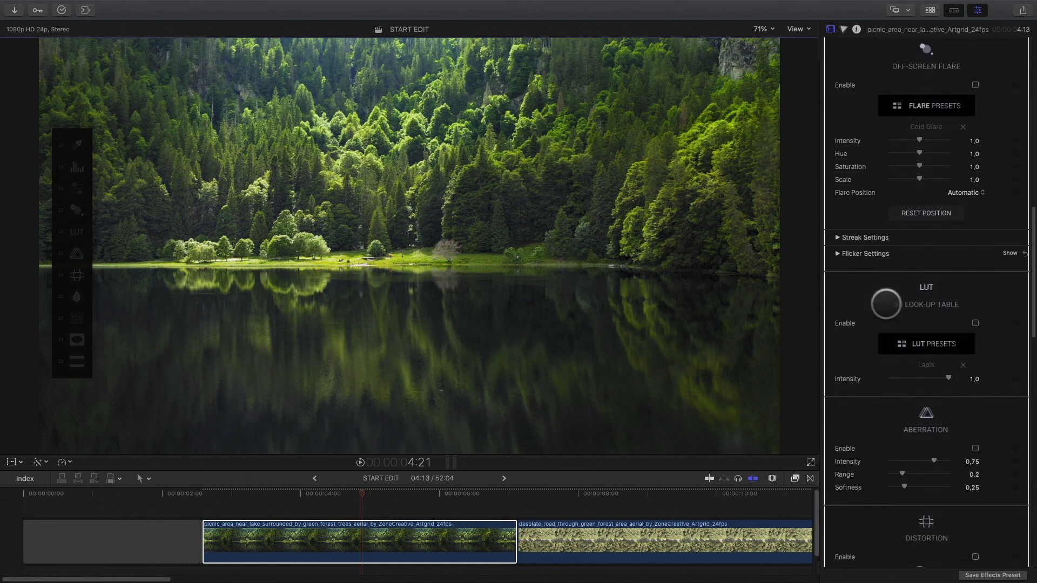
pyautogui.scroll(2, 884, 303)
pyautogui.click(75, 241)
pyautogui.click(73, 233)
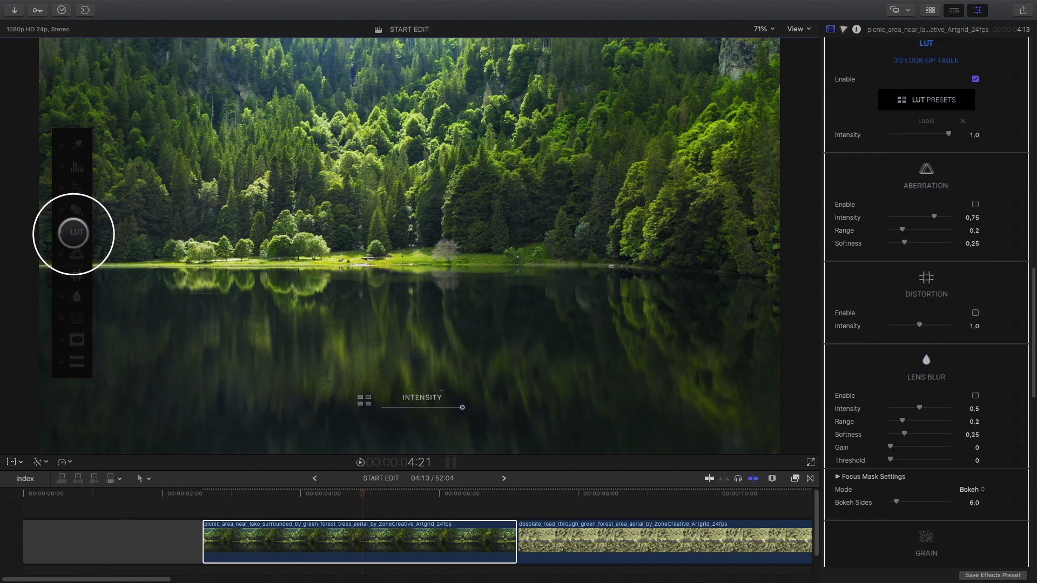
pyautogui.click(73, 232)
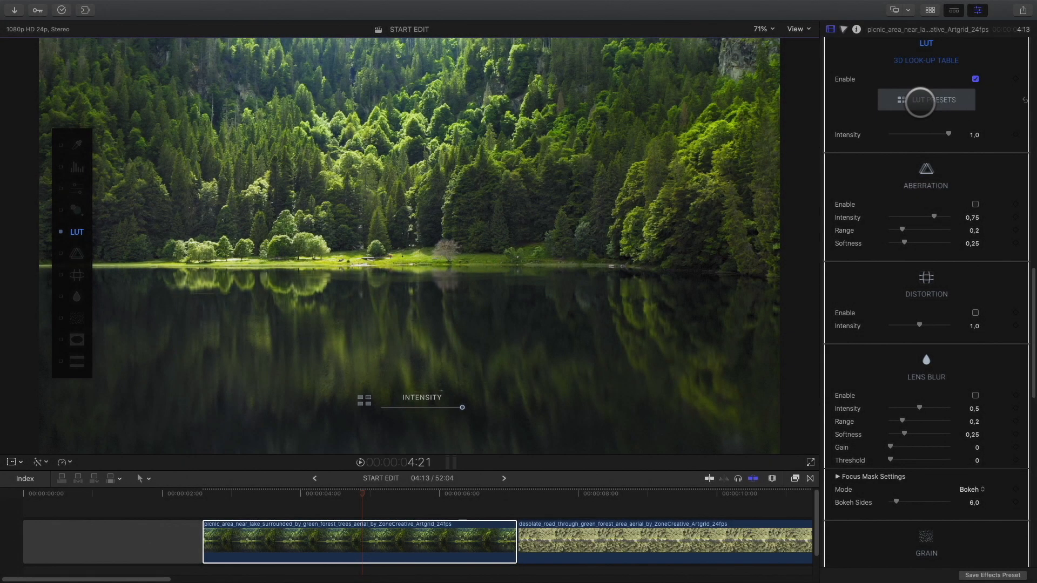
# Step: Preview several built-in LUT presets on the lake clip, including Agate, Periwinkle and Thunderbolt, and apply Brainstorm
pyautogui.click(919, 101)
pyautogui.click(664, 254)
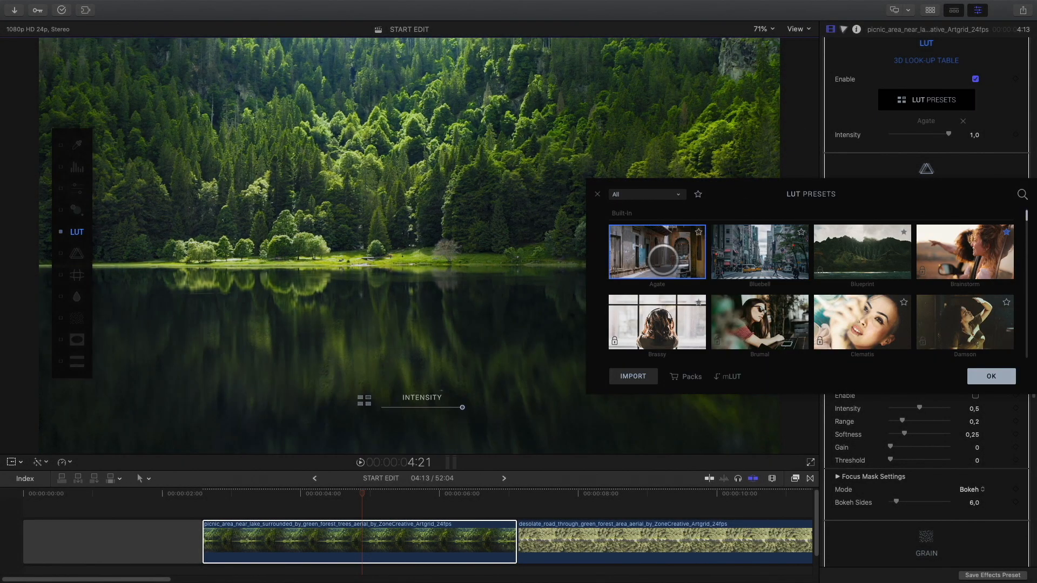
pyautogui.scroll(-1, 660, 313)
pyautogui.scroll(-5, 662, 311)
pyautogui.click(956, 290)
pyautogui.click(673, 301)
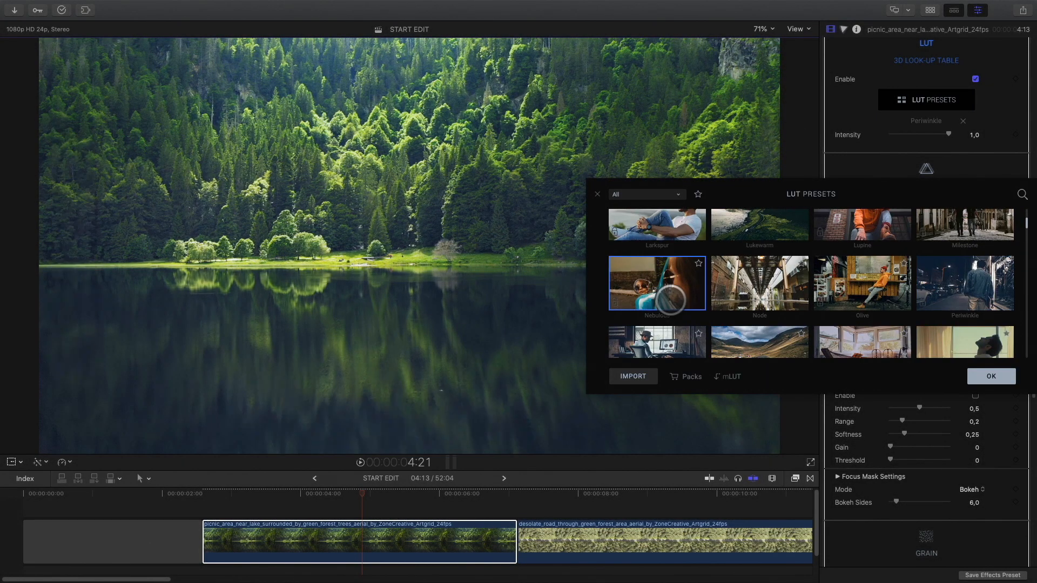
pyautogui.scroll(-3, 670, 319)
pyautogui.click(670, 324)
pyautogui.scroll(8, 671, 340)
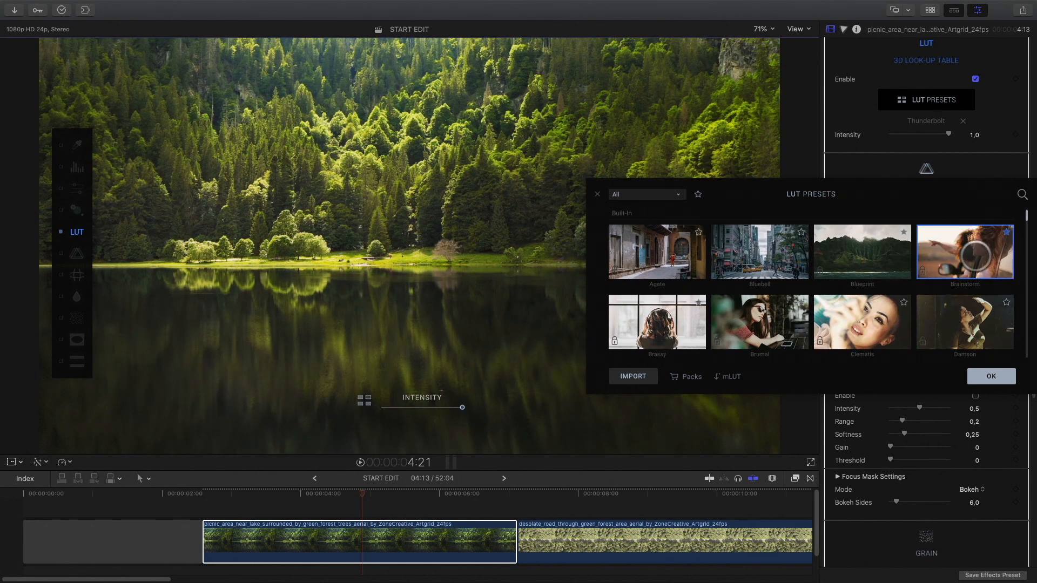
pyautogui.scroll(-1, 965, 239)
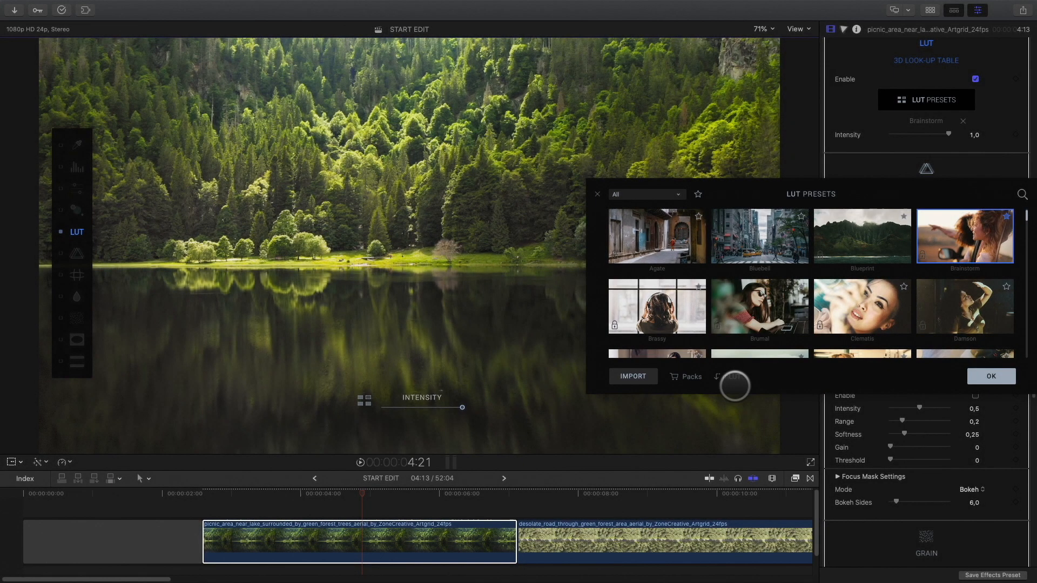
pyautogui.click(991, 377)
# Step: Enable White Balance in mFilmLook and set its colour to a pale green
pyautogui.scroll(10, 918, 184)
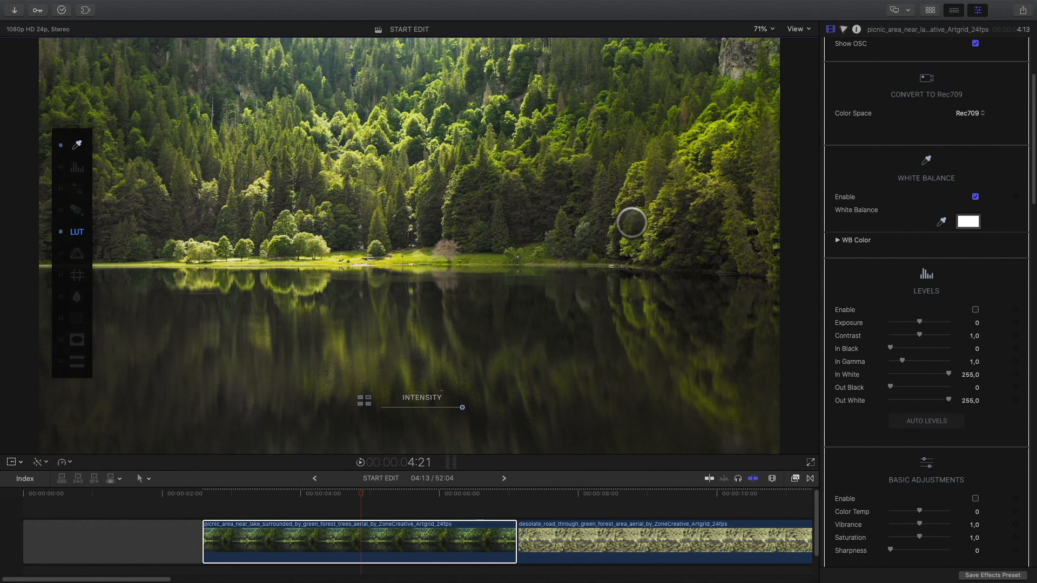
pyautogui.click(632, 222)
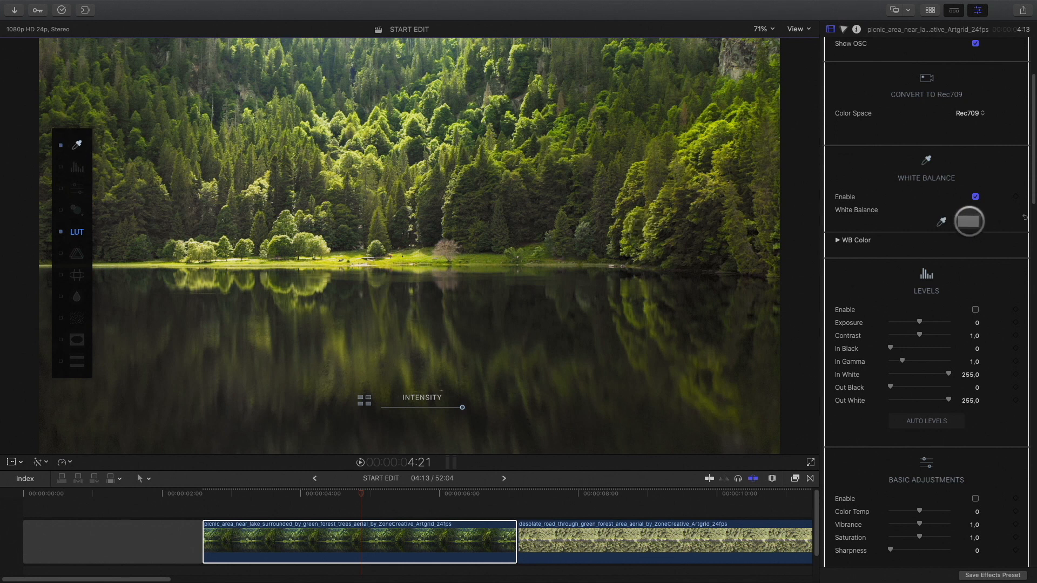
pyautogui.click(969, 222)
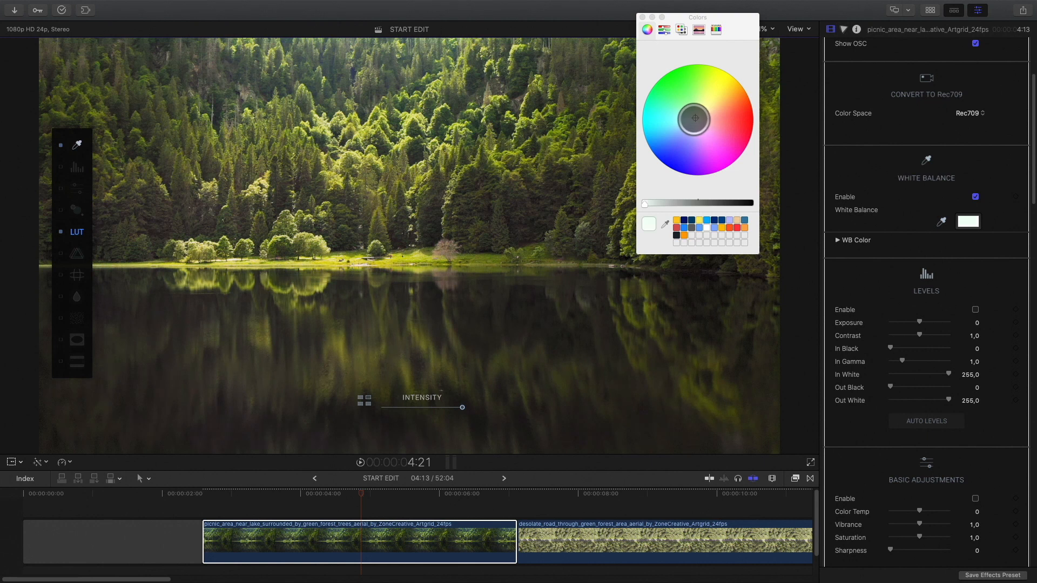
pyautogui.moveTo(695, 119)
pyautogui.mouseDown()
pyautogui.moveTo(667, 88)
pyautogui.moveTo(694, 117)
pyautogui.mouseUp()
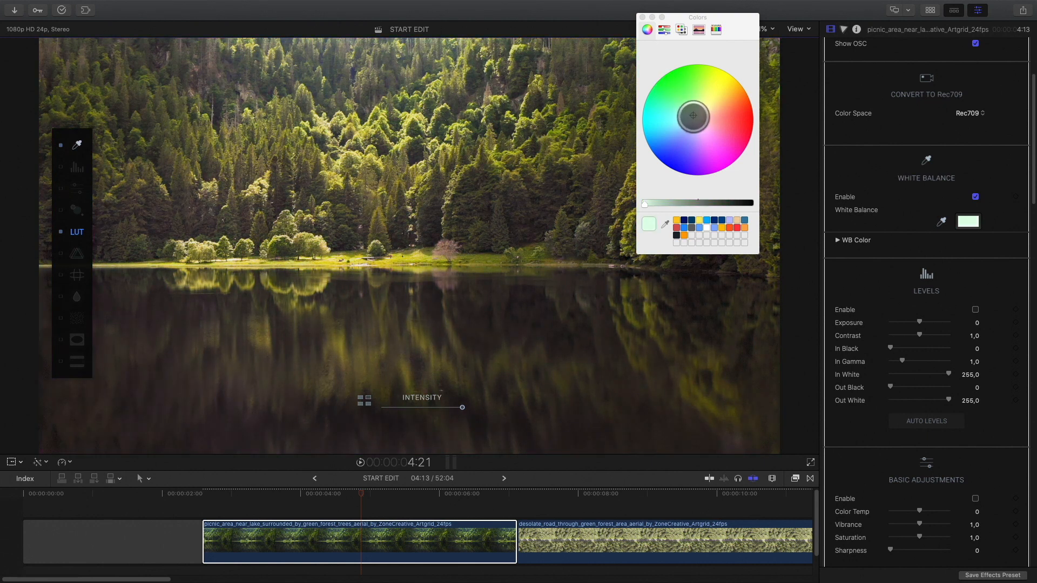
pyautogui.click(642, 17)
# Step: Enable Levels in mFilmLook and set In Gamma to 0,91
pyautogui.scroll(-3, 866, 287)
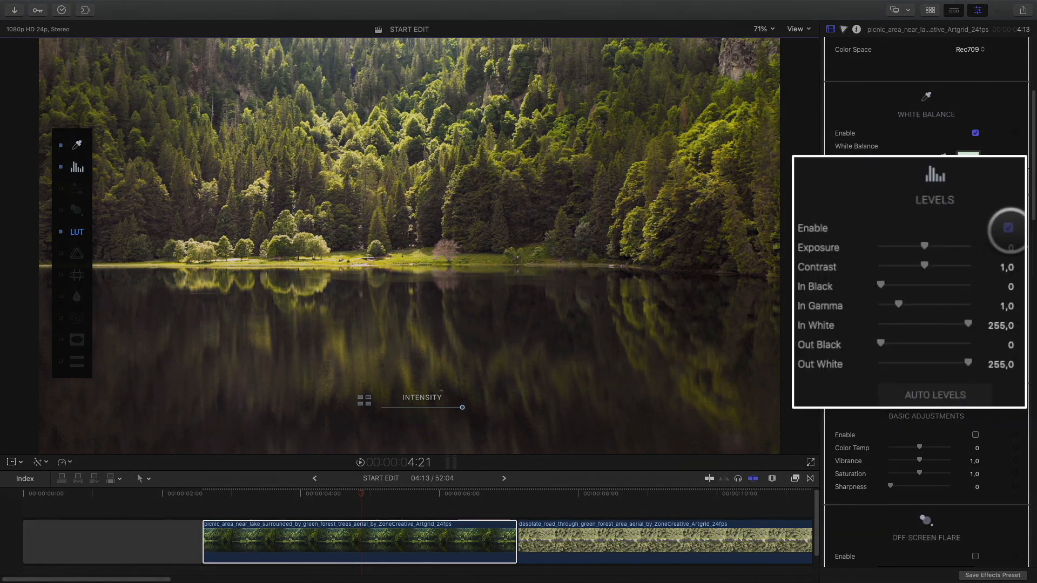
pyautogui.click(1007, 227)
pyautogui.moveTo(898, 304); pyautogui.dragTo(899, 297)
pyautogui.click(1008, 227)
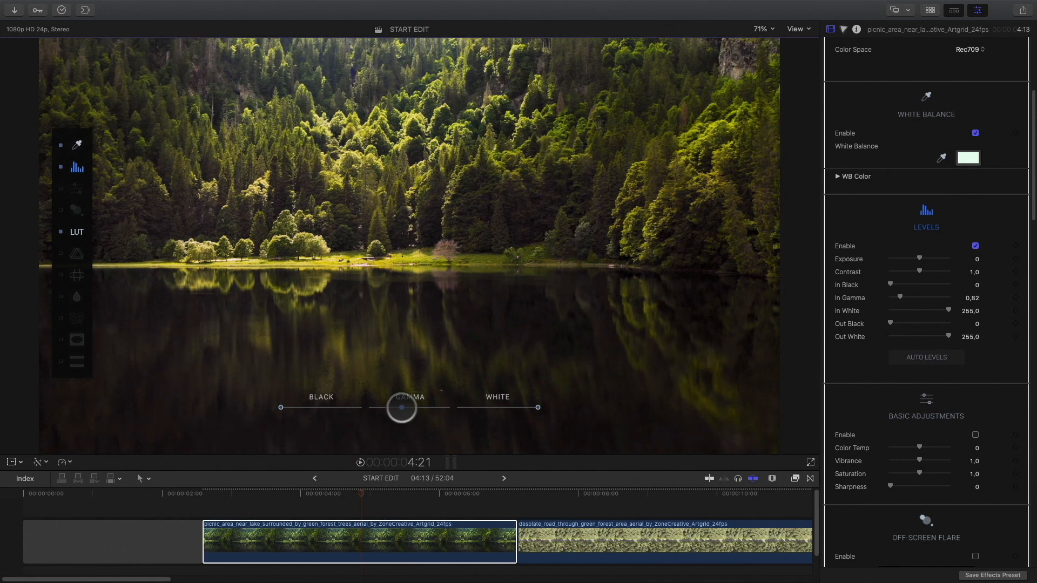
pyautogui.moveTo(402, 408); pyautogui.dragTo(405, 408)
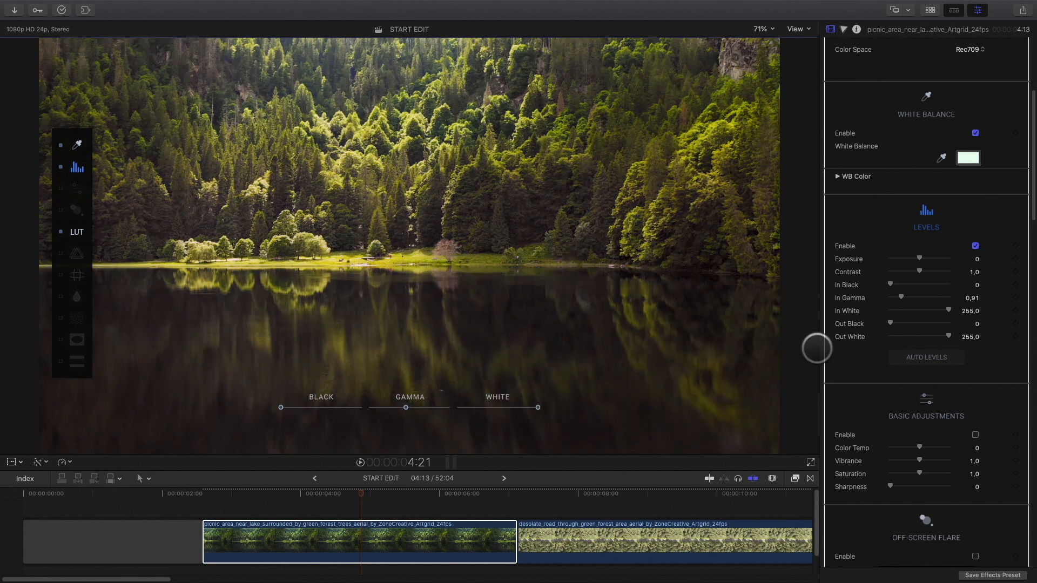
# Step: Enable Basic Adjustments and lower the saturation to 0,65
pyautogui.scroll(-4, 858, 367)
pyautogui.click(975, 330)
pyautogui.scroll(-2, 864, 321)
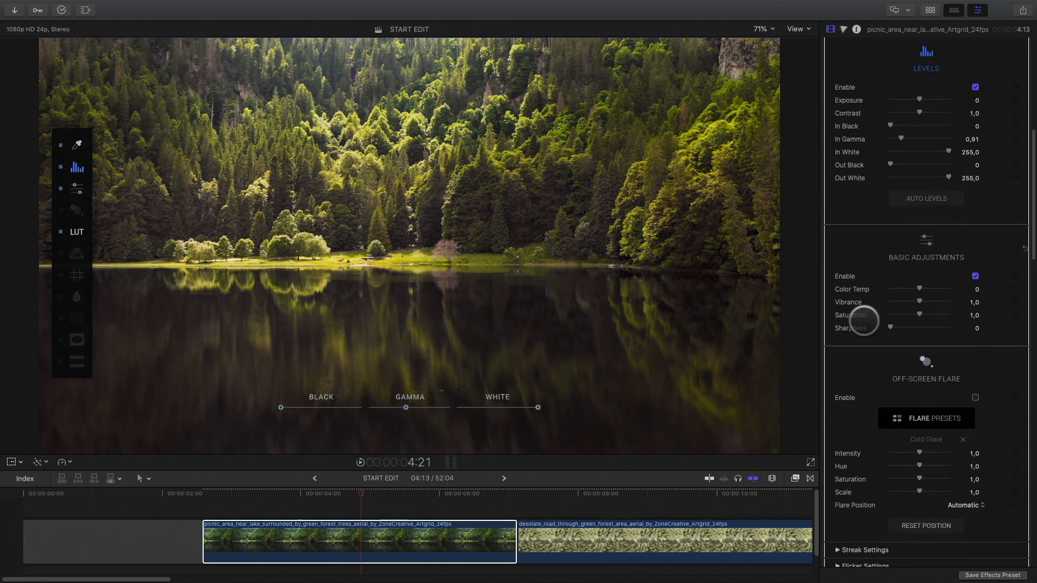
pyautogui.moveTo(917, 305); pyautogui.dragTo(919, 306)
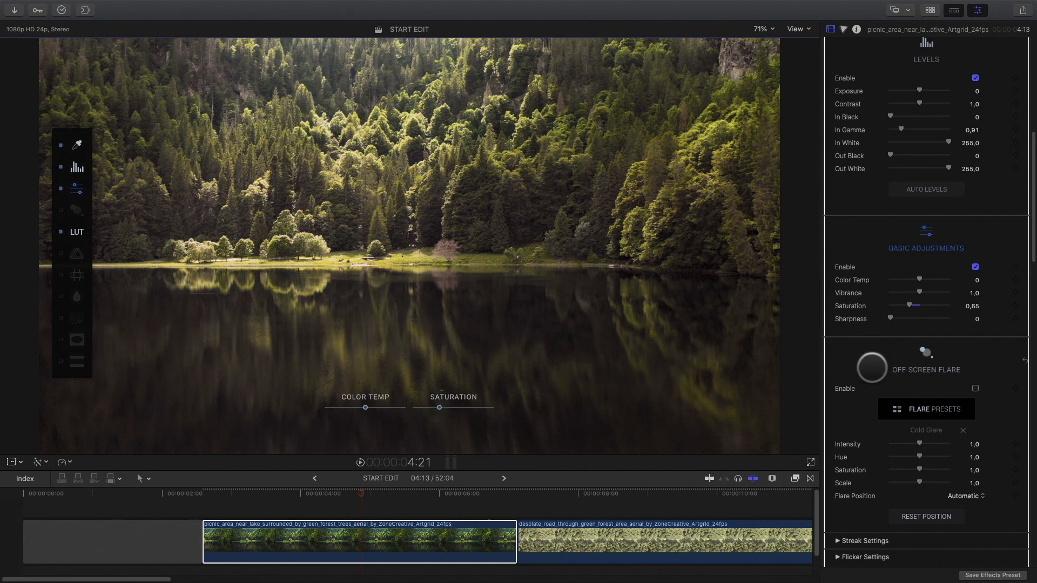
# Step: Try the Cold Glare off-screen flare on the lake clip and turn it off again
pyautogui.scroll(-4, 875, 364)
pyautogui.click(975, 217)
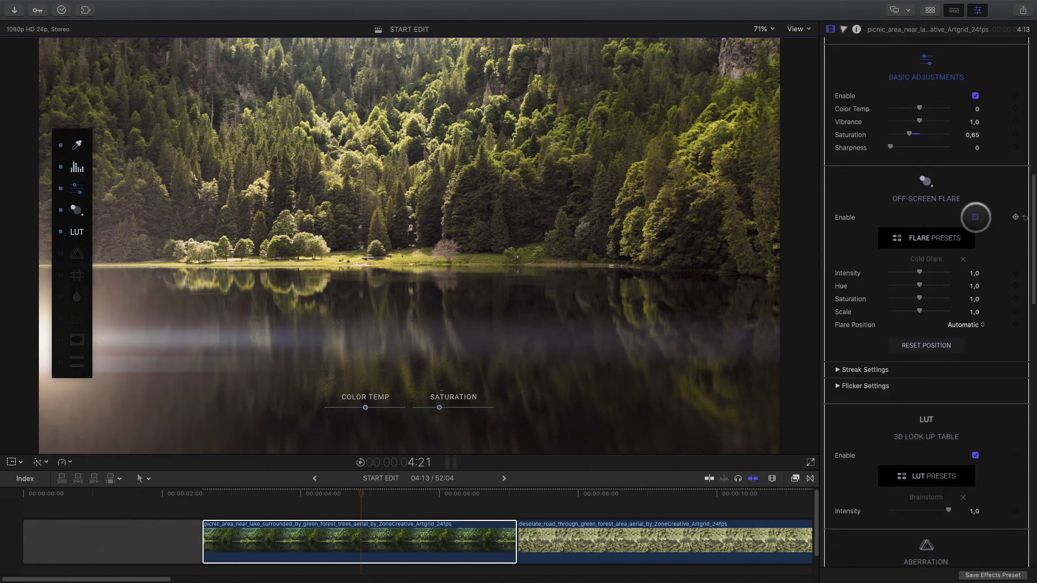
pyautogui.click(975, 217)
pyautogui.click(926, 239)
pyautogui.click(597, 194)
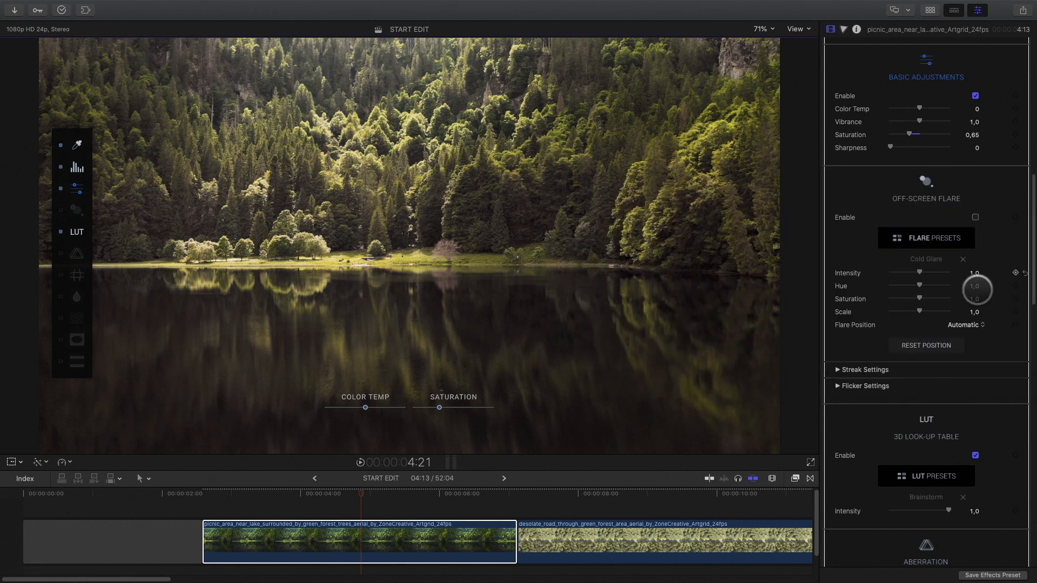
# Step: Enable Aberration in mFilmLook and set its intensity to 0,55
pyautogui.scroll(-8, 857, 308)
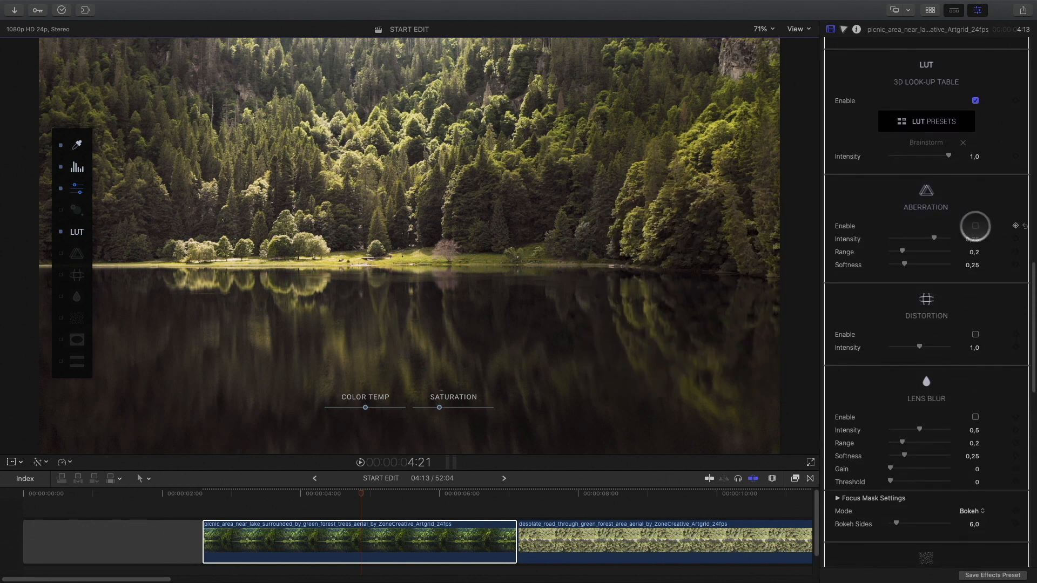
pyautogui.click(975, 226)
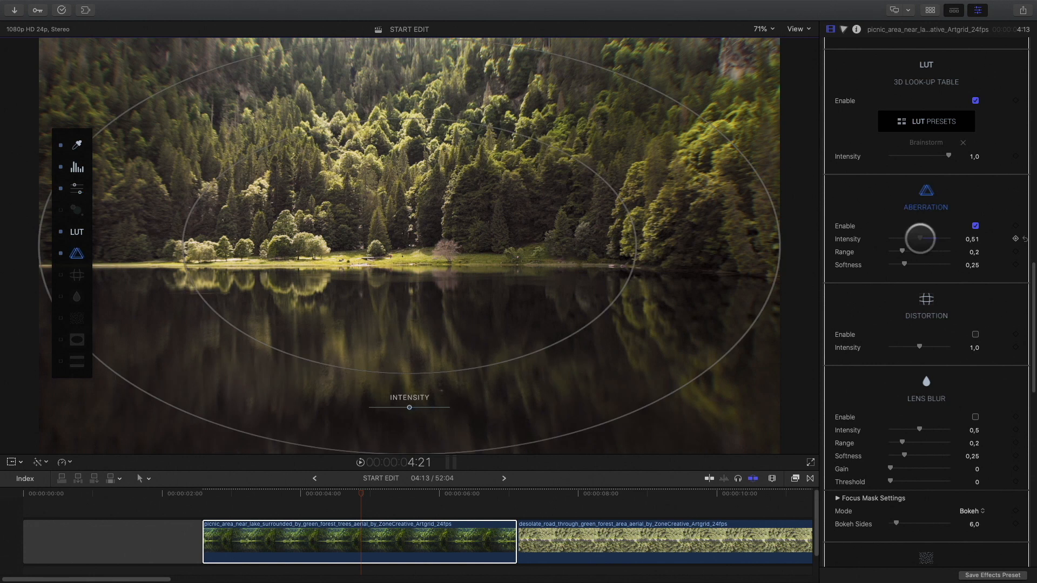
pyautogui.moveTo(632, 259)
pyautogui.mouseDown()
pyautogui.moveTo(607, 248)
pyautogui.moveTo(646, 248)
pyautogui.moveTo(637, 252)
pyautogui.mouseUp()
# Step: Enable Lens Blur with intensity 0,65, range 0,21 and softness 0,34, and reduce its aspect to form a horizontal focus band
pyautogui.scroll(-5, 861, 295)
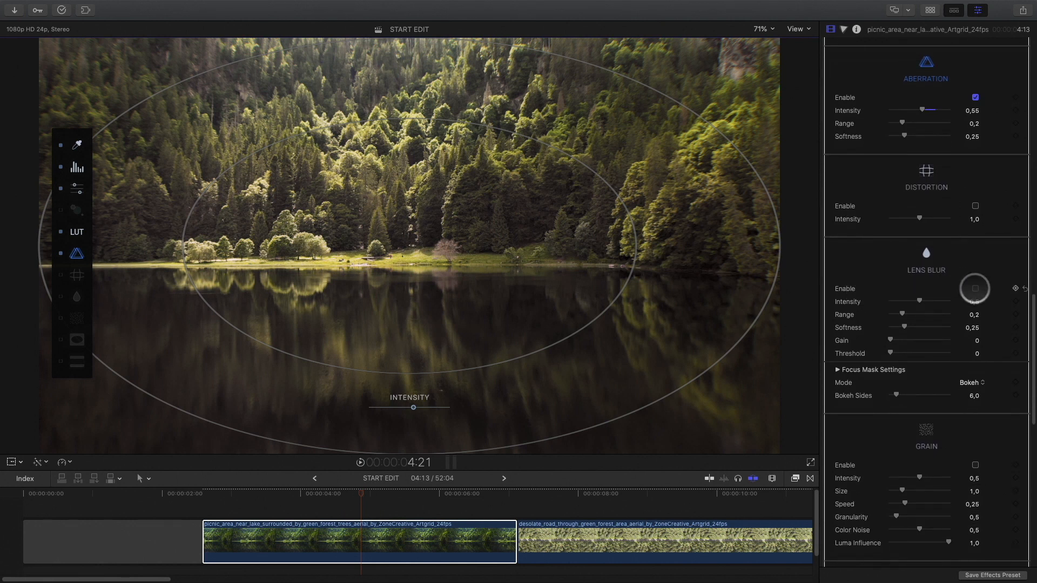
pyautogui.click(975, 288)
pyautogui.moveTo(919, 301); pyautogui.dragTo(926, 302)
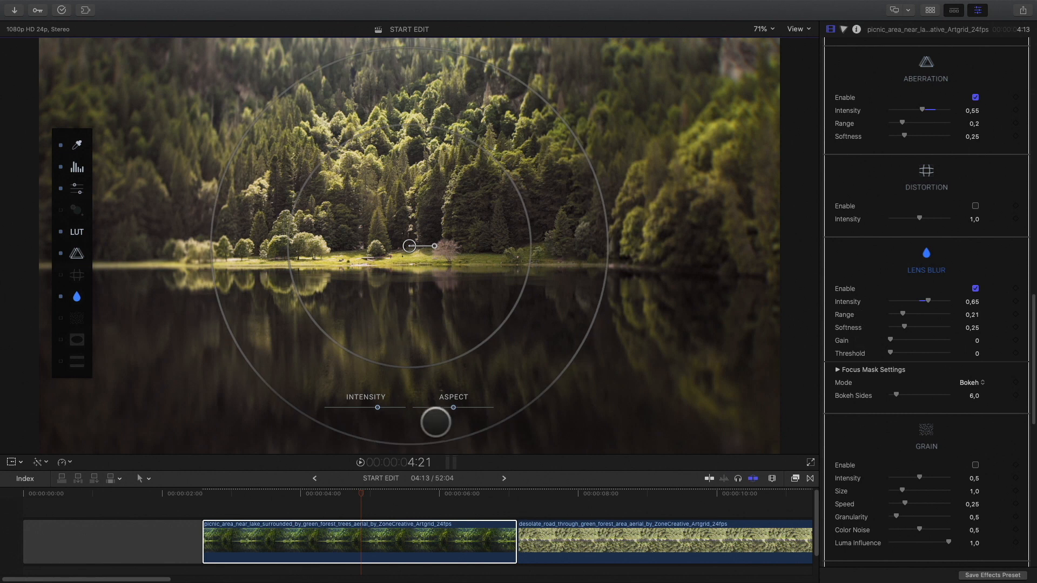
pyautogui.moveTo(454, 407); pyautogui.dragTo(396, 408)
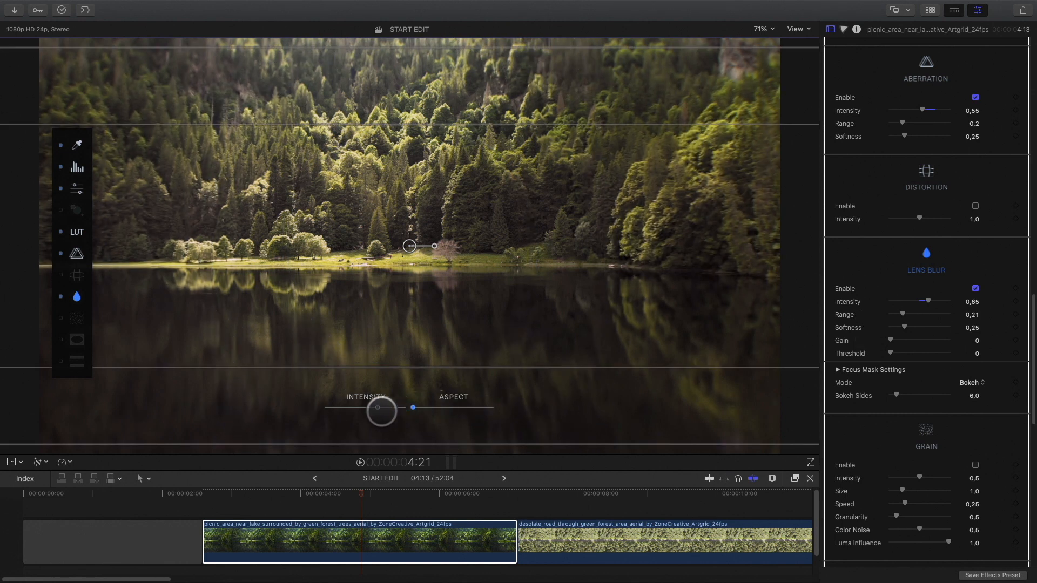
pyautogui.moveTo(904, 326); pyautogui.dragTo(913, 326)
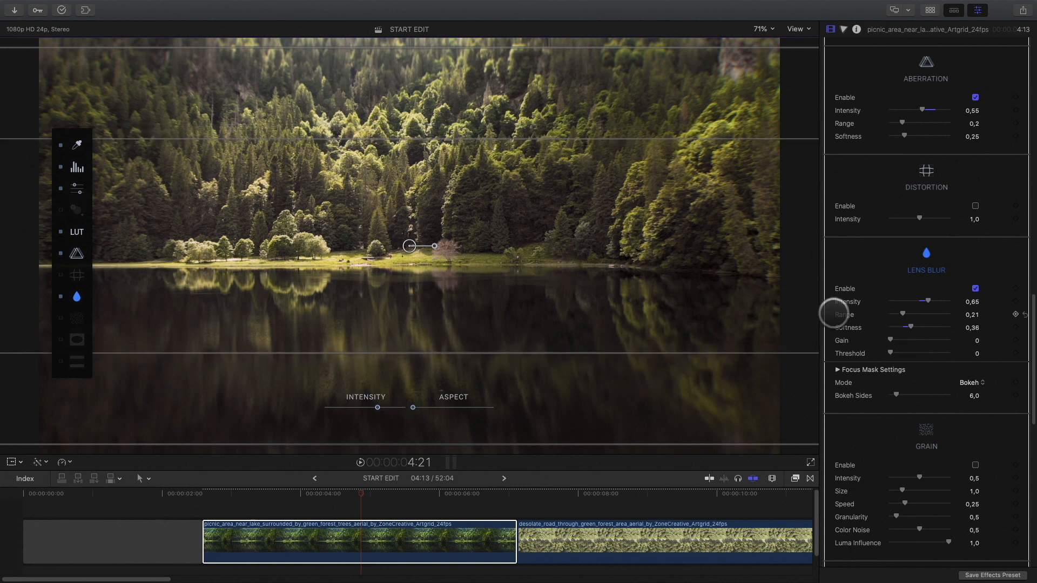
pyautogui.moveTo(474, 349)
pyautogui.mouseDown()
pyautogui.moveTo(472, 299)
pyautogui.moveTo(479, 354)
pyautogui.mouseUp()
pyautogui.scroll(-10, 875, 436)
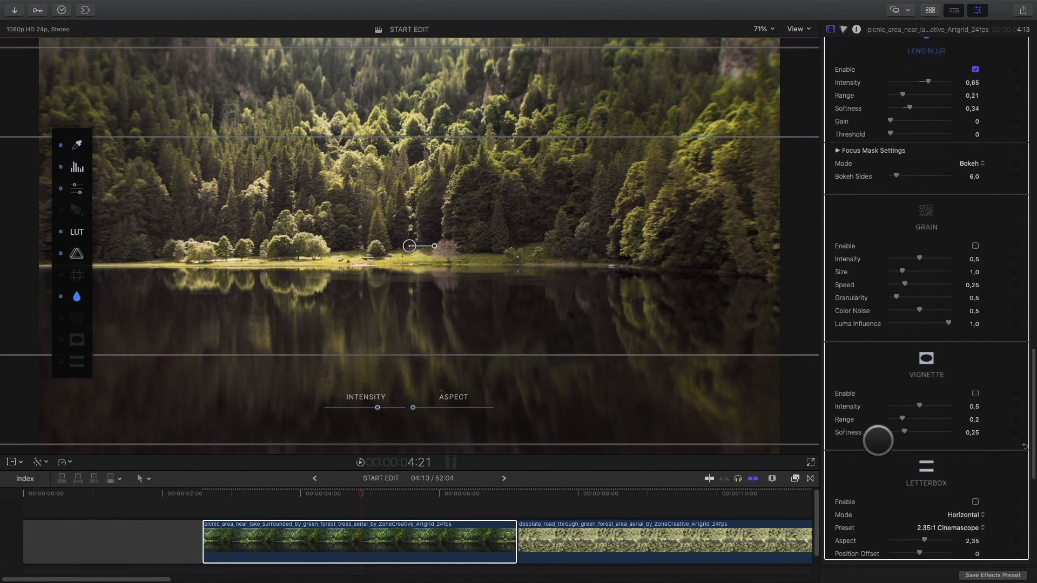
# Step: Lower the mFilmLook Grain intensity to 0,15
pyautogui.moveTo(921, 168); pyautogui.dragTo(902, 170)
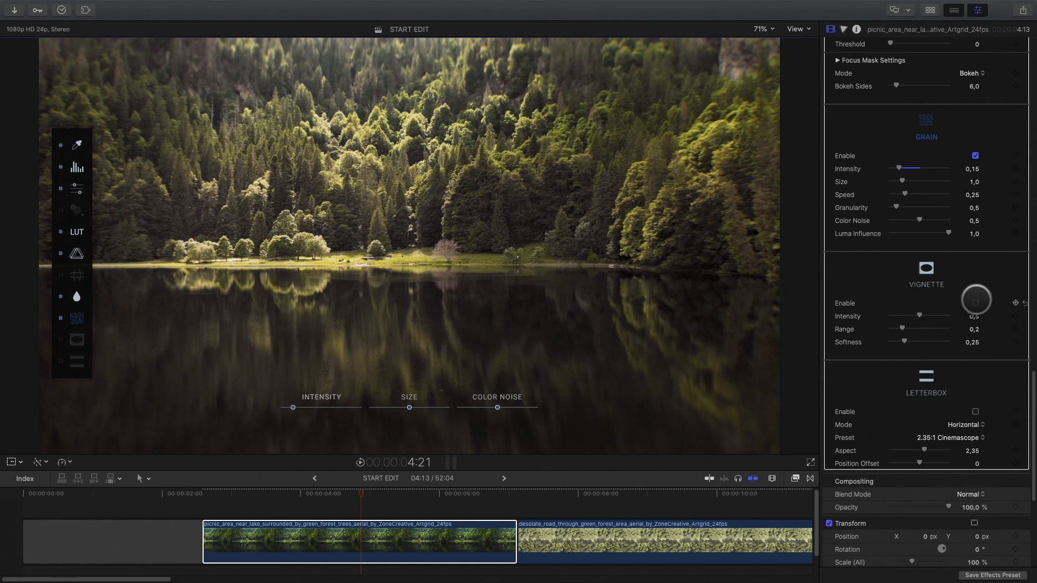
# Step: Try the Vignette and the Letterbox on the lake clip, turning each off again
pyautogui.click(975, 304)
pyautogui.click(974, 304)
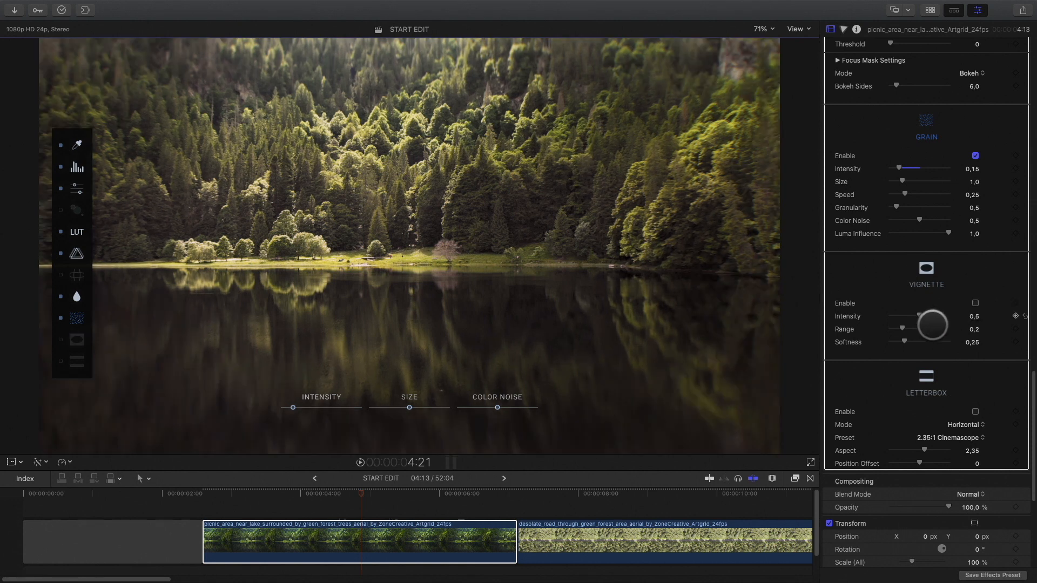
pyautogui.click(973, 412)
pyautogui.click(974, 412)
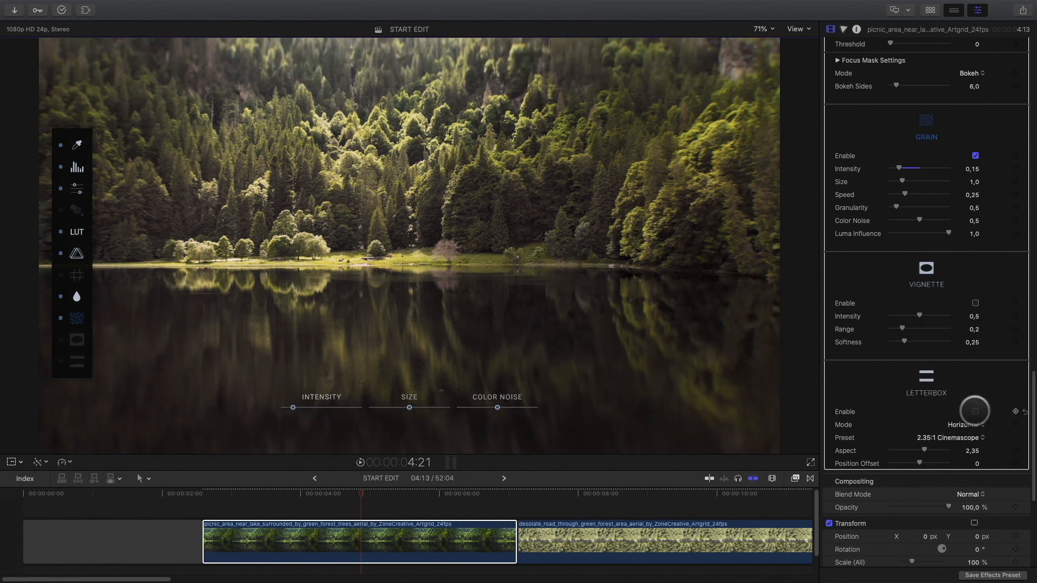
# Step: Start saving the mFilmLook settings as a preset and add a new category named My Color Correction for it
pyautogui.scroll(10, 882, 404)
pyautogui.scroll(10, 881, 404)
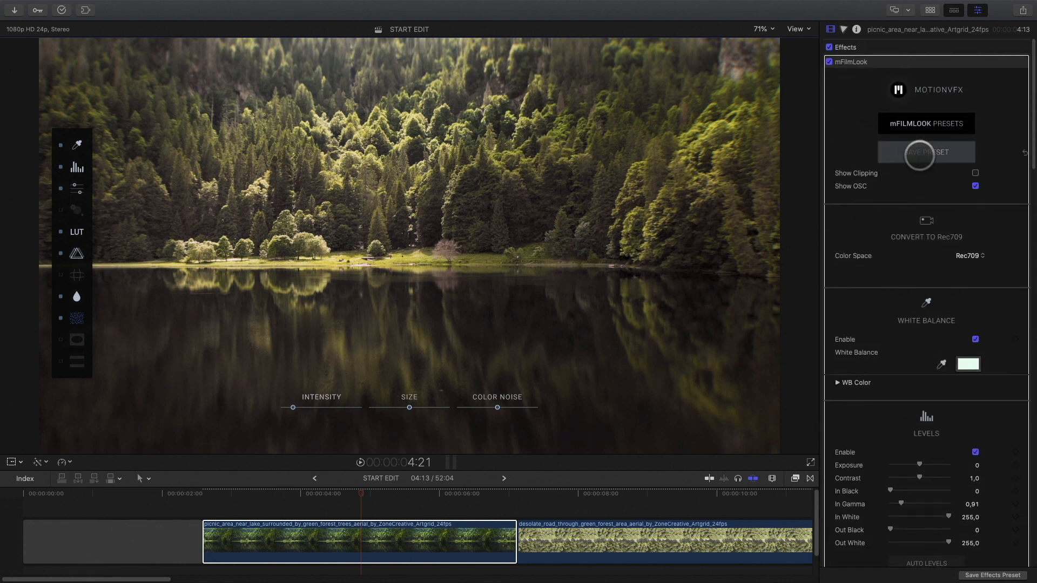
pyautogui.click(919, 152)
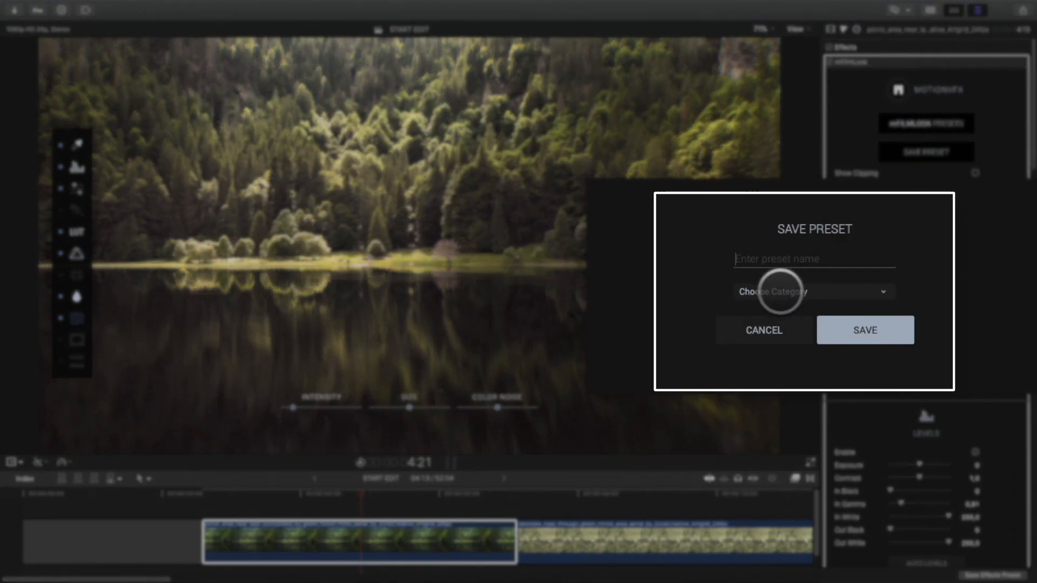
pyautogui.click(779, 292)
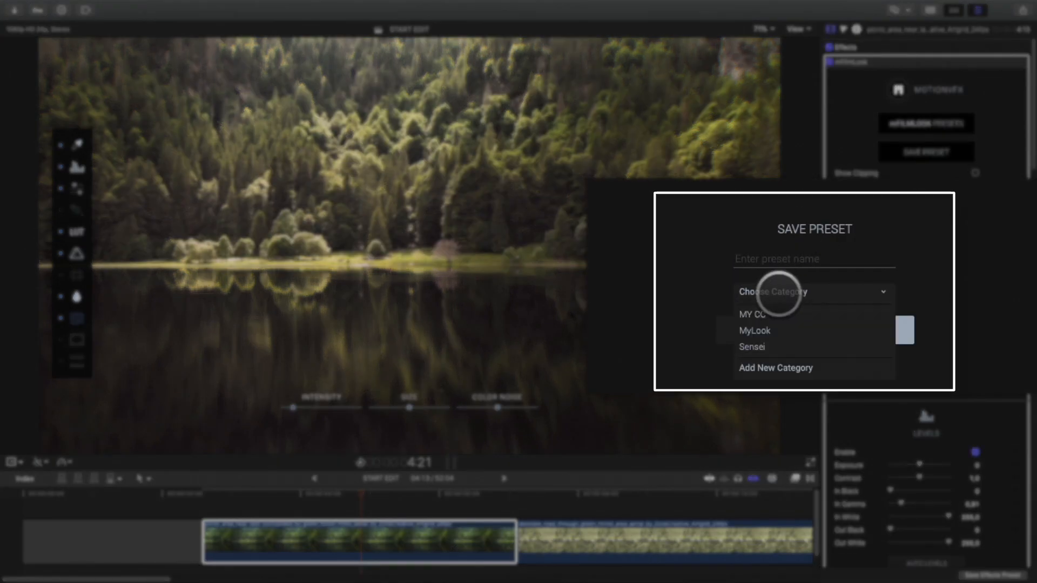
pyautogui.click(756, 366)
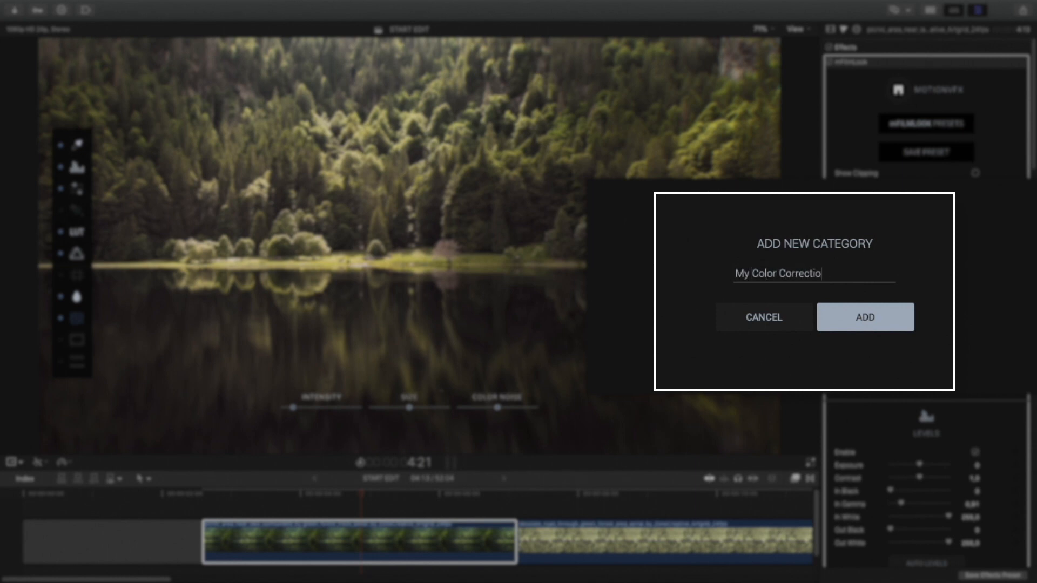
pyautogui.click(861, 320)
# Step: Name the preset Drones and save it in the new category
pyautogui.click(764, 259)
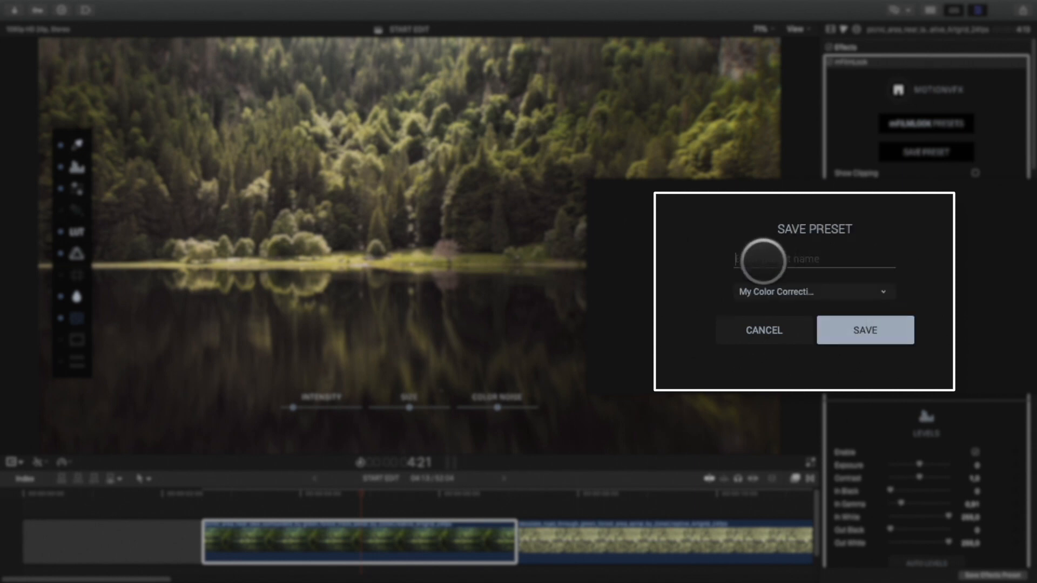
pyautogui.write('Drones')
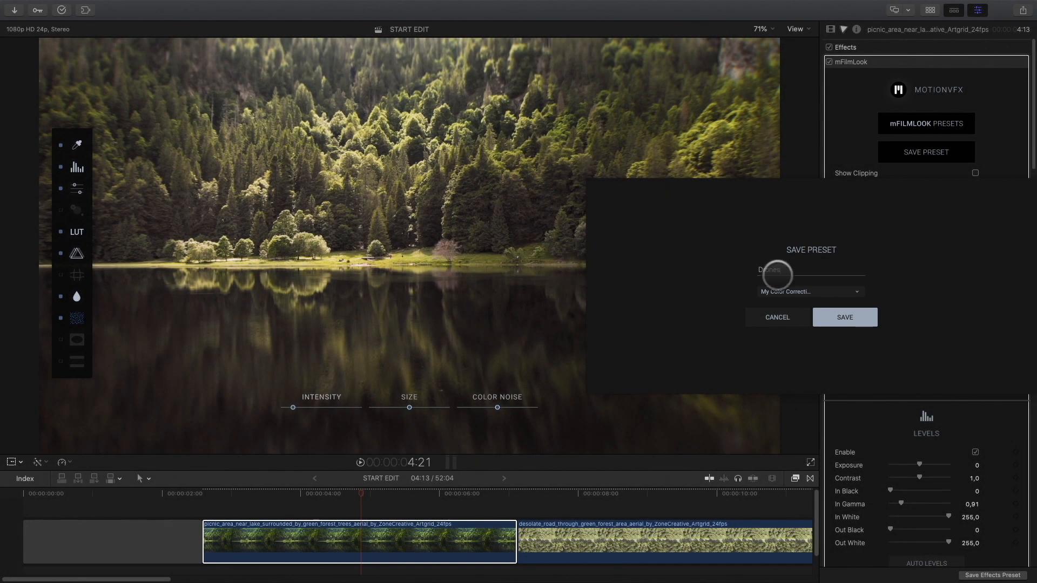
pyautogui.click(857, 317)
# Step: Check the My Color Correction category among the mFilmLook presets and scrub through the graded lake clip
pyautogui.click(662, 194)
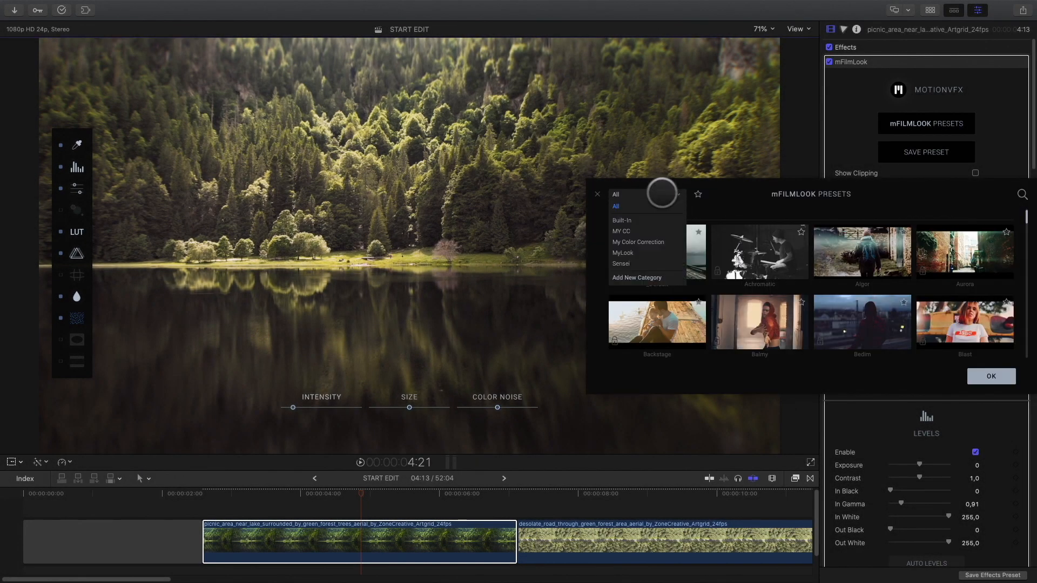
pyautogui.click(627, 241)
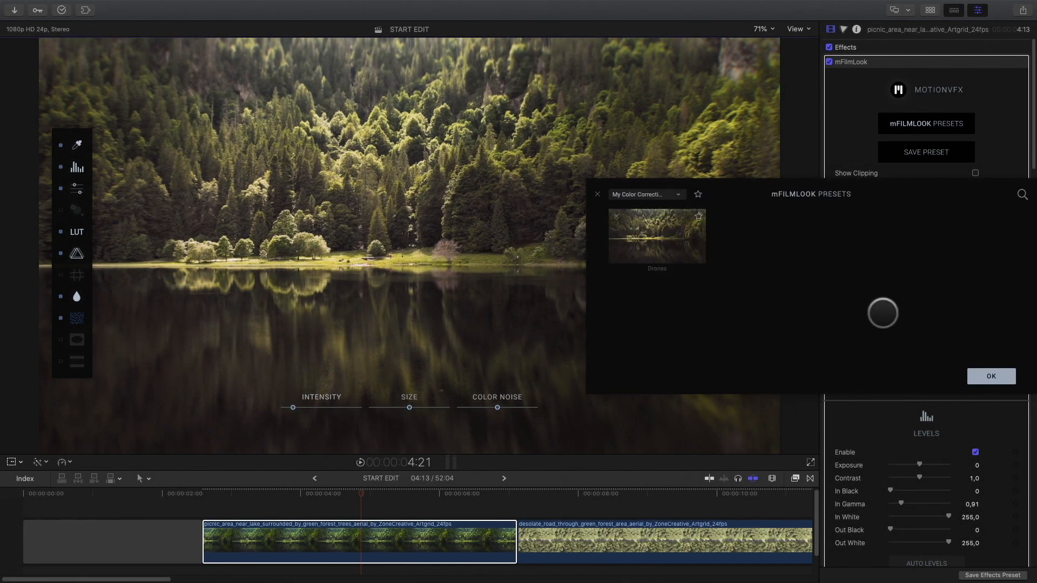
pyautogui.click(991, 376)
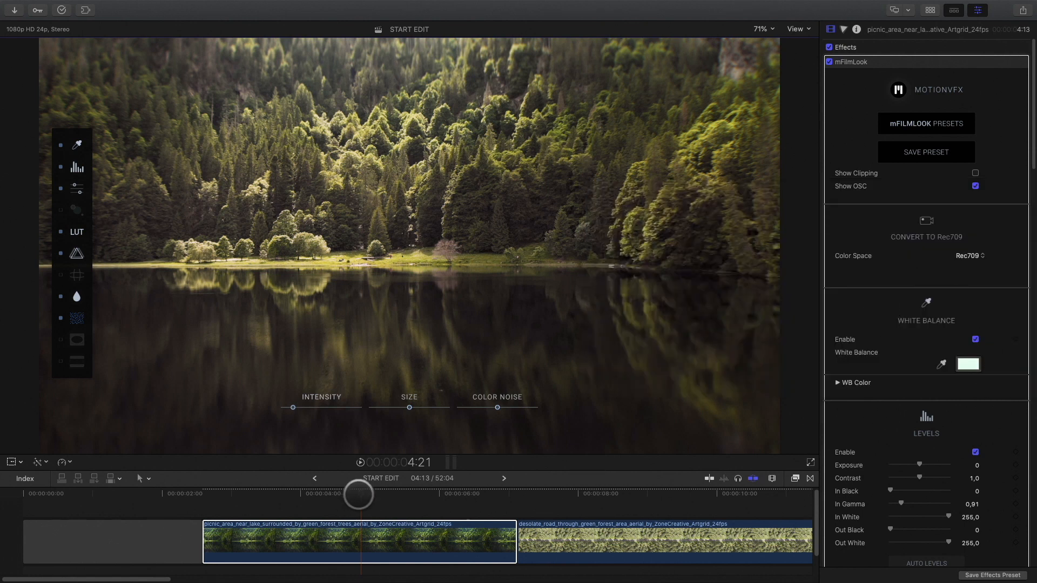
pyautogui.click(360, 495)
pyautogui.moveTo(362, 495); pyautogui.dragTo(442, 501)
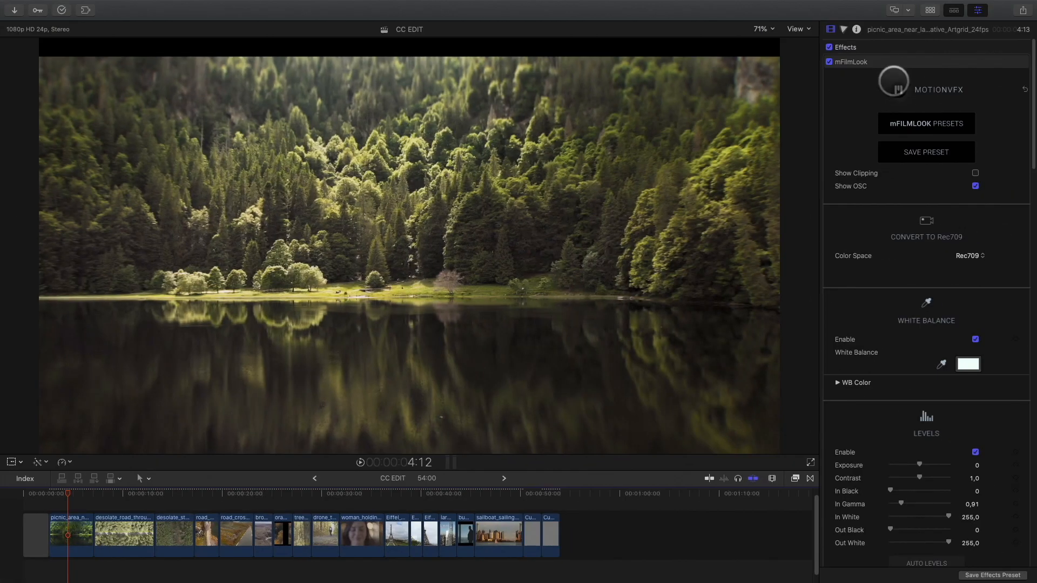
# Step: Hide the inspector, fit the CC EDIT project in an enlarged timeline and increase the clip height
pyautogui.click(979, 10)
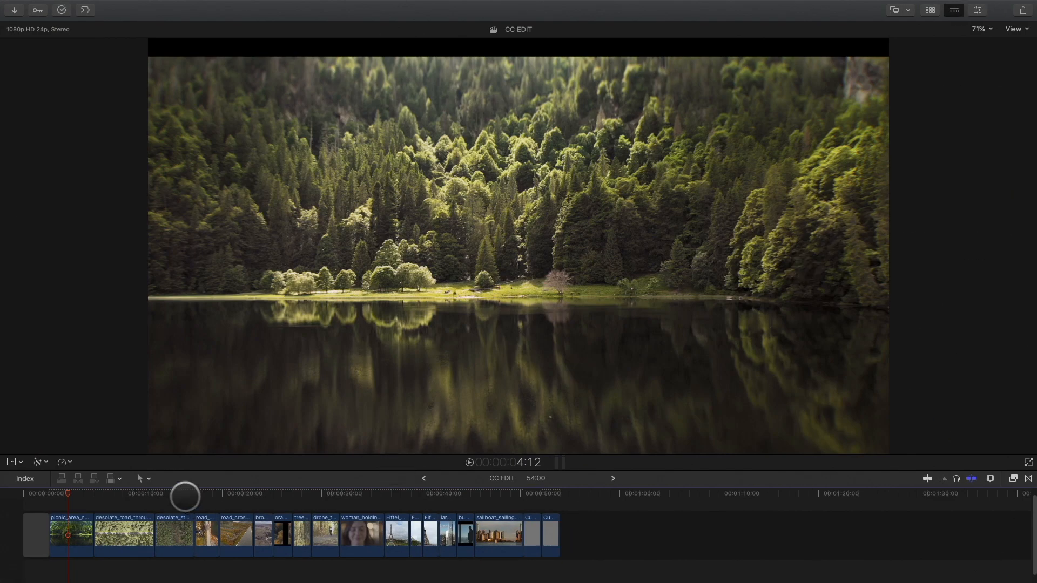
pyautogui.moveTo(460, 466); pyautogui.dragTo(466, 393)
pyautogui.hotkey('shift', 'z')
pyautogui.click(990, 400)
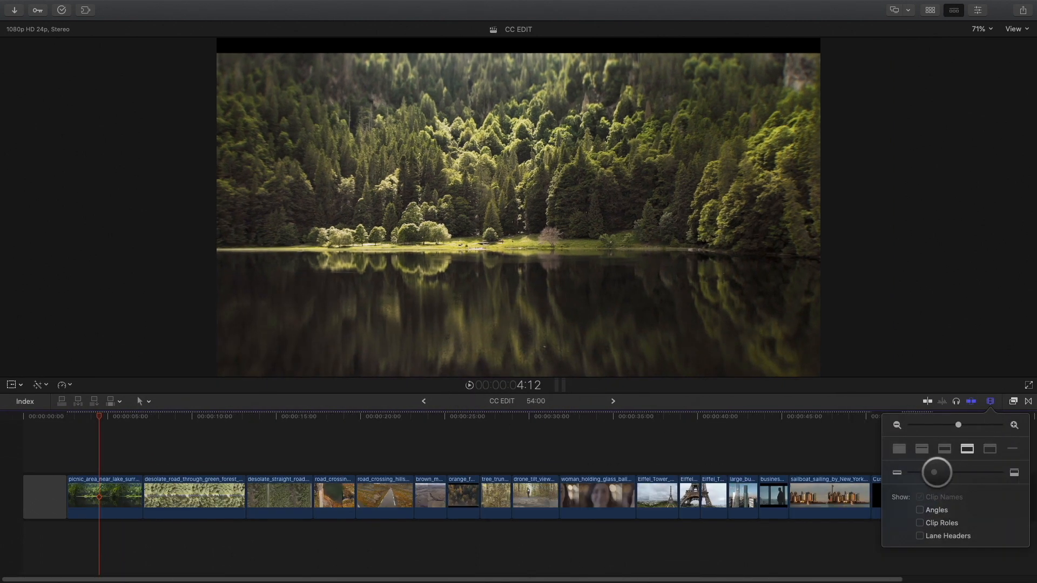
pyautogui.moveTo(935, 472); pyautogui.dragTo(953, 472)
pyautogui.click(991, 403)
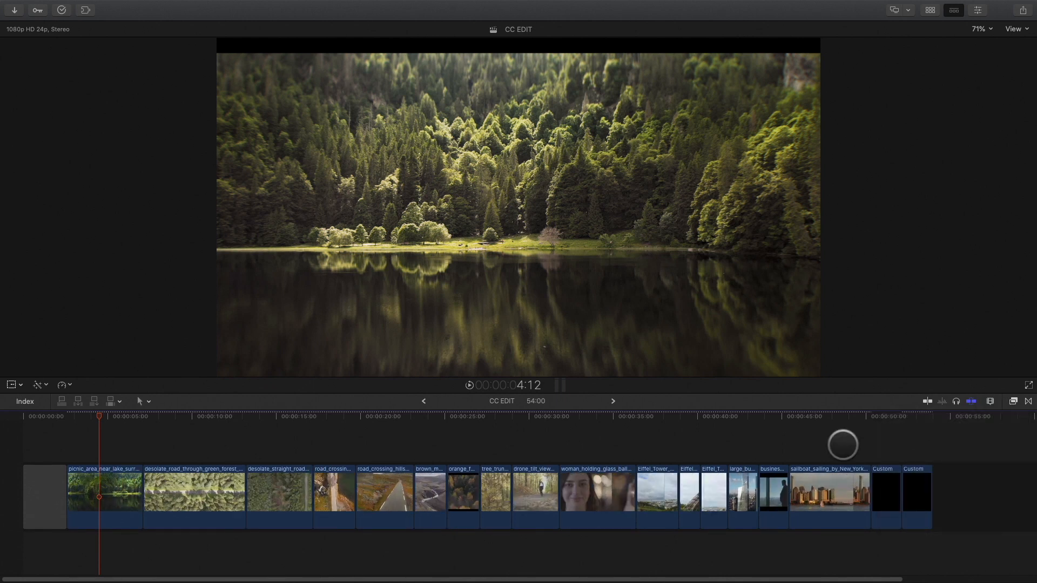
# Step: Add the default transition at the start of the lake clip and place the playhead on the cut to the forest road clip
pyautogui.press('super+equal')
pyautogui.press('super+equal')
pyautogui.hscroll(-4, 843, 445)
pyautogui.moveTo(325, 417); pyautogui.dragTo(503, 427)
pyautogui.press('super+t')
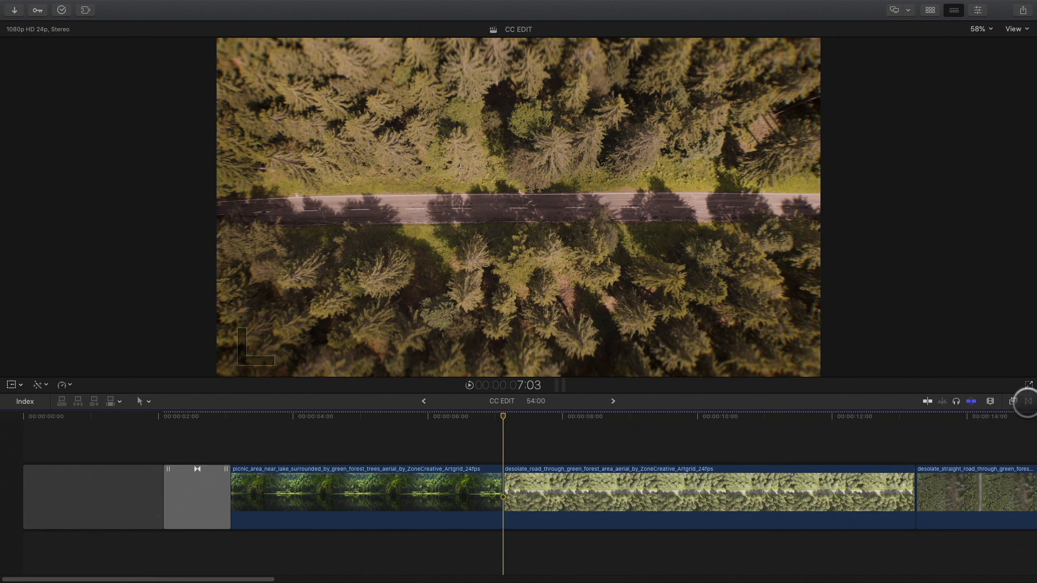
# Step: Show the installed transitions and enlarge the timeline area to make room for them
pyautogui.click(1028, 401)
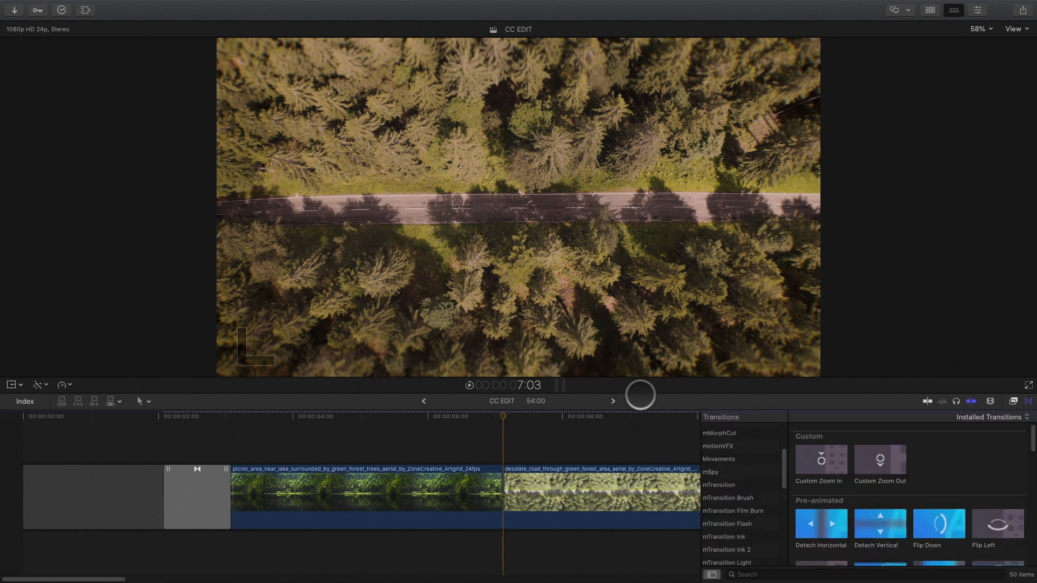
pyautogui.moveTo(641, 395); pyautogui.dragTo(646, 339)
pyautogui.scroll(-2, 740, 475)
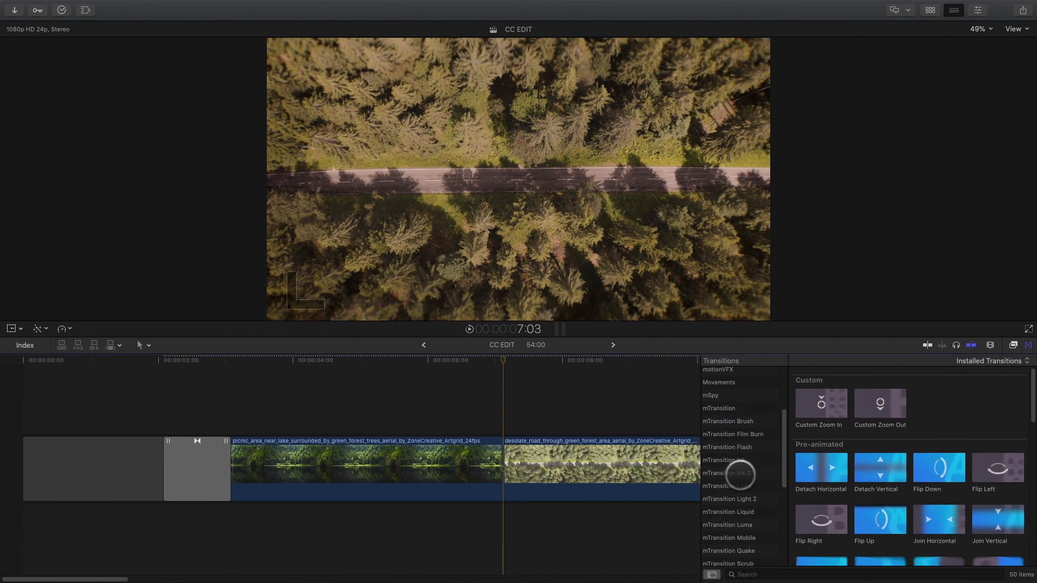
# Step: Look through the mTransition categories, including mTransition Ink and mTransition Shift
pyautogui.scroll(-2, 741, 475)
pyautogui.click(717, 387)
pyautogui.click(719, 413)
pyautogui.click(720, 438)
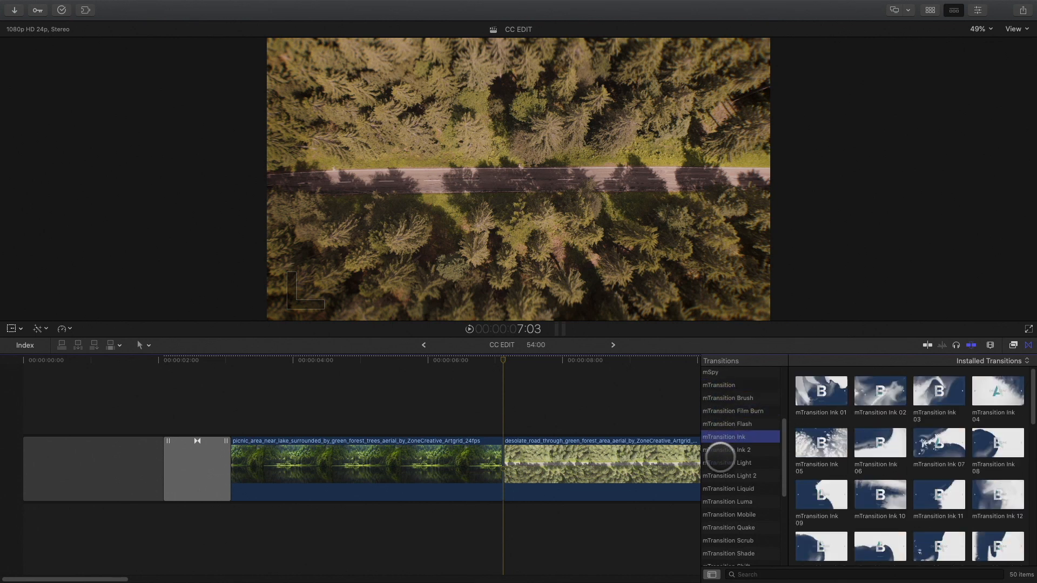
pyautogui.scroll(-3, 720, 464)
pyautogui.click(720, 477)
pyautogui.click(725, 509)
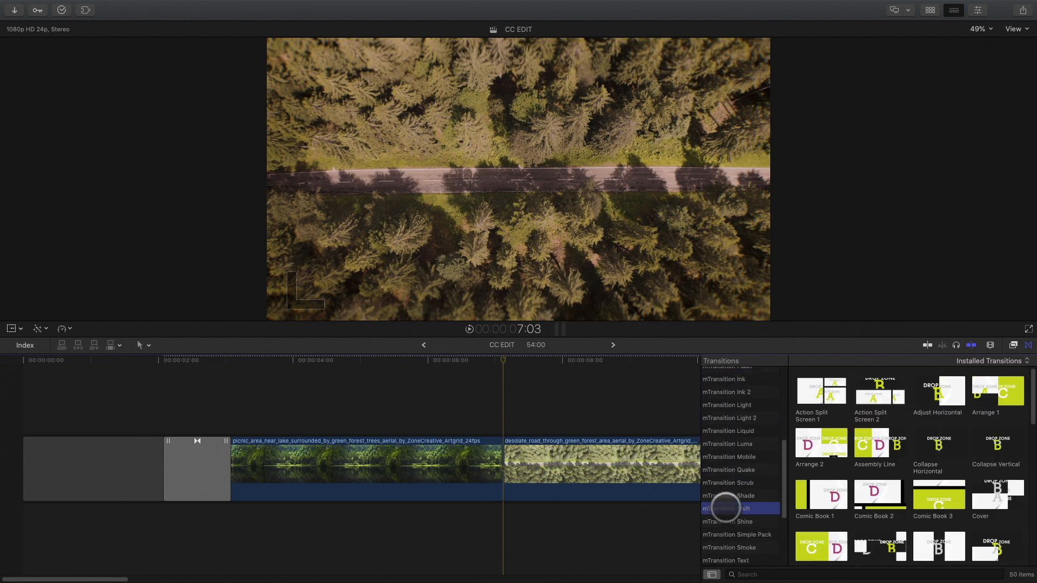
# Step: Add the Zoom In transition from mTransition Zoom vol. 2 at the cut between the lake and forest road clips
pyautogui.scroll(-5, 725, 507)
pyautogui.click(733, 458)
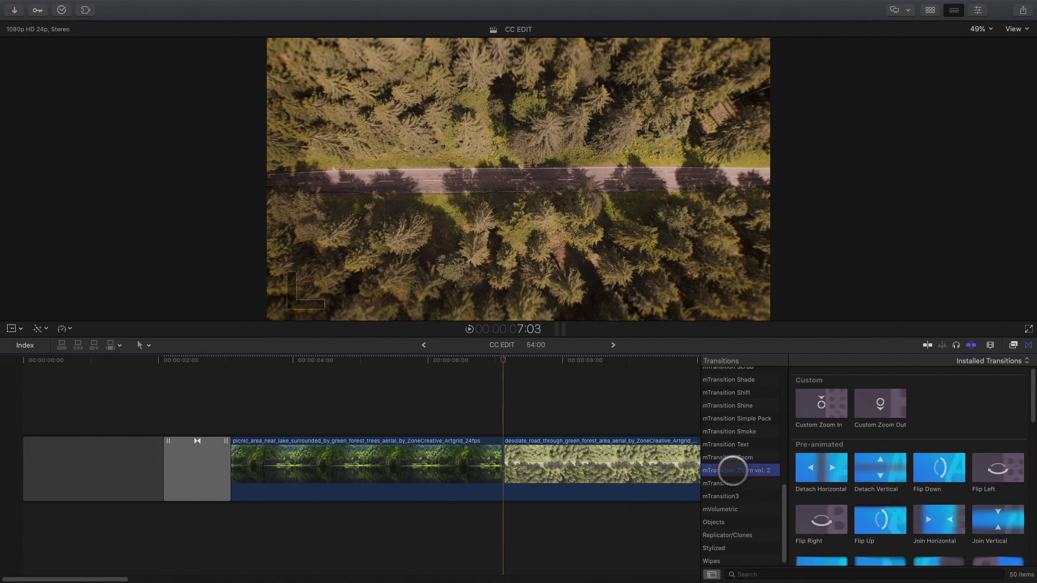
pyautogui.click(733, 457)
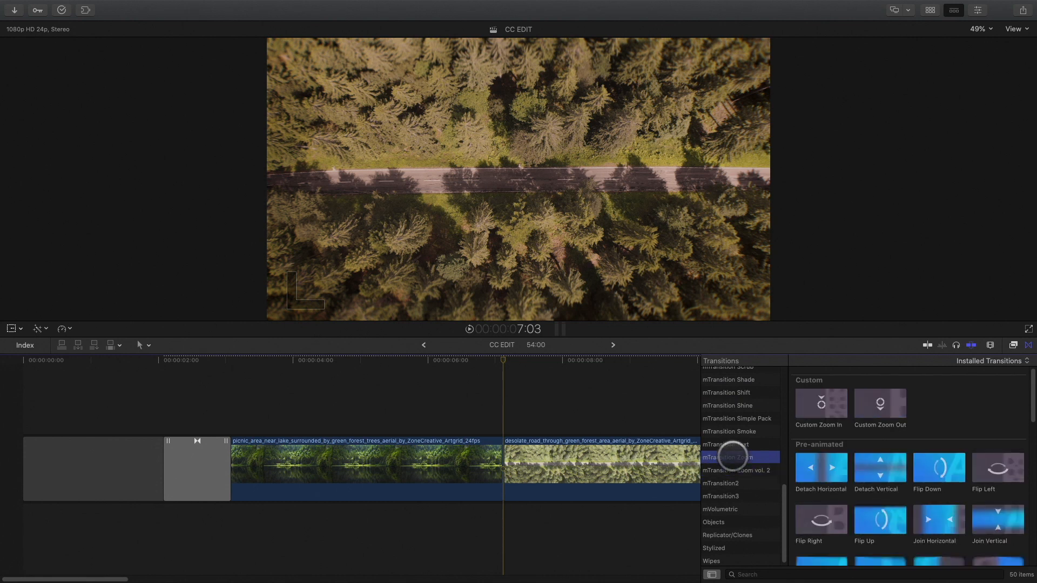
pyautogui.click(735, 471)
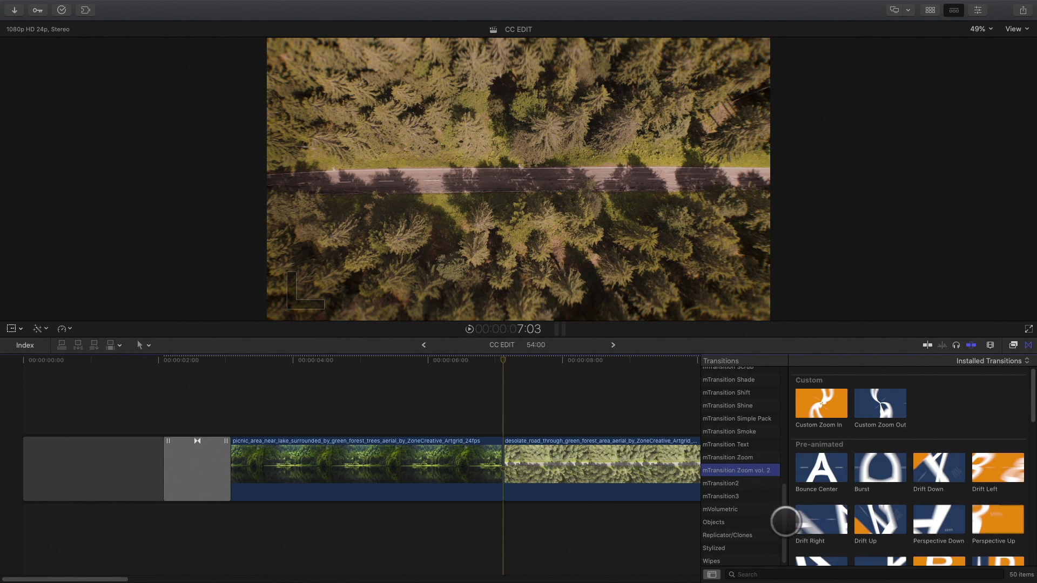
pyautogui.scroll(-5, 807, 543)
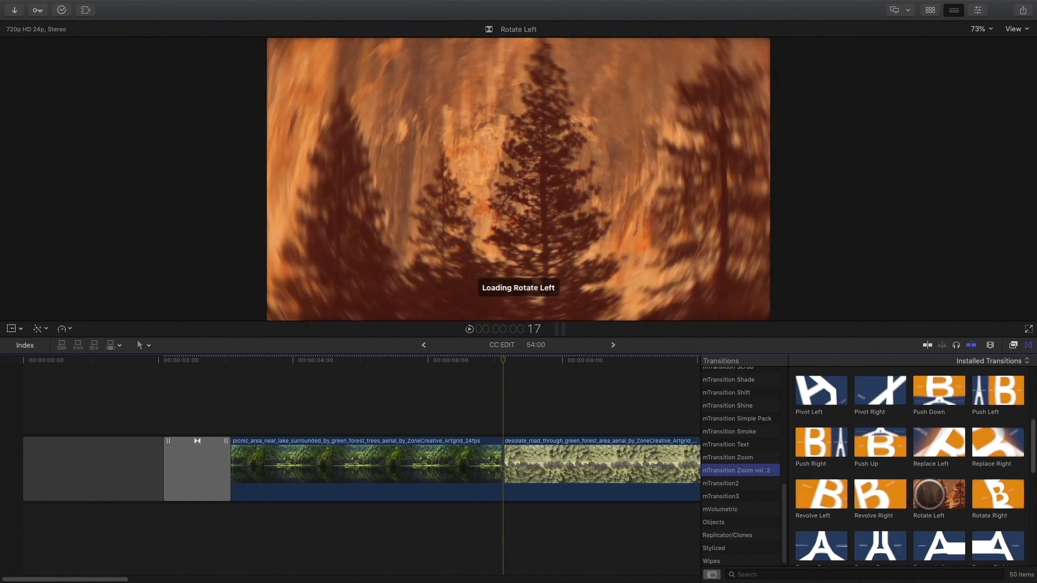
pyautogui.scroll(-2, 949, 495)
pyautogui.scroll(-3, 948, 497)
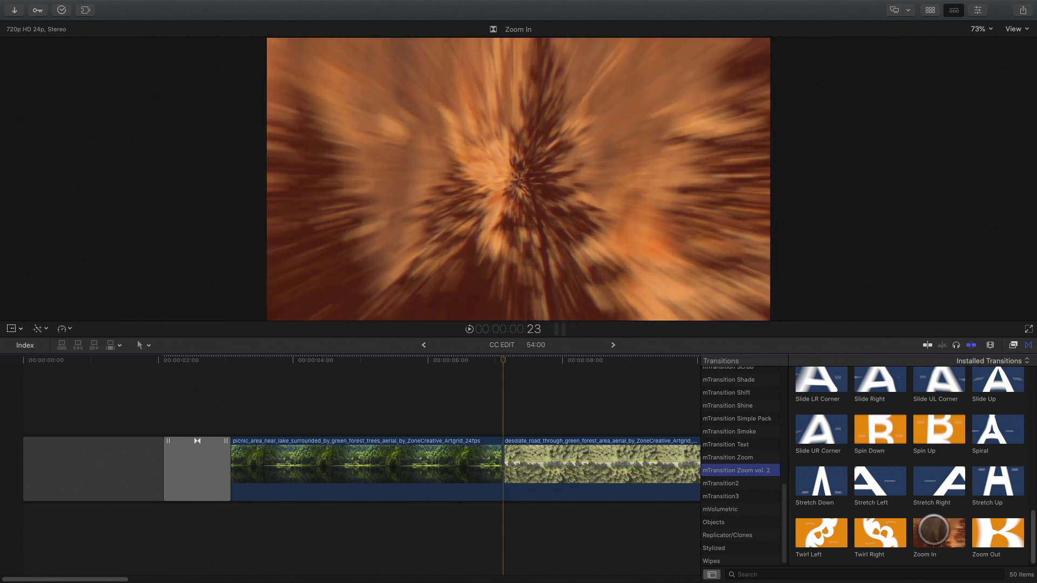
pyautogui.click(941, 536)
pyautogui.moveTo(939, 534); pyautogui.dragTo(503, 464)
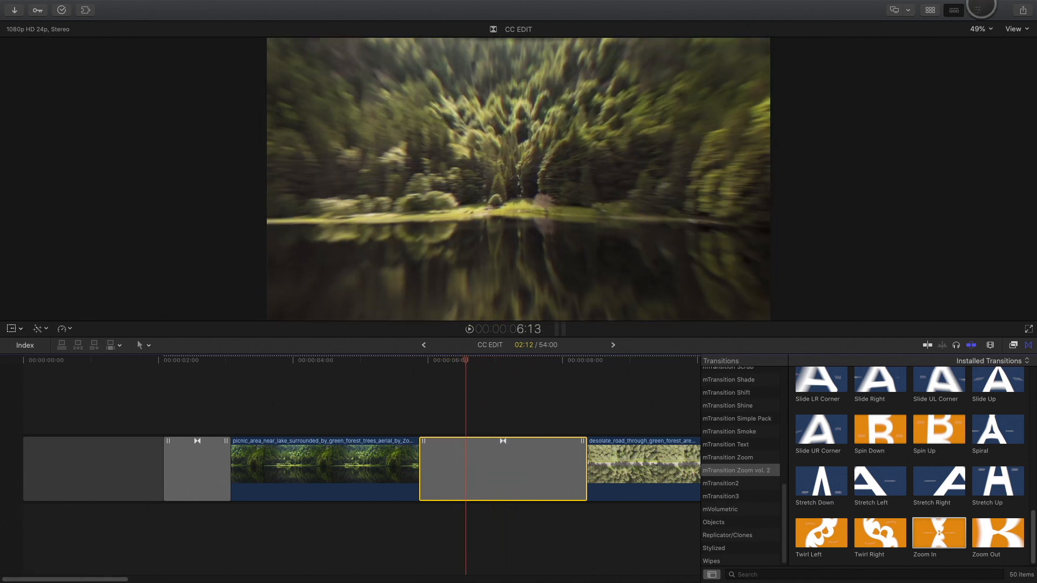
# Step: Hide the transition category list and set the Zoom In transition's Zoom Blur to 0,43, Channel Blur to 24,0 and Prism to 11,0
pyautogui.click(977, 11)
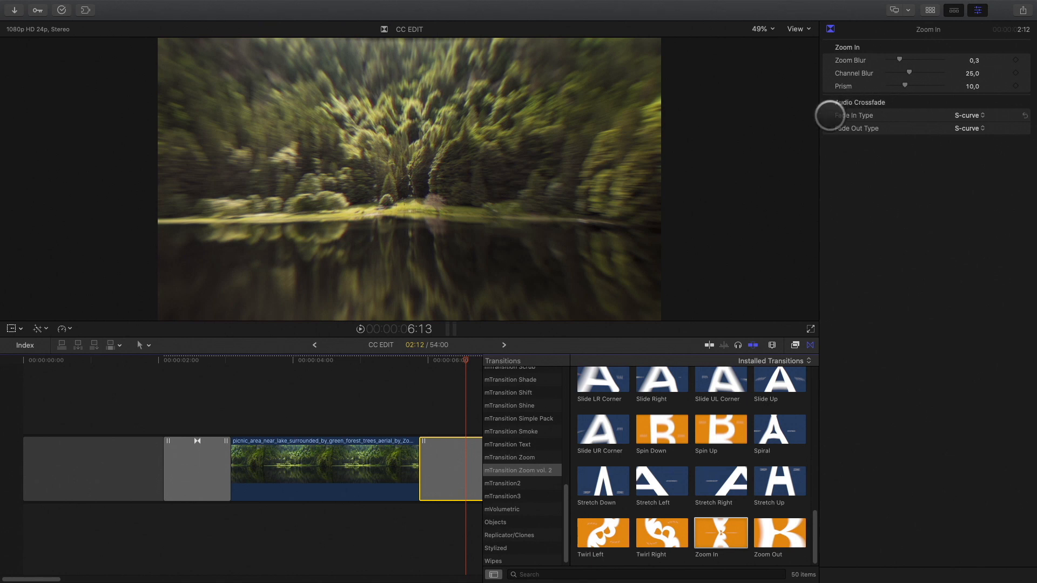
pyautogui.hscroll(5, 360, 405)
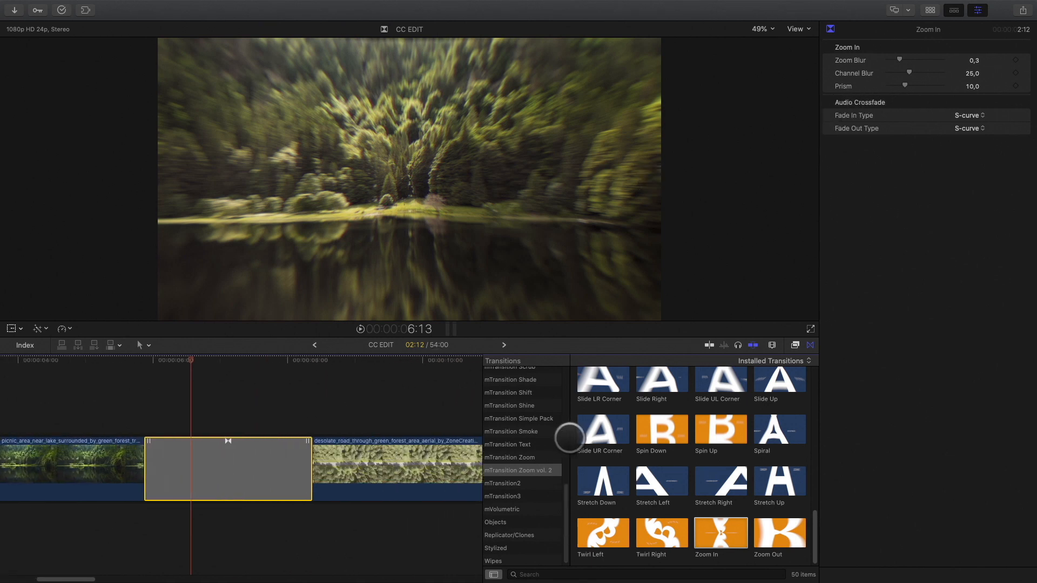
pyautogui.moveTo(570, 438); pyautogui.dragTo(651, 438)
pyautogui.click(493, 574)
pyautogui.moveTo(484, 500); pyautogui.dragTo(569, 489)
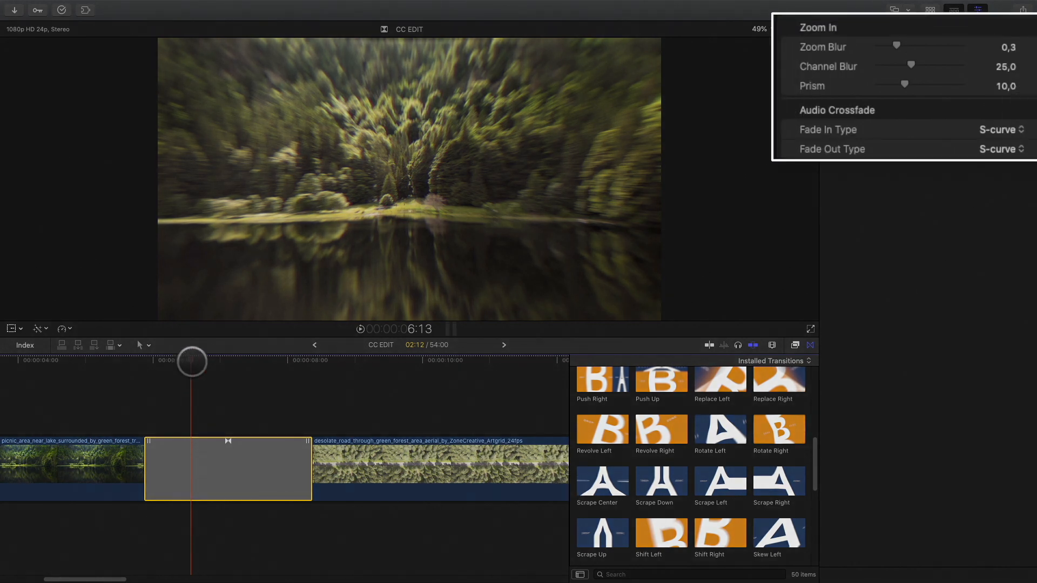
pyautogui.moveTo(896, 46); pyautogui.dragTo(905, 86)
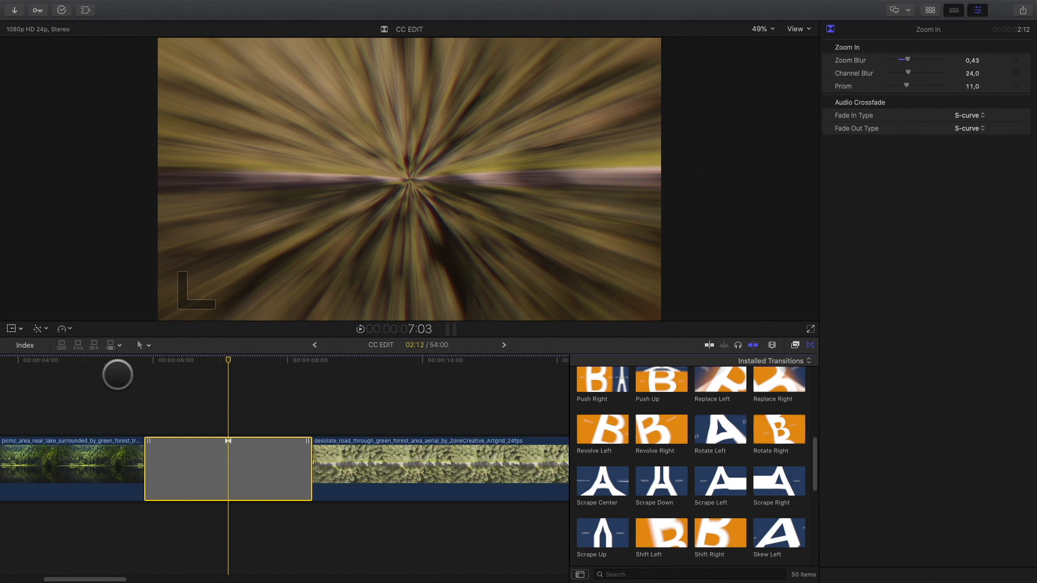
# Step: Scrub across the Zoom In transition to review its motion between the lake and forest road clips
pyautogui.click(134, 361)
pyautogui.moveTo(147, 360); pyautogui.dragTo(447, 360)
# Step: Add the Twirl Left transition at the cut between the forest road clip and the straight road clip
pyautogui.hscroll(5, 410, 397)
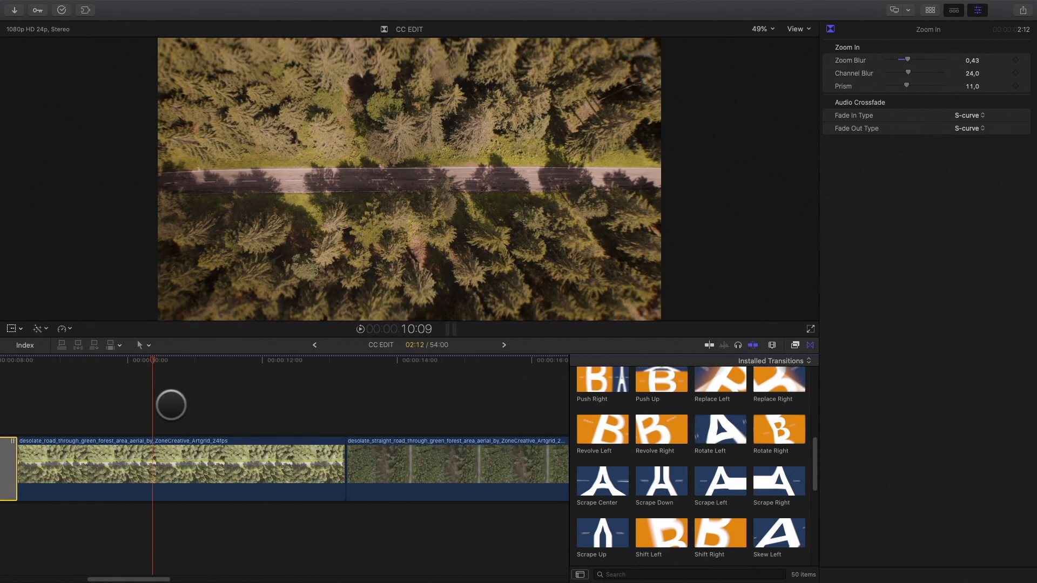
pyautogui.moveTo(154, 360)
pyautogui.mouseDown()
pyautogui.moveTo(334, 372)
pyautogui.moveTo(405, 394)
pyautogui.moveTo(273, 412)
pyautogui.moveTo(416, 412)
pyautogui.moveTo(338, 407)
pyautogui.moveTo(347, 409)
pyautogui.mouseUp()
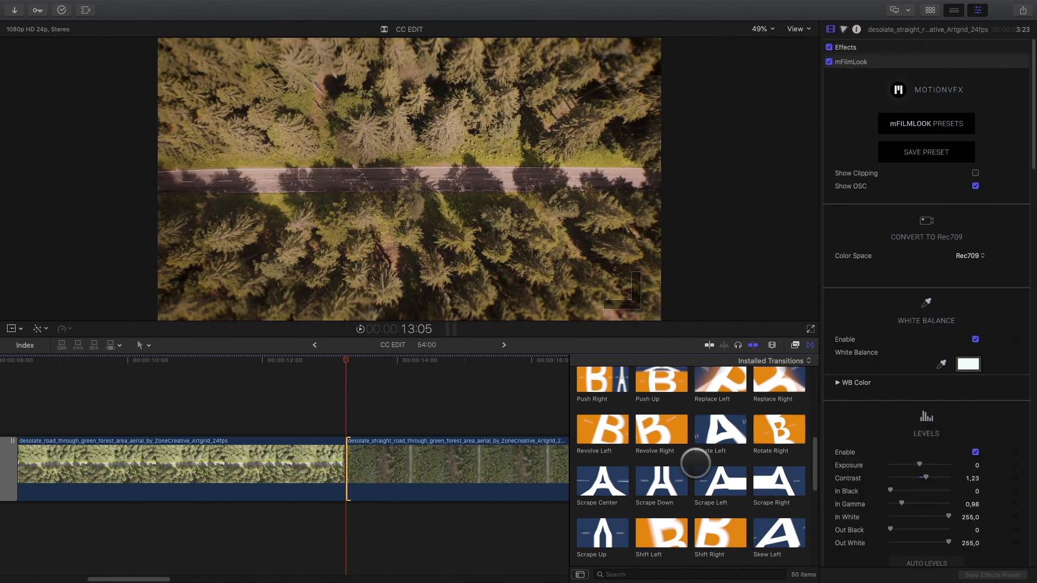
pyautogui.scroll(-5, 695, 464)
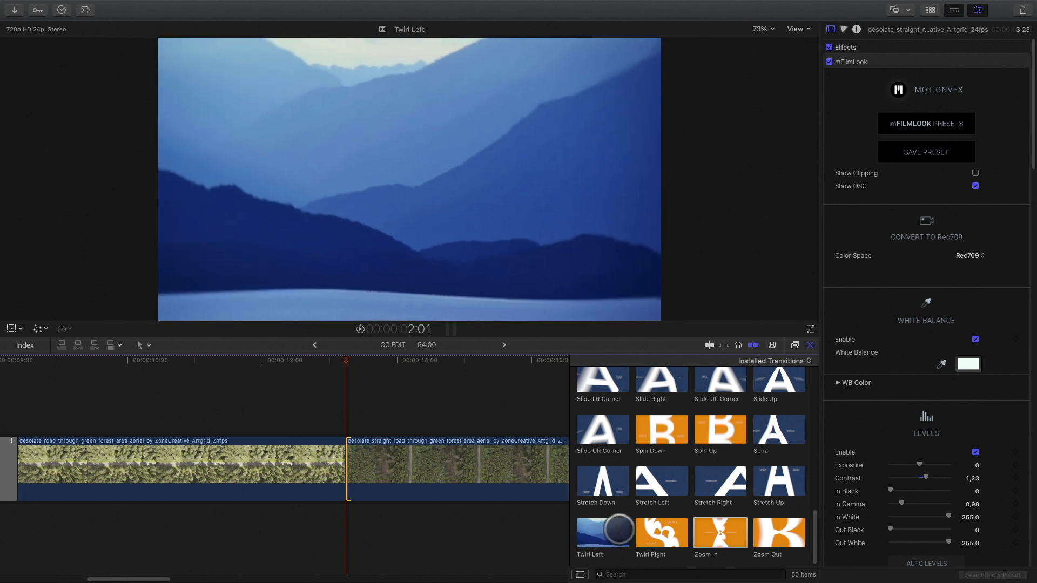
pyautogui.doubleClick(601, 533)
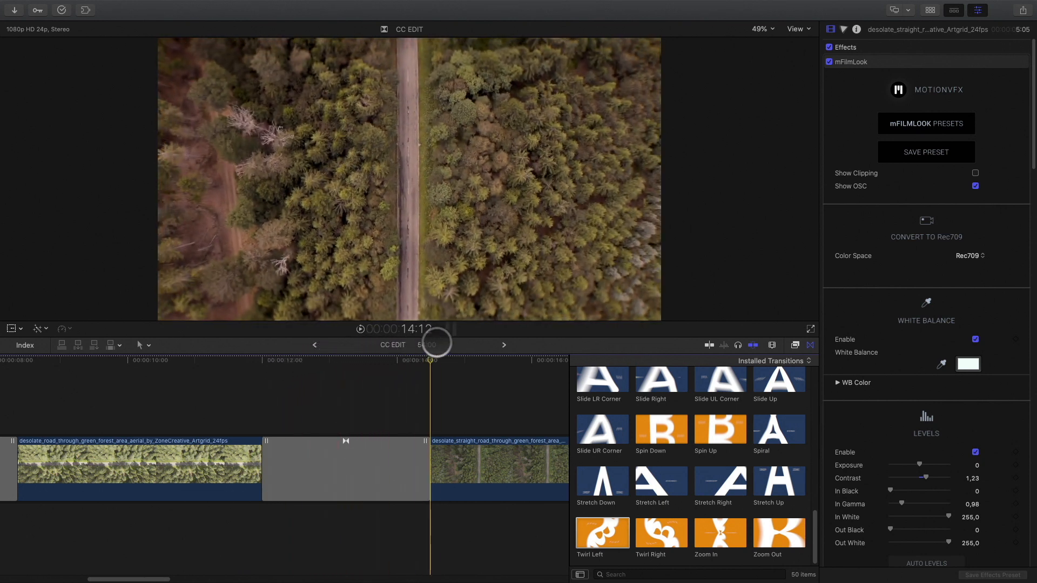
# Step: Set the Twirl Left transition's Radial Blur to 7,0
pyautogui.click(345, 451)
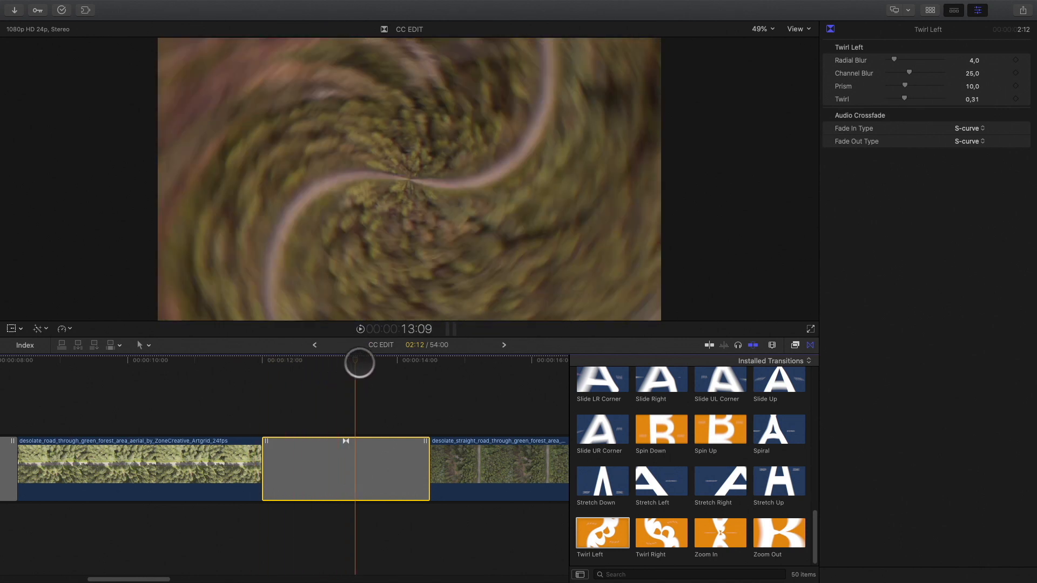
# Step: Add the Detach Horizontal transition from mTransition Zoom at the cut between the straight road and river crossing clips
pyautogui.hscroll(6, 441, 411)
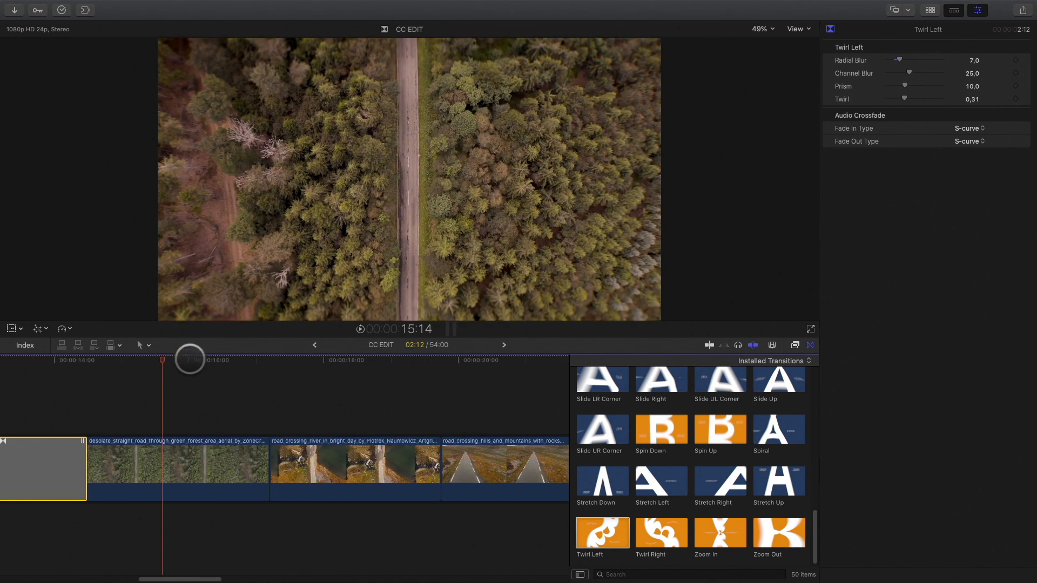
pyautogui.click(269, 377)
pyautogui.scroll(5, 630, 473)
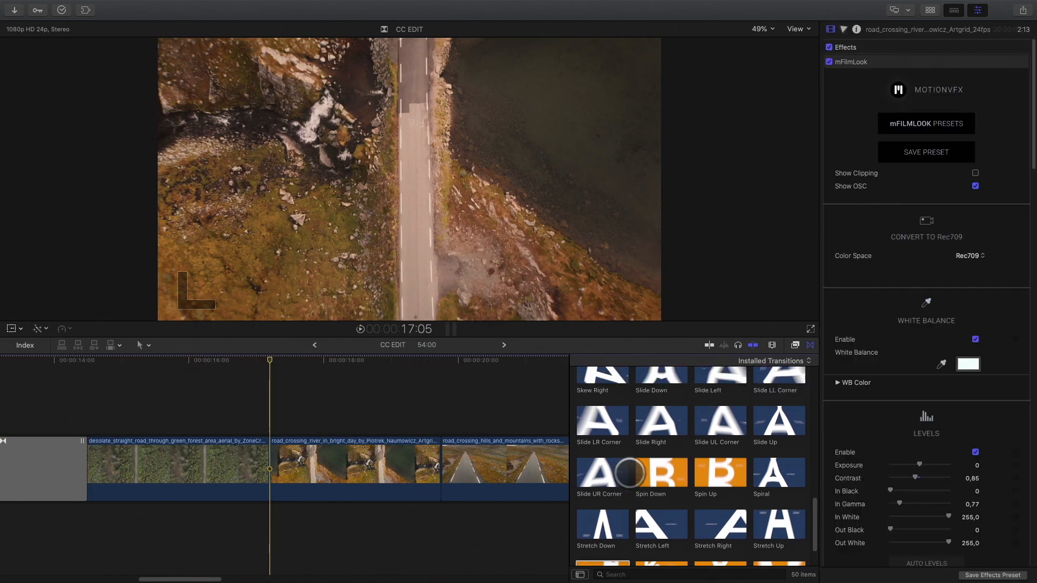
pyautogui.scroll(5, 629, 474)
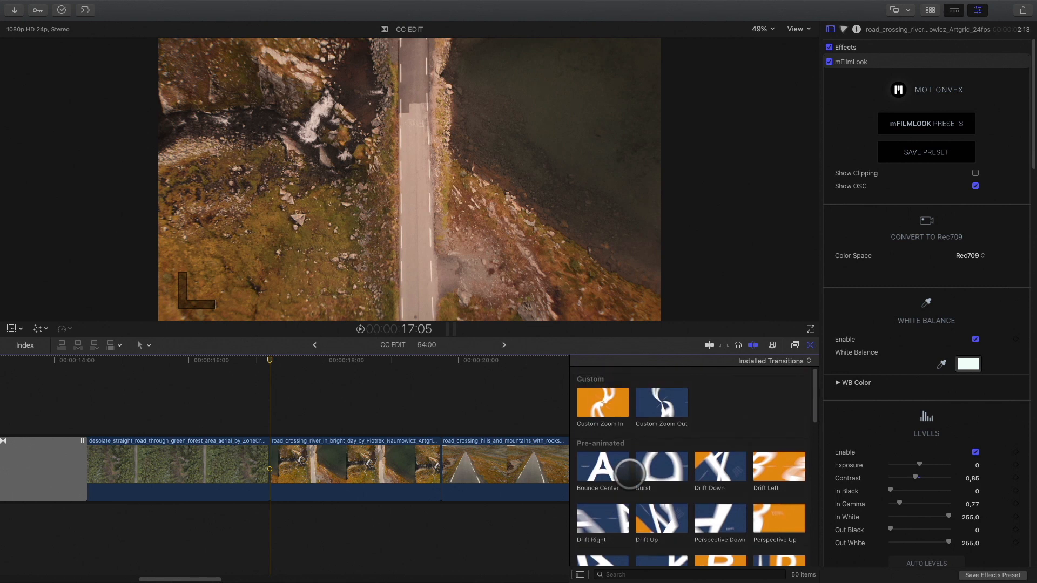
pyautogui.click(581, 574)
pyautogui.click(581, 574)
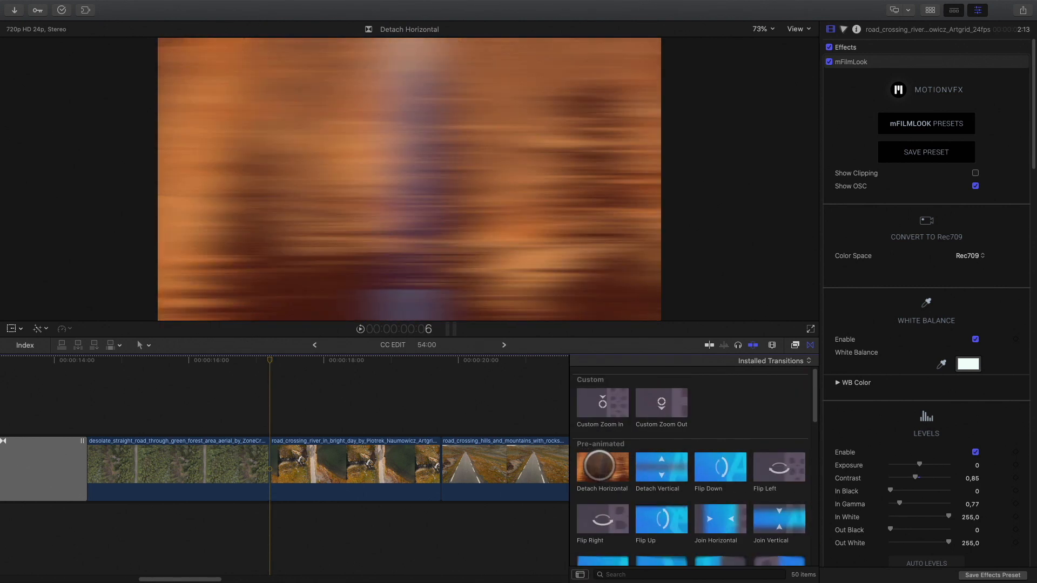
pyautogui.moveTo(614, 464); pyautogui.dragTo(268, 462)
# Step: Review the Detach Horizontal transition frame by frame between the straight road and river crossing clips
pyautogui.moveTo(267, 363); pyautogui.dragTo(250, 364)
pyautogui.press('Right')
pyautogui.press('Right')
pyautogui.press('Right')
pyautogui.press('Right')
pyautogui.press('Right')
pyautogui.press('Right')
pyautogui.press('Right')
pyautogui.press('Right')
pyautogui.press('Right')
pyautogui.press('Right')
pyautogui.press('Right')
pyautogui.press('Right')
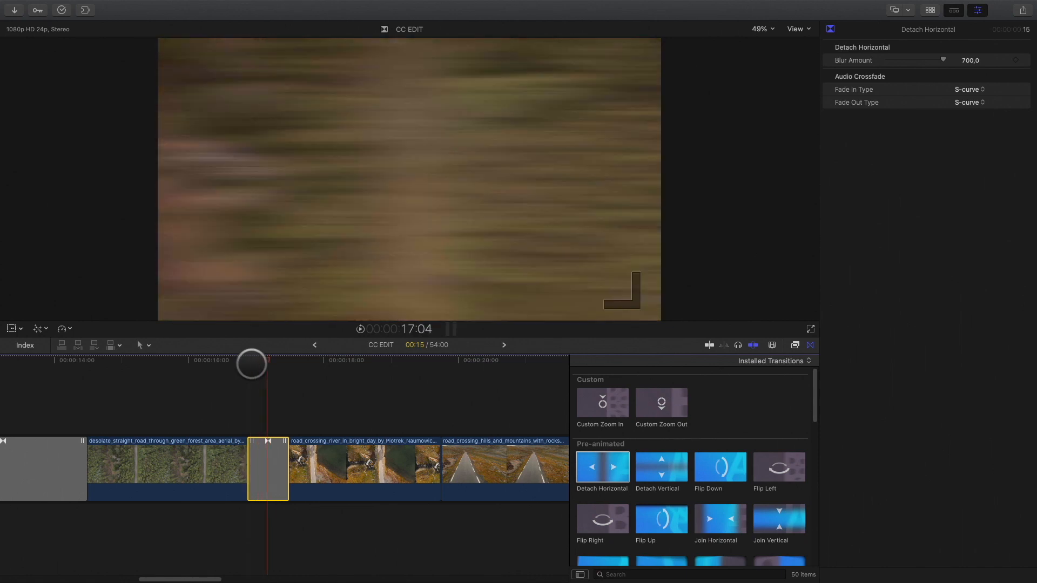
pyautogui.press('Left')
pyautogui.press('Left')
pyautogui.press('Left')
pyautogui.press('Left')
# Step: Try a Blur Amount of 9,0 on the Detach Horizontal transition and restore it to 700,0
pyautogui.moveTo(940, 60); pyautogui.dragTo(900, 60)
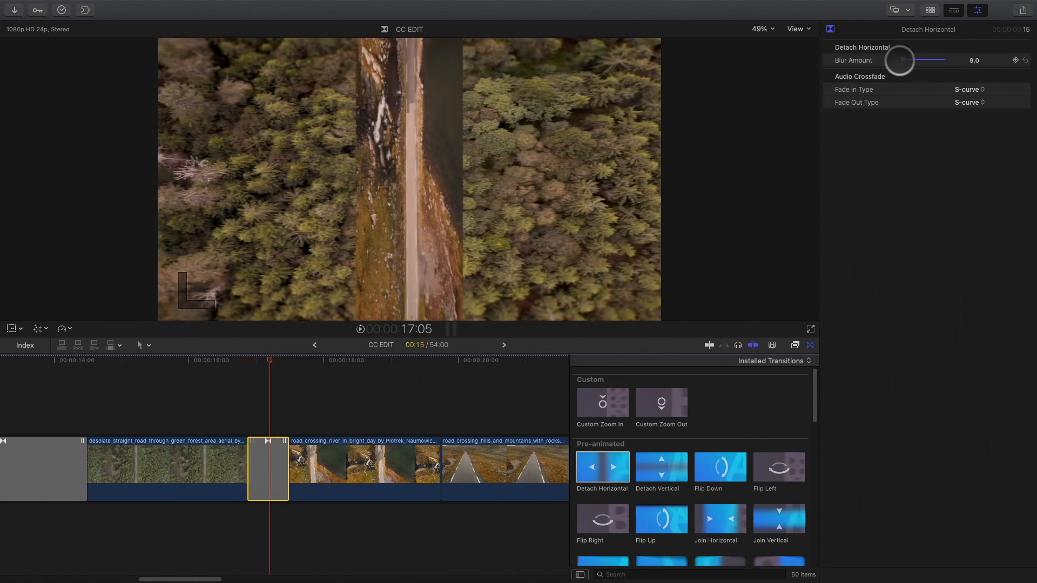
pyautogui.moveTo(972, 60); pyautogui.dragTo(971, 54)
# Step: Examine the Detach Horizontal transition's frames before and after the cut with its default blur
pyautogui.press('Left')
pyautogui.press('Left')
pyautogui.press('Left')
pyautogui.press('Left')
pyautogui.press('Left')
pyautogui.press('Left')
pyautogui.press('Left')
pyautogui.press('Left')
pyautogui.press('Right')
pyautogui.press('Right')
pyautogui.press('Right')
pyautogui.press('Right')
pyautogui.press('Right')
pyautogui.press('Right')
pyautogui.press('Right')
pyautogui.press('Right')
pyautogui.press('Right')
pyautogui.press('Right')
pyautogui.press('Right')
pyautogui.press('Right')
pyautogui.press('Left')
pyautogui.press('Left')
# Step: Add the Spin Up transition from mTransition Zoom vol. 2 at the cut between the river crossing and hills and mountains clips
pyautogui.moveTo(246, 363); pyautogui.dragTo(441, 379)
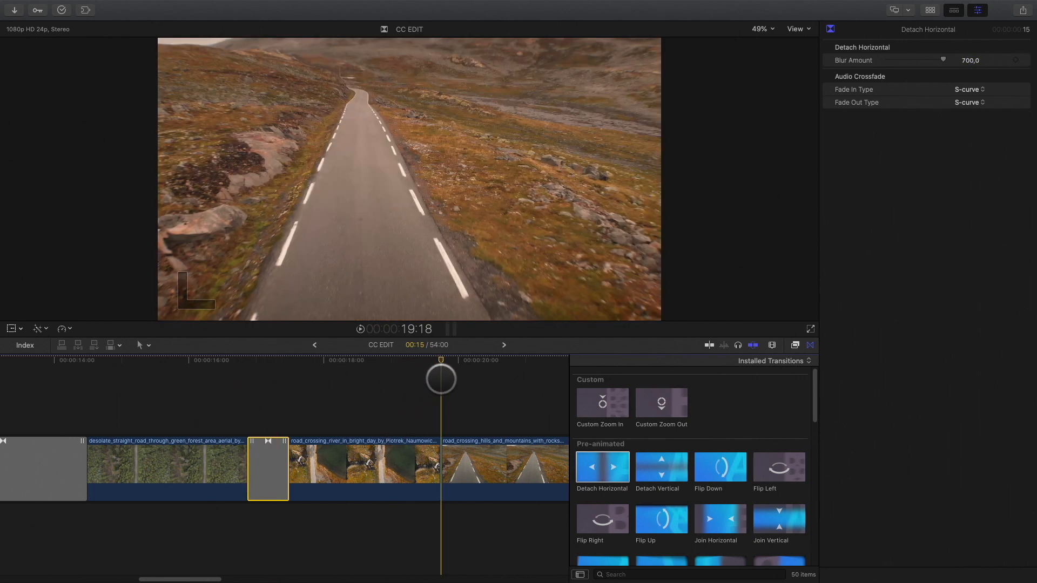
pyautogui.scroll(-5, 599, 430)
pyautogui.click(580, 574)
pyautogui.click(606, 484)
pyautogui.click(580, 574)
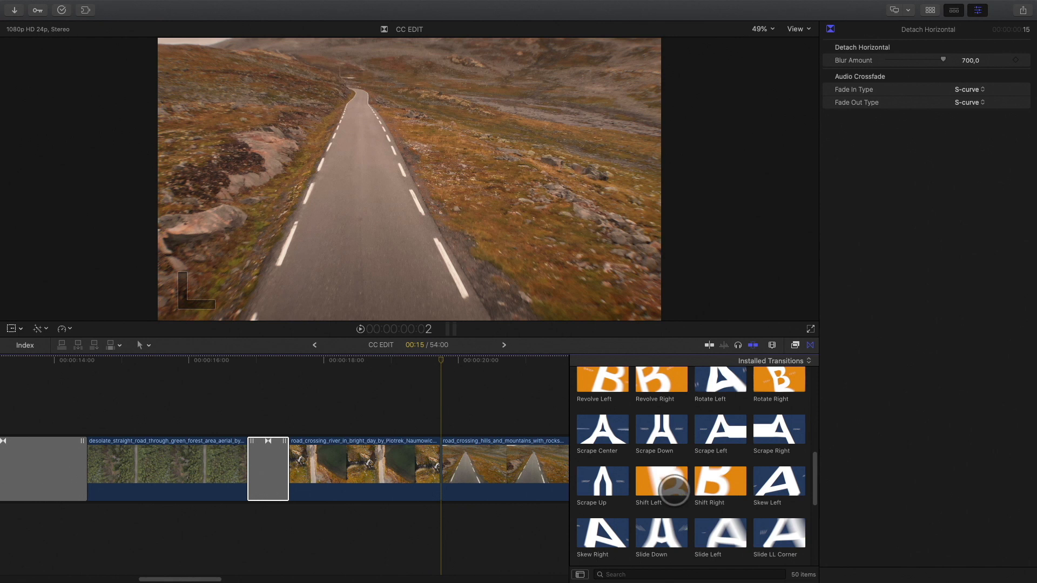
pyautogui.scroll(-6, 674, 489)
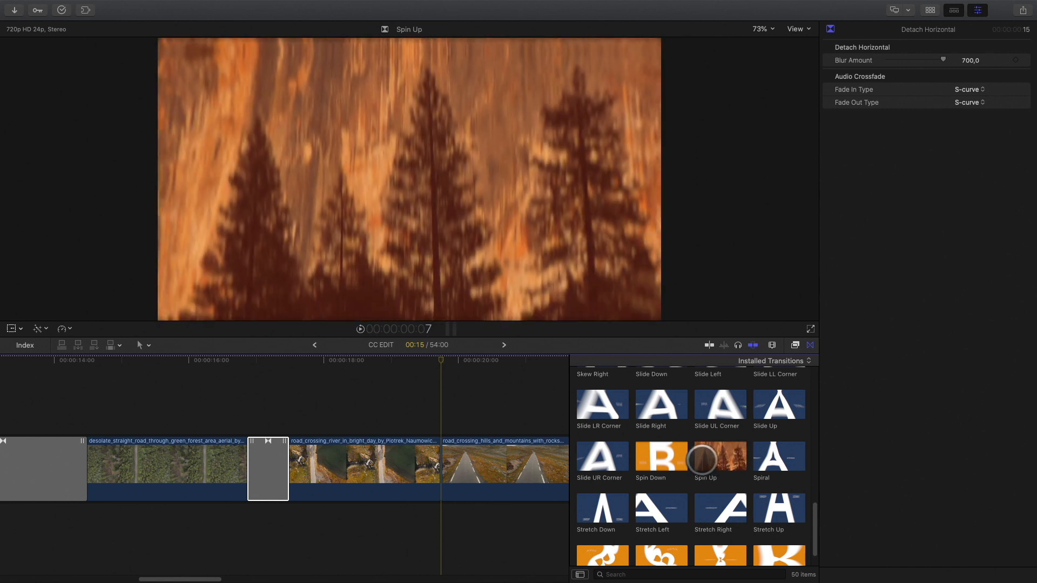
pyautogui.moveTo(702, 460); pyautogui.dragTo(410, 470)
# Step: Play back and scrub the Spin Up transition to review its motion
pyautogui.click(391, 370)
pyautogui.press('space')
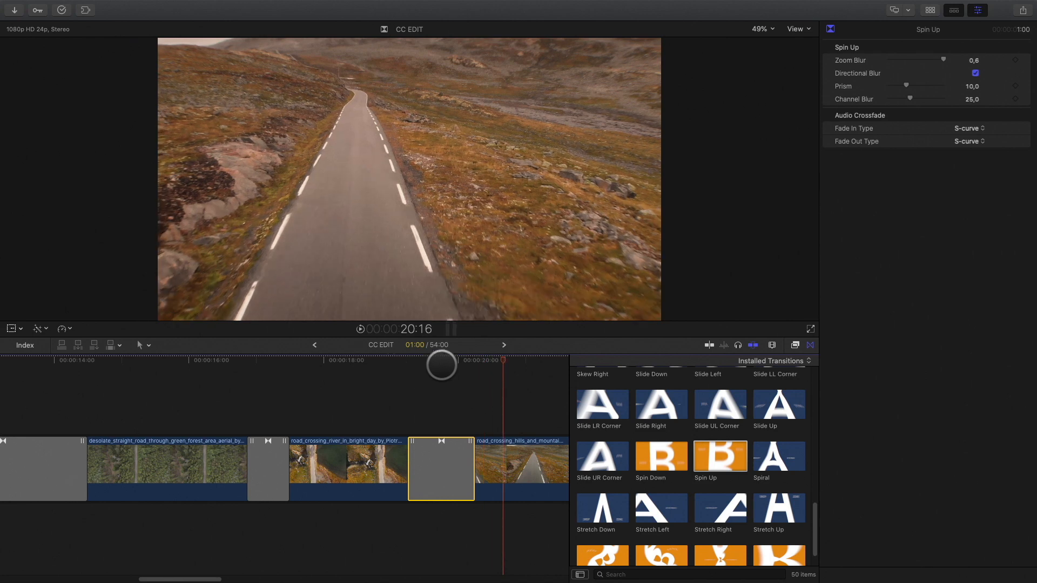
pyautogui.click(383, 369)
pyautogui.moveTo(383, 369); pyautogui.dragTo(498, 369)
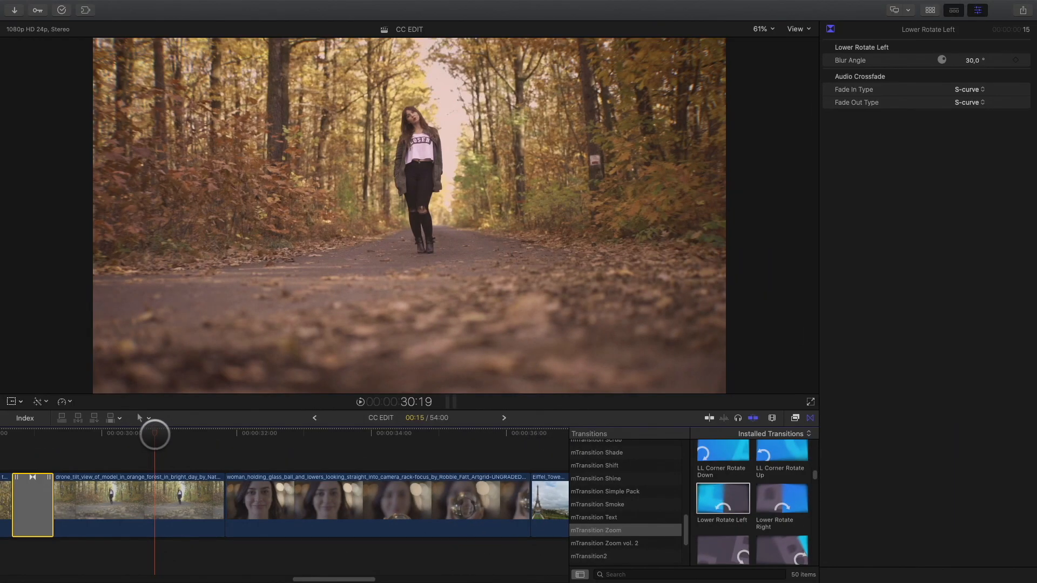
# Step: Add the Custom Zoom In transition from mTransition Zoom at the cut between the orange forest model and glass ball clips
pyautogui.moveTo(155, 434); pyautogui.dragTo(202, 435)
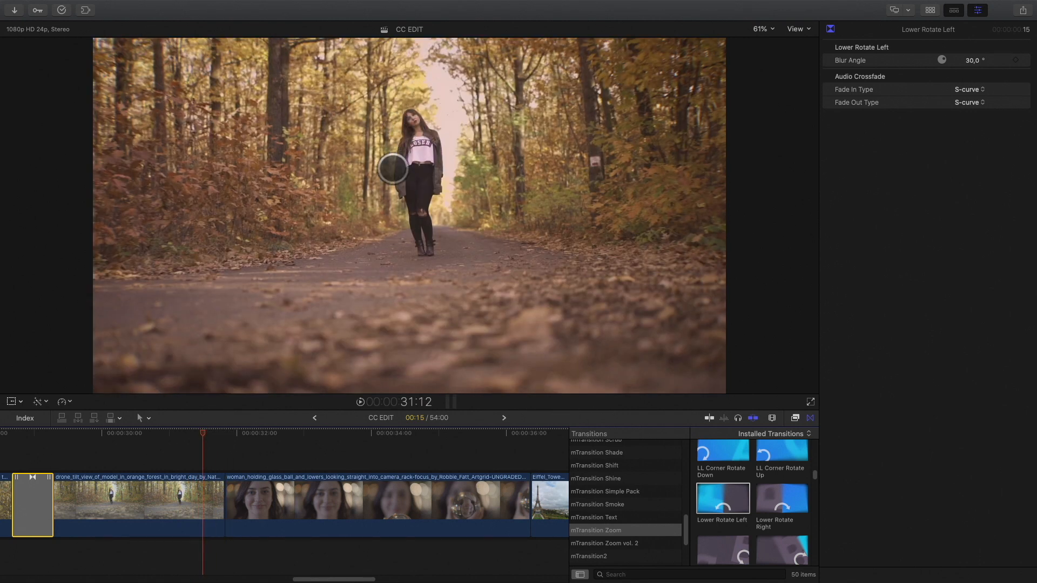
pyautogui.scroll(5, 732, 499)
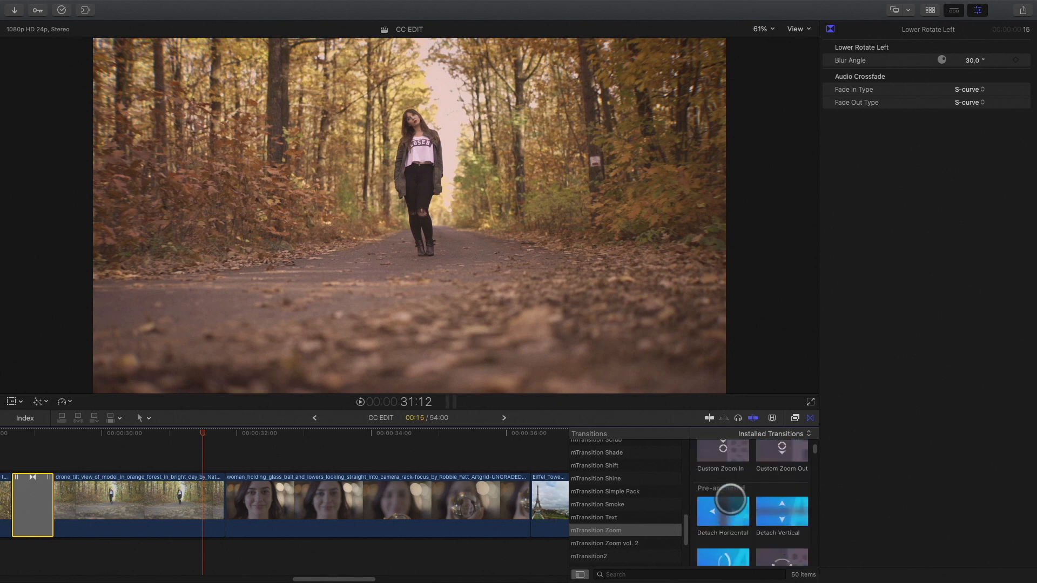
pyautogui.moveTo(722, 475)
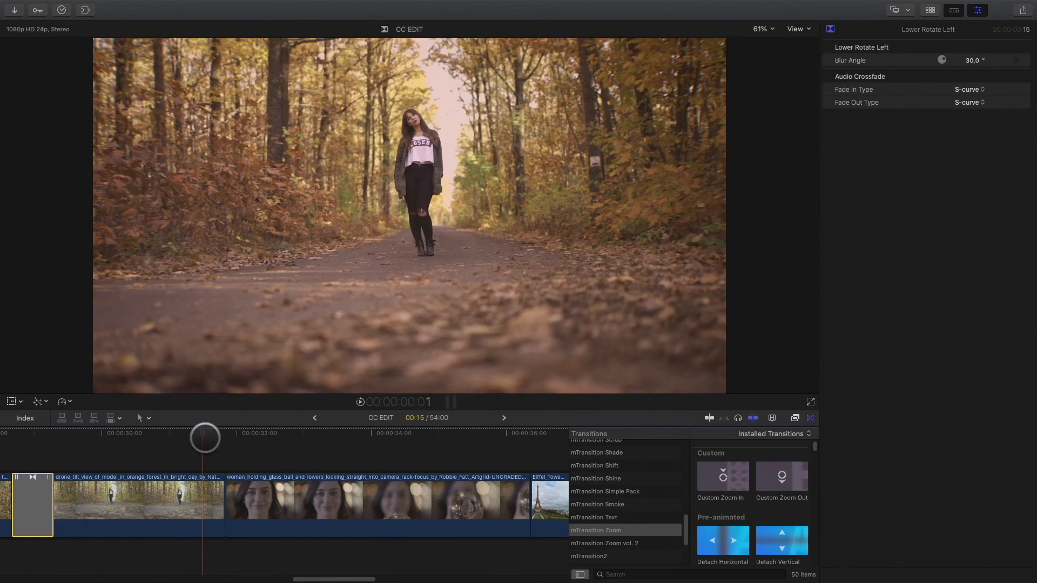
pyautogui.moveTo(205, 437); pyautogui.dragTo(226, 436)
pyautogui.moveTo(724, 473); pyautogui.dragTo(213, 505)
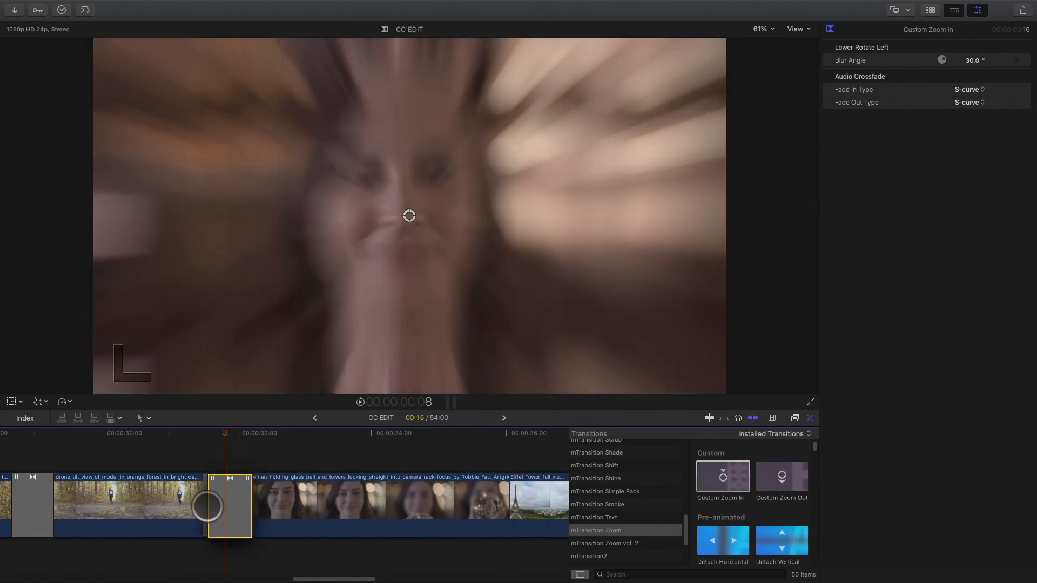
# Step: Move the Custom Zoom In center onto the model's head at about X 0,02 and Y 0,23
pyautogui.moveTo(223, 432); pyautogui.dragTo(213, 433)
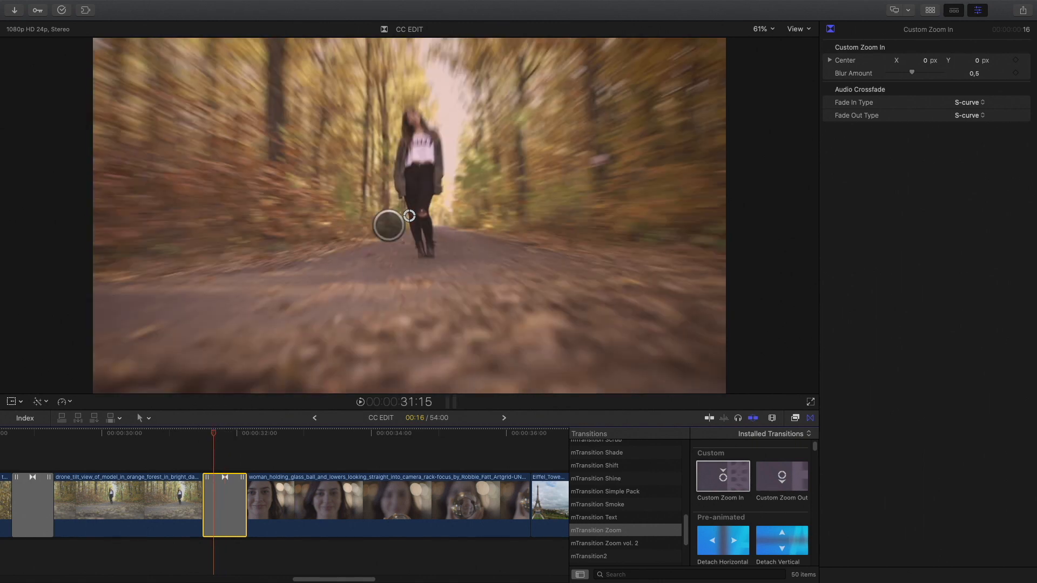
pyautogui.press('Left')
pyautogui.press('Left')
pyautogui.press('Left')
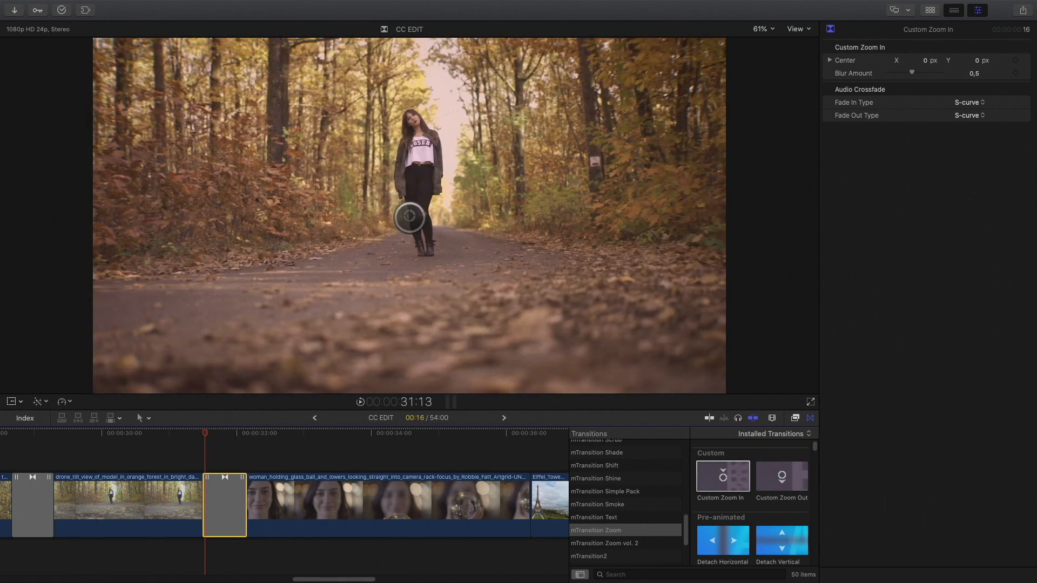
pyautogui.moveTo(408, 216); pyautogui.dragTo(385, 130)
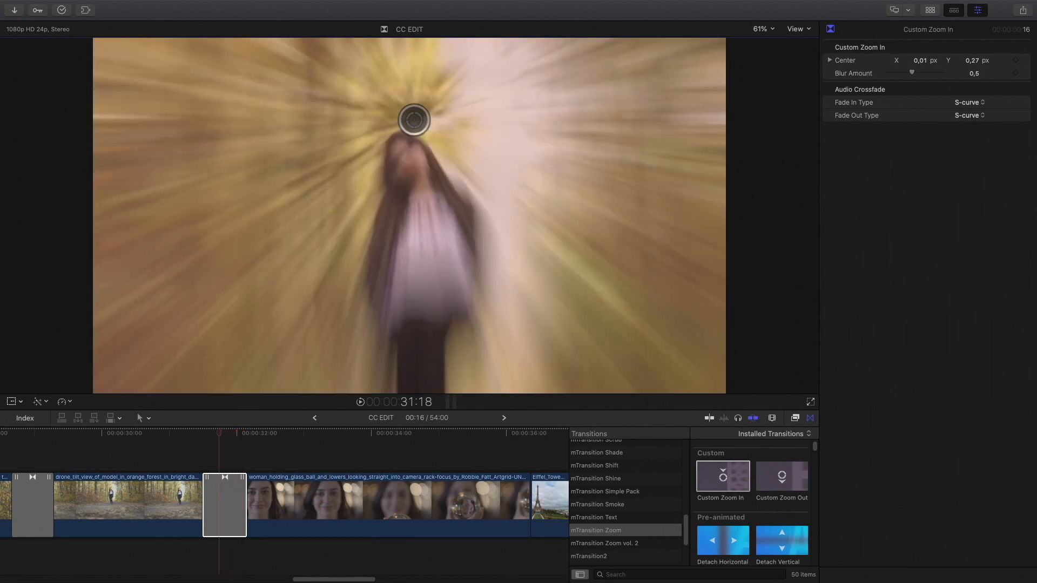
pyautogui.moveTo(414, 119)
pyautogui.mouseDown()
pyautogui.moveTo(412, 143)
pyautogui.moveTo(414, 132)
pyautogui.mouseUp()
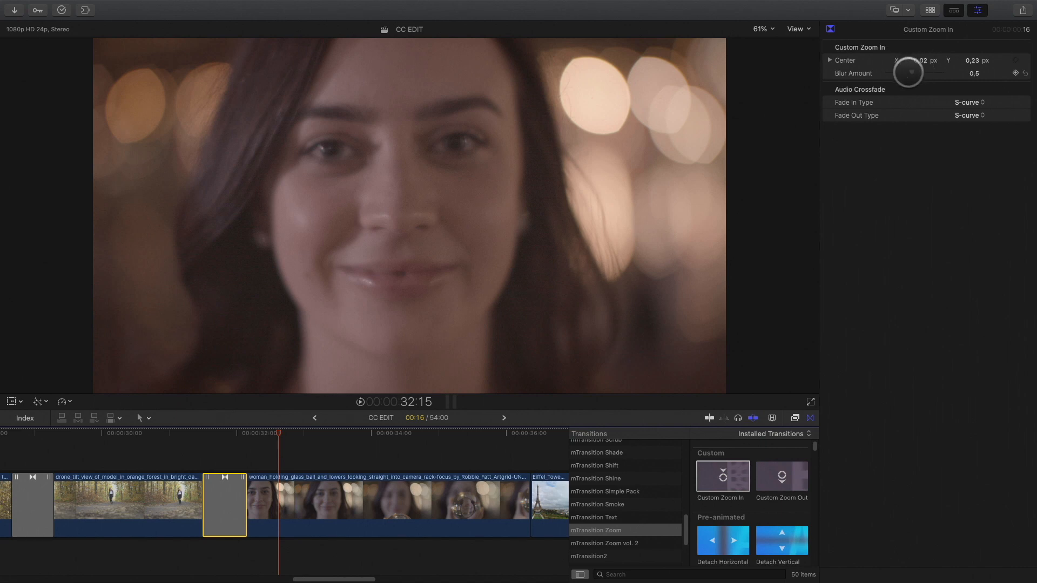
# Step: Raise the Custom Zoom In transition's Blur Amount to 0,91, checking the effect on a frame mid-transition
pyautogui.moveTo(911, 72); pyautogui.dragTo(917, 74)
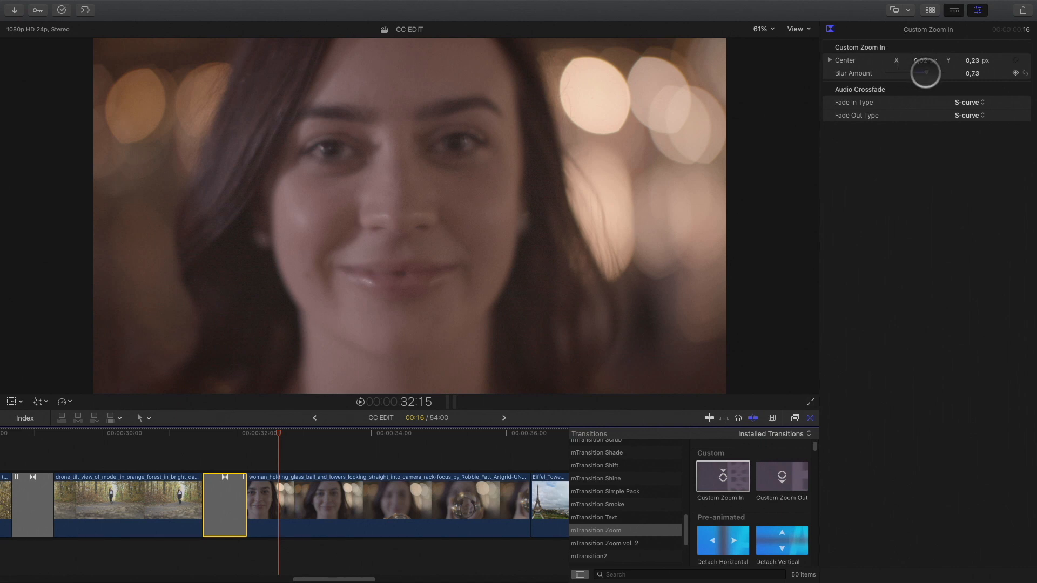
pyautogui.press('Left')
pyautogui.press('Left')
pyautogui.press('Left')
pyautogui.press('Left')
pyautogui.press('Left')
pyautogui.press('Left')
pyautogui.press('Left')
pyautogui.press('Left')
pyautogui.press('Left')
pyautogui.press('Left')
pyautogui.press('Left')
pyautogui.press('Left')
pyautogui.press('Left')
pyautogui.press('Left')
pyautogui.press('Left')
pyautogui.press('Left')
pyautogui.press('Left')
pyautogui.press('Left')
pyautogui.press('Left')
pyautogui.press('Left')
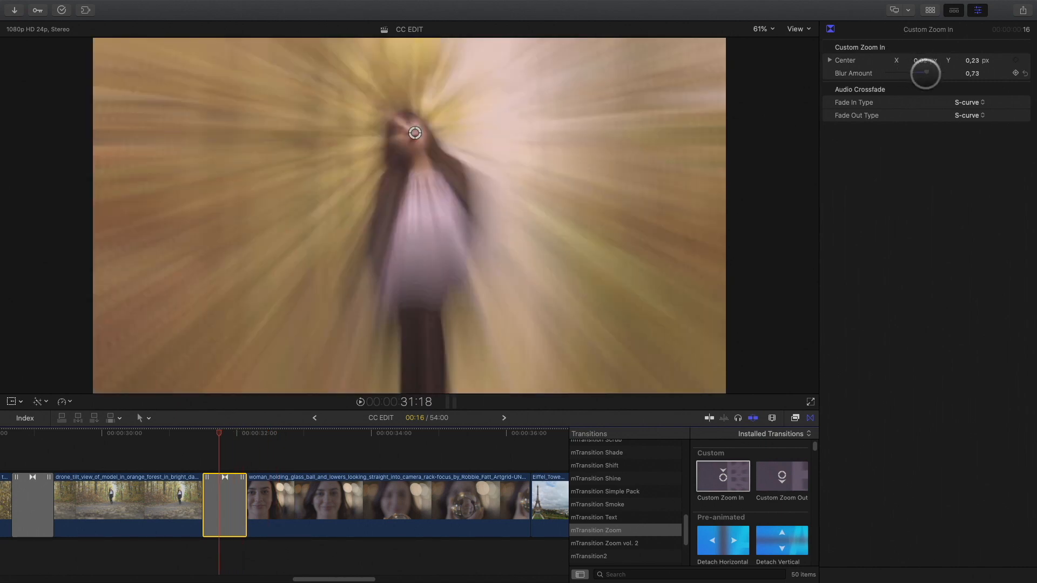
pyautogui.moveTo(925, 73)
pyautogui.mouseDown()
pyautogui.moveTo(900, 74)
pyautogui.moveTo(936, 73)
pyautogui.mouseUp()
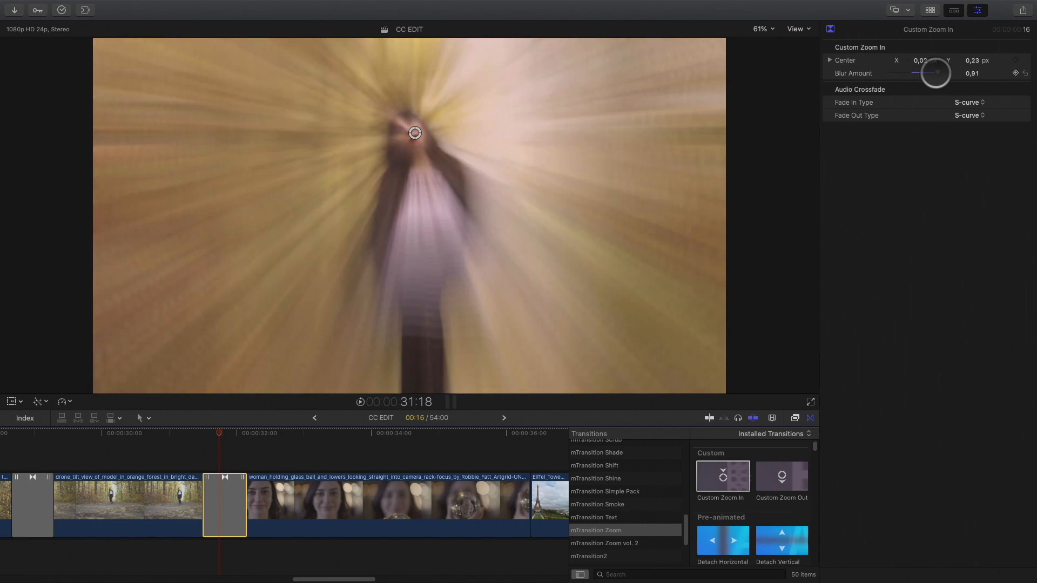
# Step: Play back the Custom Zoom In transition from its first frames to review the zoom
pyautogui.press('Left')
pyautogui.press('Left')
pyautogui.press('Left')
pyautogui.press('Left')
pyautogui.press('space')
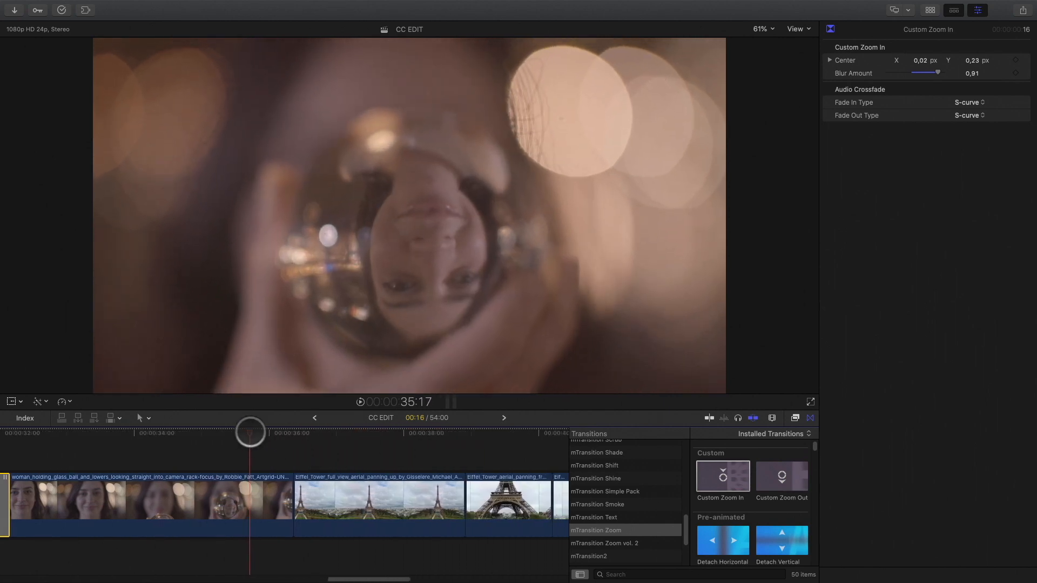
# Step: Add the Burst transition from mTransition Zoom vol. 2 at the cut between the glass ball and full-view Eiffel Tower clips
pyautogui.moveTo(286, 430)
pyautogui.mouseDown()
pyautogui.moveTo(352, 430)
pyautogui.moveTo(216, 431)
pyautogui.moveTo(294, 430)
pyautogui.mouseUp()
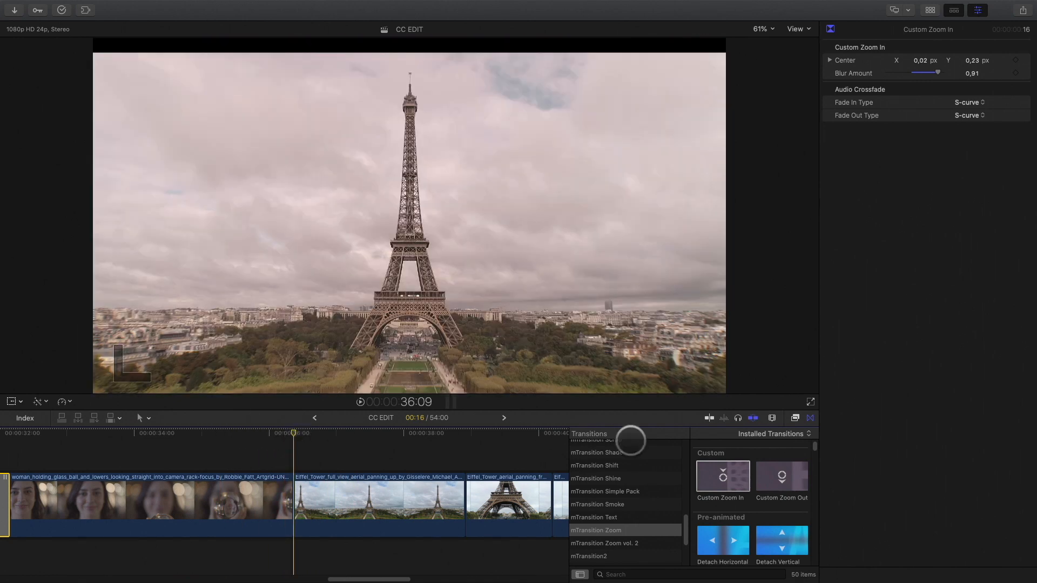
pyautogui.scroll(-3, 722, 537)
pyautogui.scroll(-5, 717, 534)
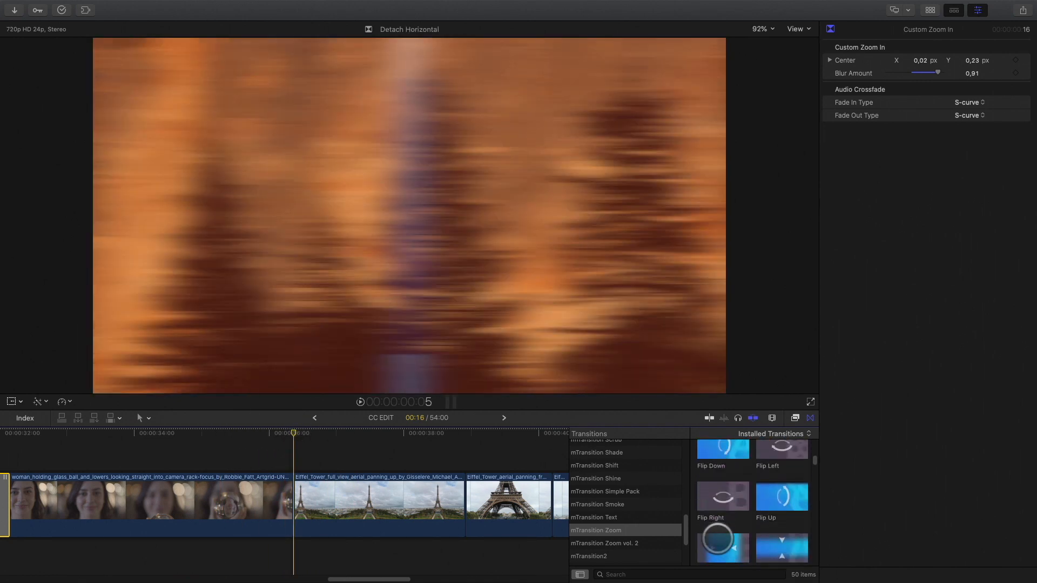
pyautogui.click(604, 542)
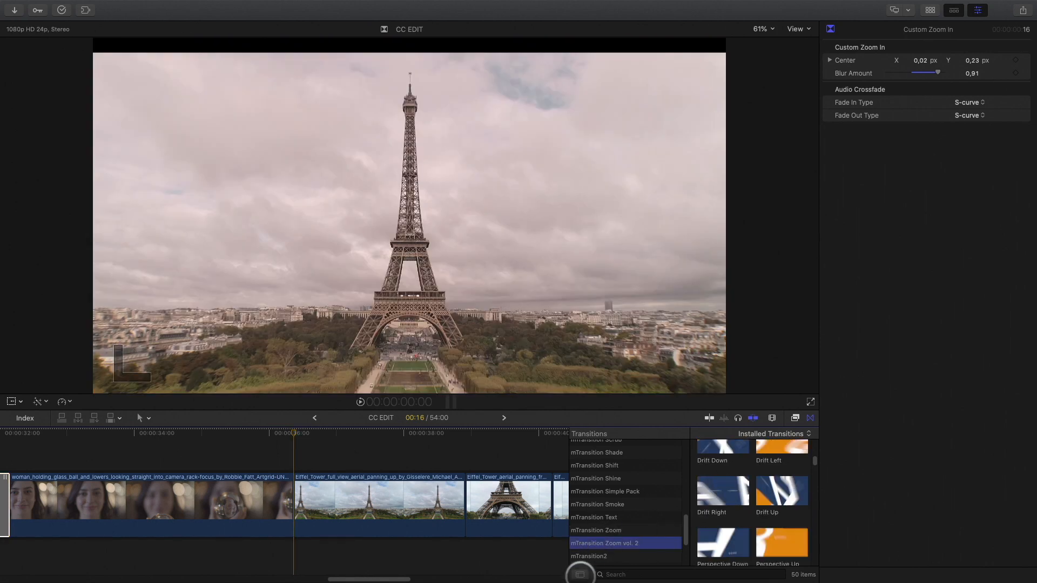
pyautogui.click(580, 574)
pyautogui.scroll(-2, 657, 497)
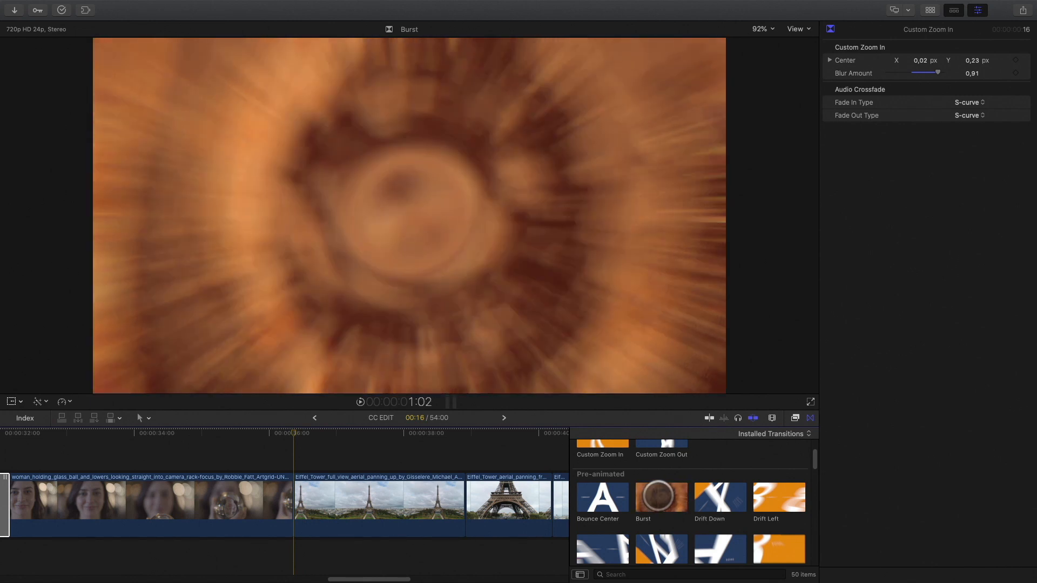
pyautogui.moveTo(658, 495); pyautogui.dragTo(281, 475)
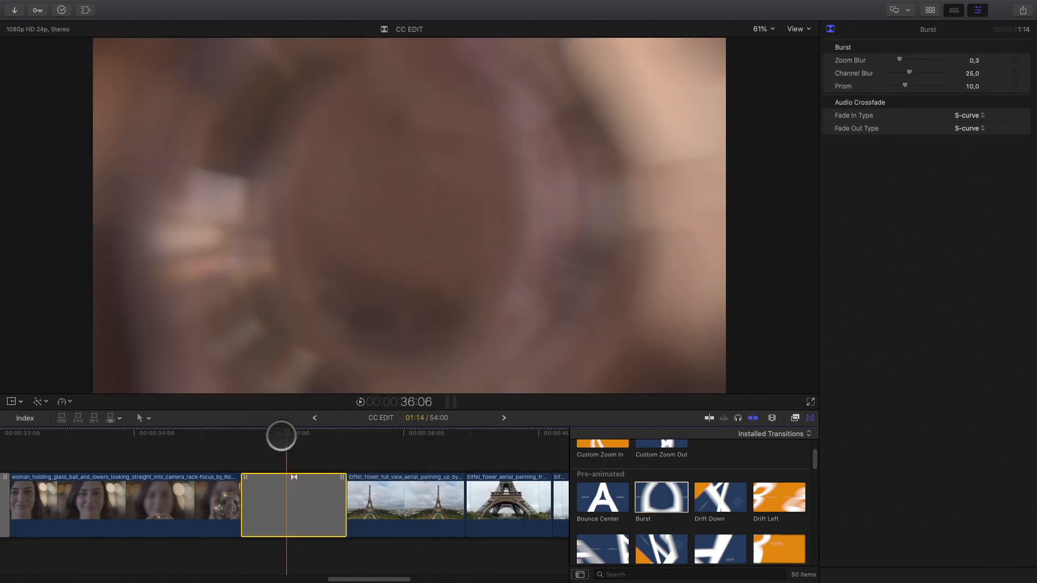
# Step: Set the Burst transition's Zoom Blur to 0,1, Channel Blur to 27,0 and Prism to 0
pyautogui.moveTo(282, 435)
pyautogui.mouseDown()
pyautogui.moveTo(257, 442)
pyautogui.moveTo(282, 438)
pyautogui.mouseUp()
pyautogui.moveTo(288, 438); pyautogui.dragTo(293, 437)
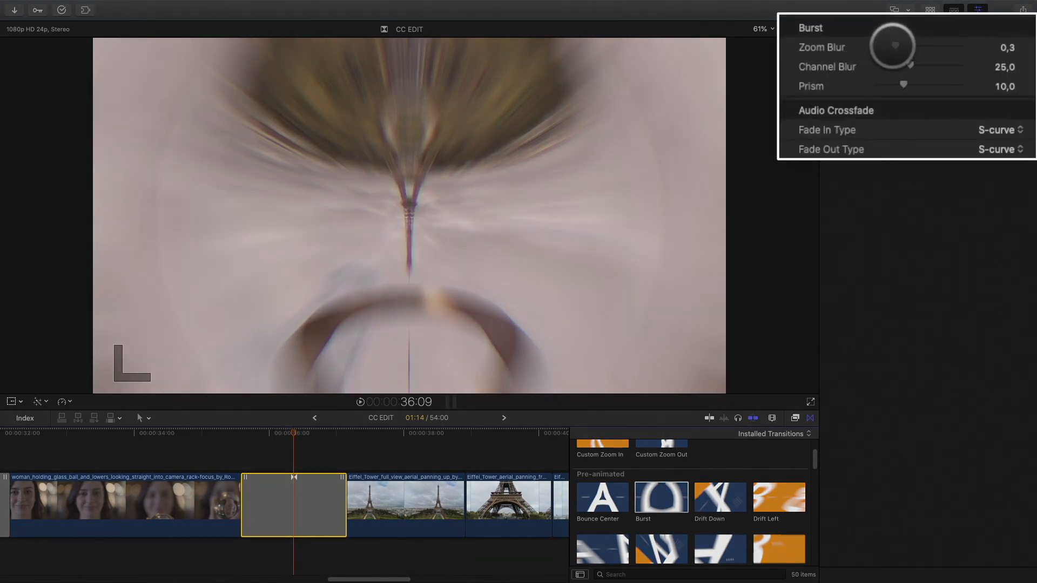
pyautogui.moveTo(887, 45); pyautogui.dragTo(865, 47)
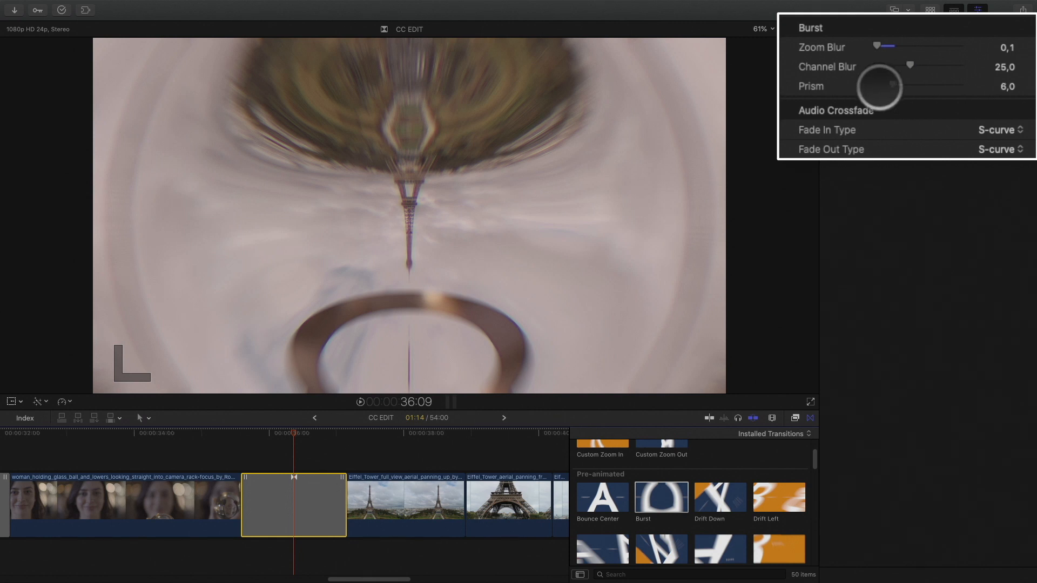
pyautogui.moveTo(852, 88); pyautogui.dragTo(899, 92)
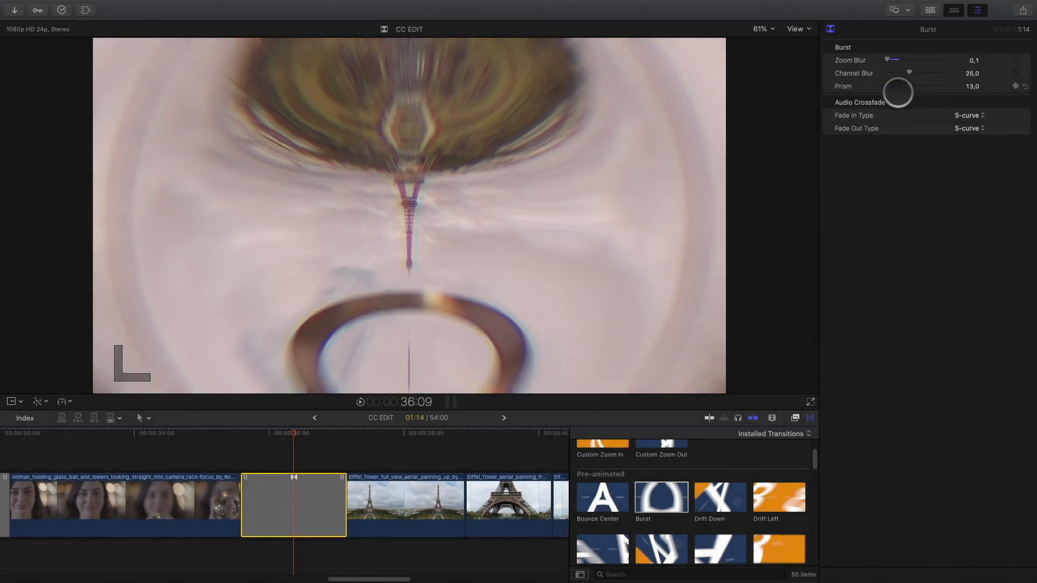
# Step: Add Custom Zoom In from mTransition Zoom between the full-view Eiffel Tower clip and the next one, and move its center to Y -0,34
pyautogui.moveTo(243, 432); pyautogui.dragTo(464, 434)
pyautogui.press('space')
pyautogui.press('Left')
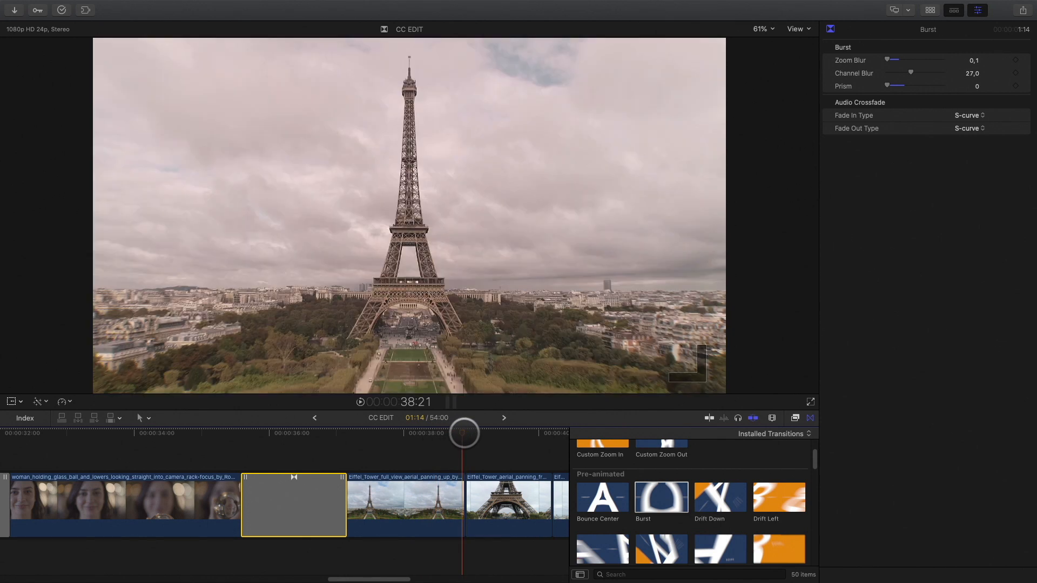
pyautogui.press('Right')
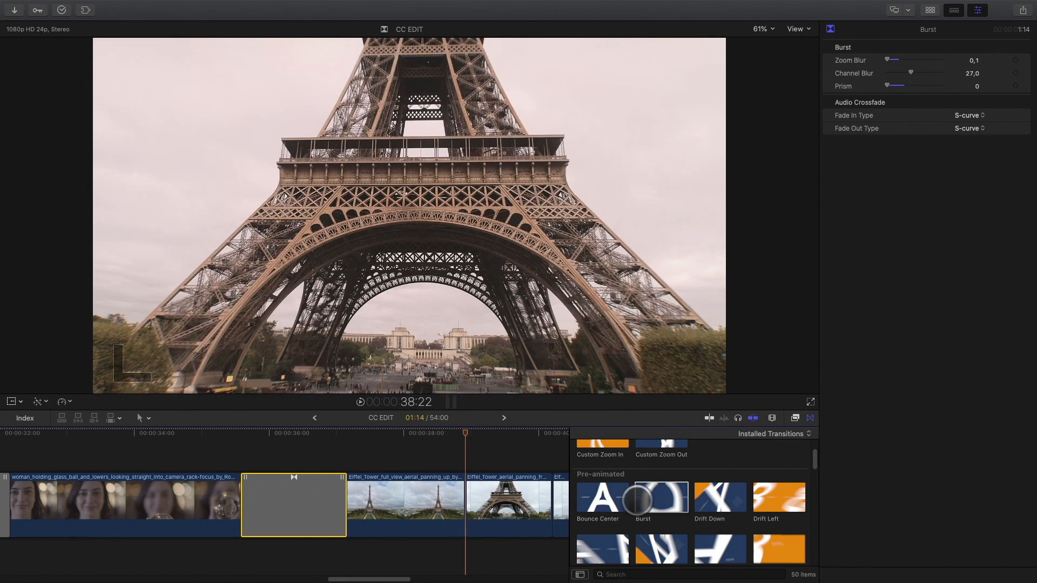
pyautogui.scroll(2, 637, 501)
pyautogui.click(580, 574)
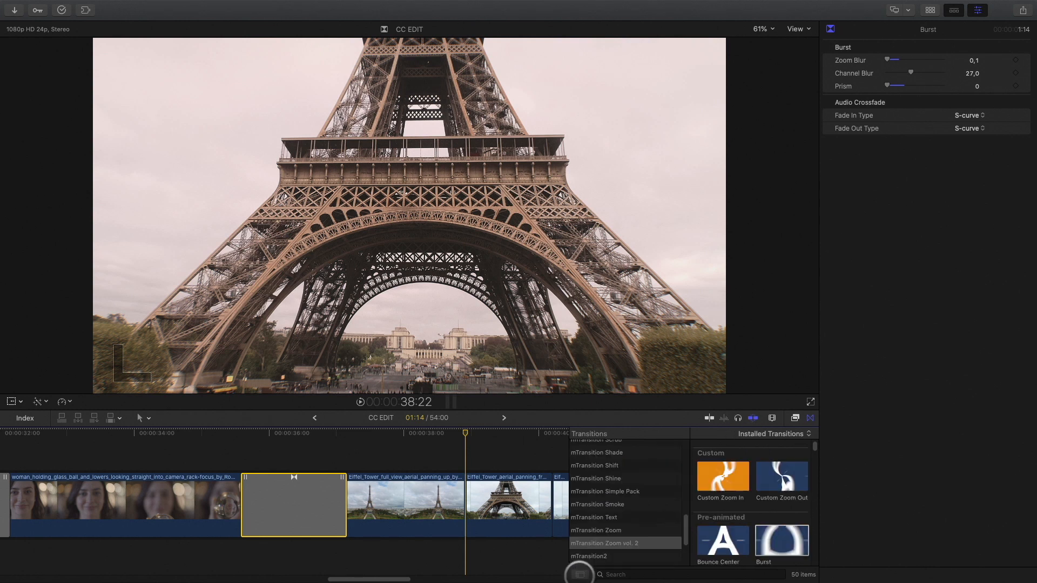
pyautogui.click(592, 529)
pyautogui.moveTo(675, 465); pyautogui.dragTo(439, 502)
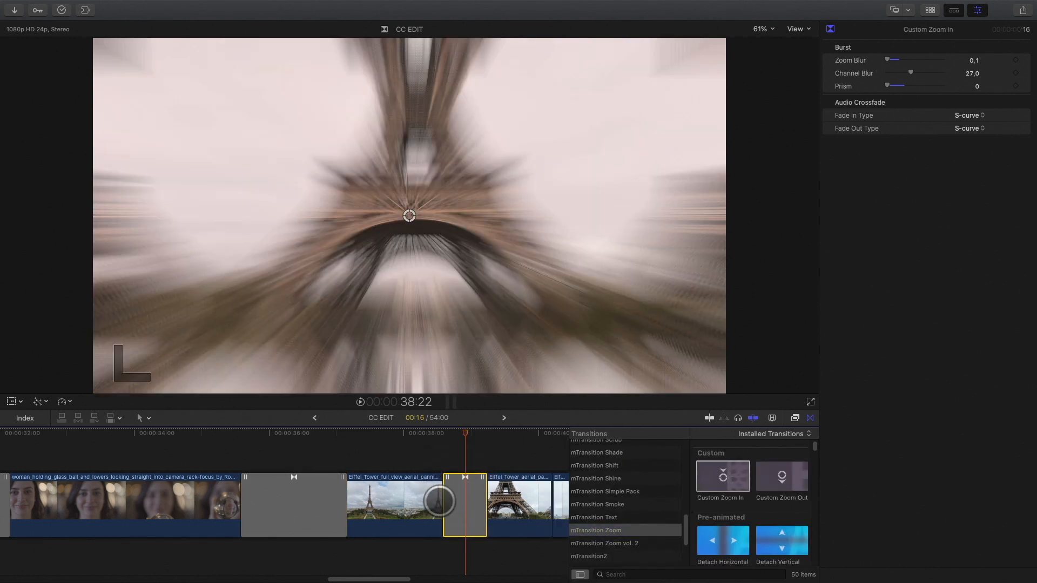
pyautogui.moveTo(409, 216); pyautogui.dragTo(421, 362)
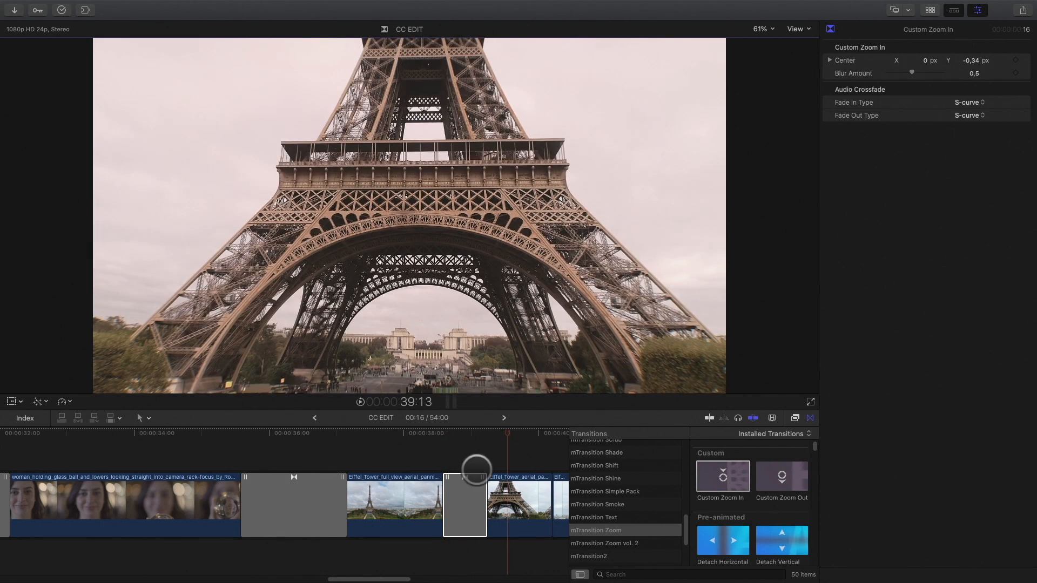
# Step: Inspect the cut between the last two Eiffel Tower aerial clips in the precision editor, and close it again
pyautogui.hscroll(5, 463, 470)
pyautogui.click(253, 434)
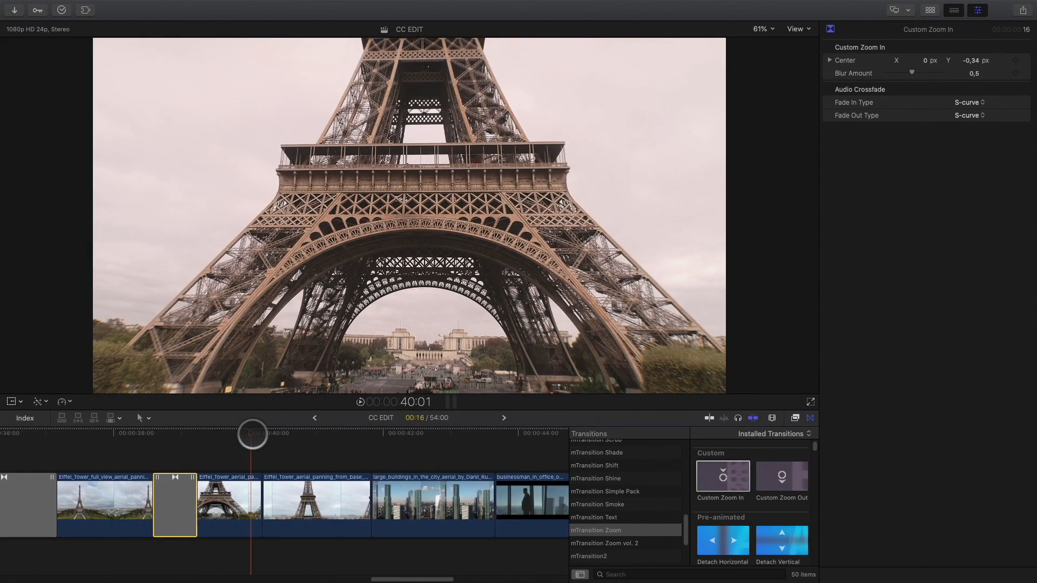
pyautogui.moveTo(253, 434)
pyautogui.mouseDown()
pyautogui.moveTo(232, 435)
pyautogui.moveTo(271, 440)
pyautogui.moveTo(267, 448)
pyautogui.mouseUp()
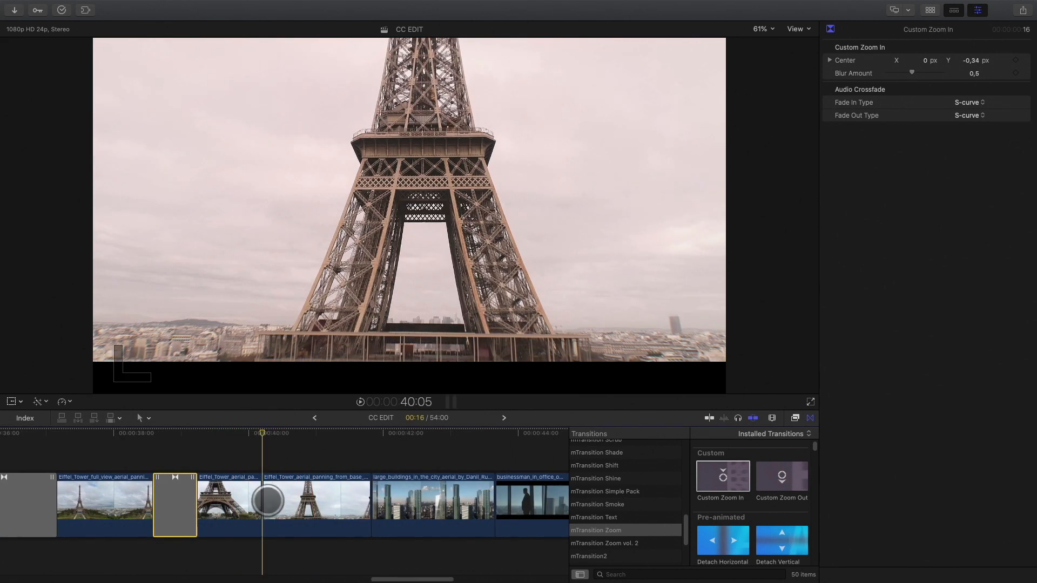
pyautogui.doubleClick(267, 499)
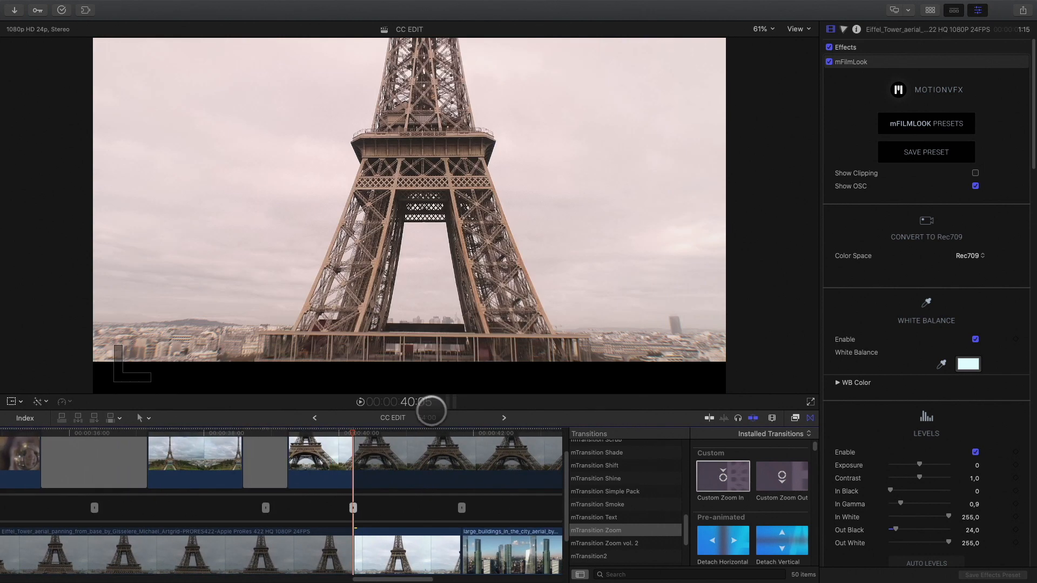
pyautogui.moveTo(431, 411); pyautogui.dragTo(428, 308)
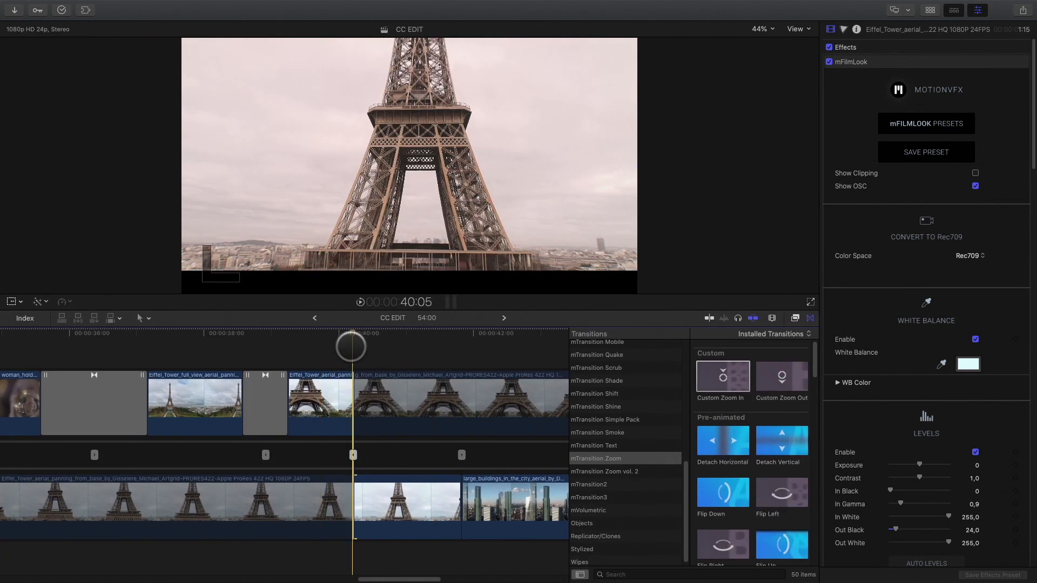
pyautogui.hscroll(3, 410, 423)
pyautogui.hscroll(-2, 414, 424)
pyautogui.doubleClick(303, 453)
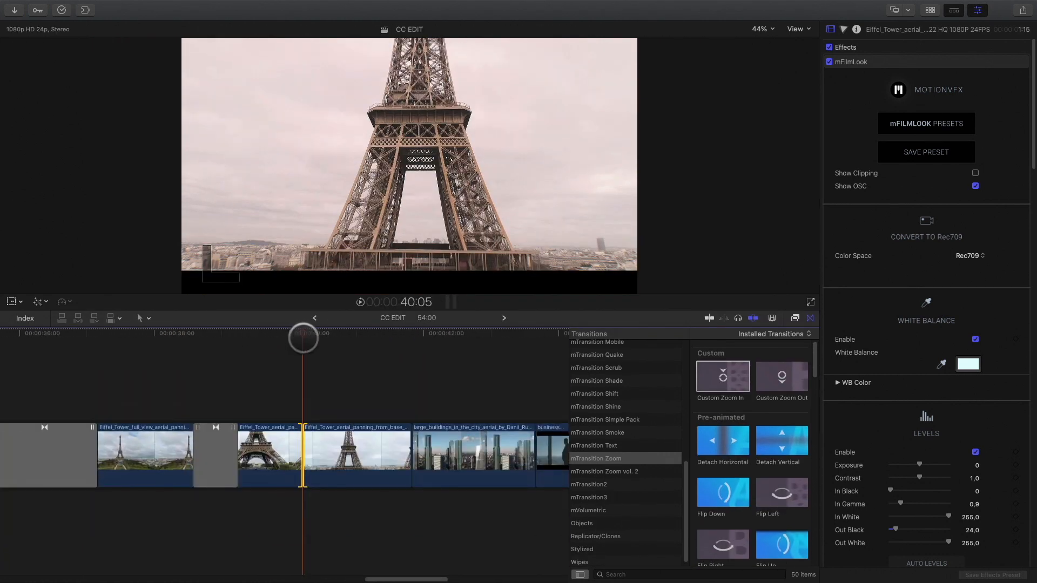
pyautogui.moveTo(357, 319); pyautogui.dragTo(365, 422)
# Step: Add the Slide Down transition from mTransition Zoom at the cut between the last two Eiffel Tower aerial clips
pyautogui.scroll(-10, 718, 533)
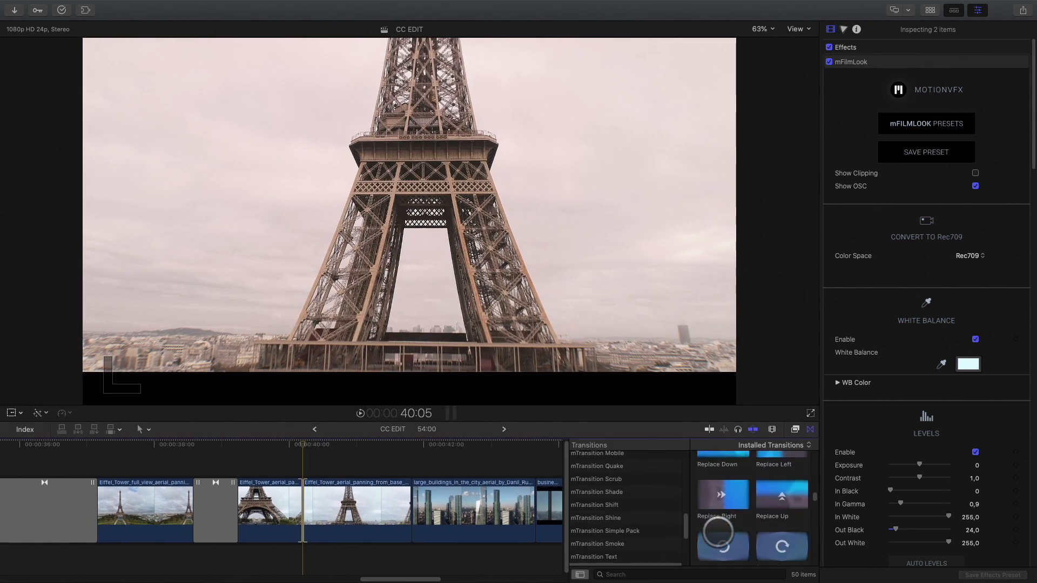
pyautogui.scroll(5, 718, 533)
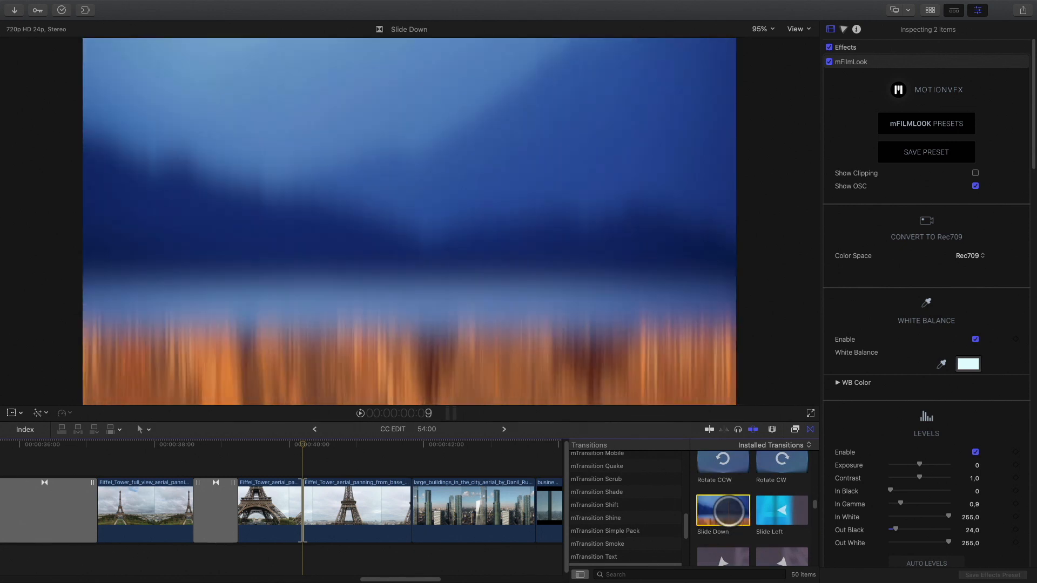
pyautogui.moveTo(728, 511); pyautogui.dragTo(302, 499)
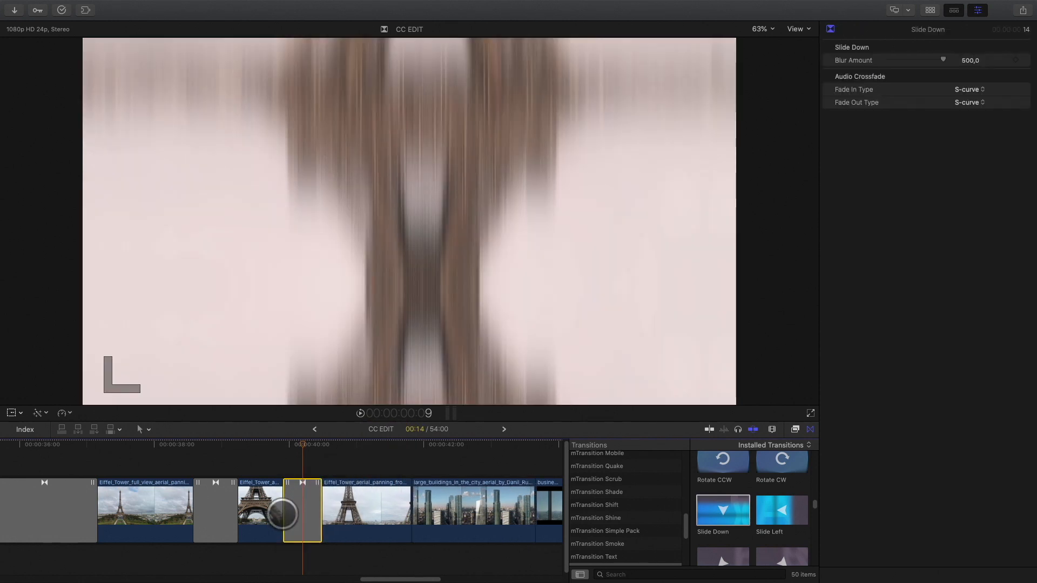
pyautogui.press('space')
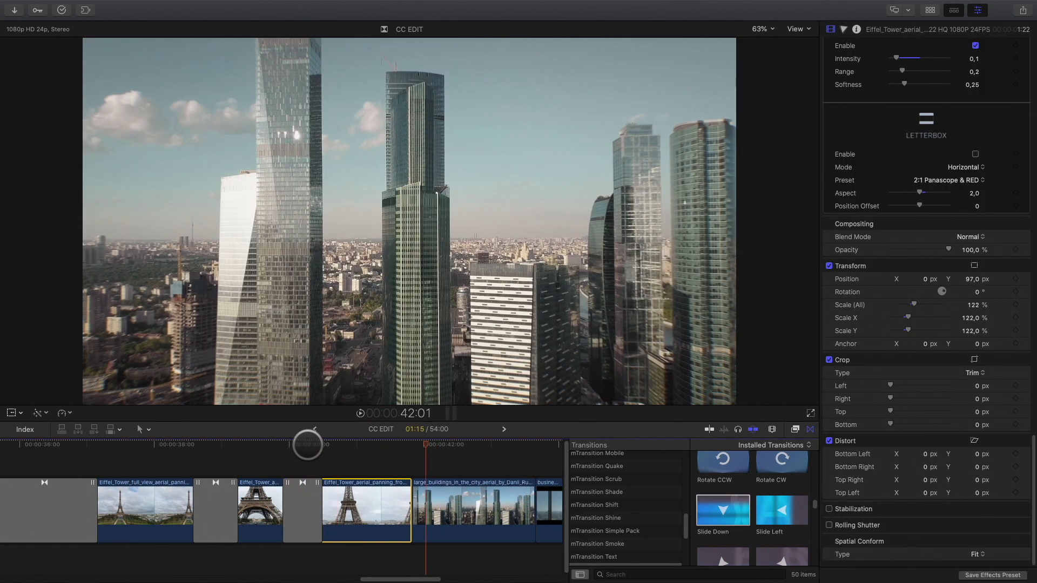
# Step: Play back the Slide Down transition between the last two Eiffel Tower clips
pyautogui.click(283, 445)
pyautogui.click(294, 493)
pyautogui.press('space')
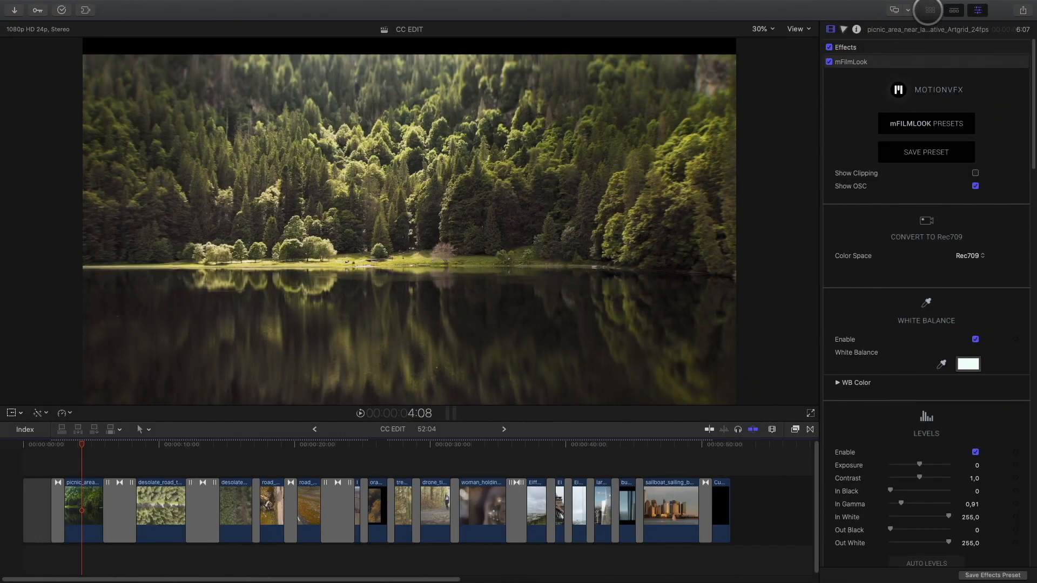
# Step: Show the mTitle Cinematic category among the installed titles, hide the inspector and adjust the browser width
pyautogui.click(928, 10)
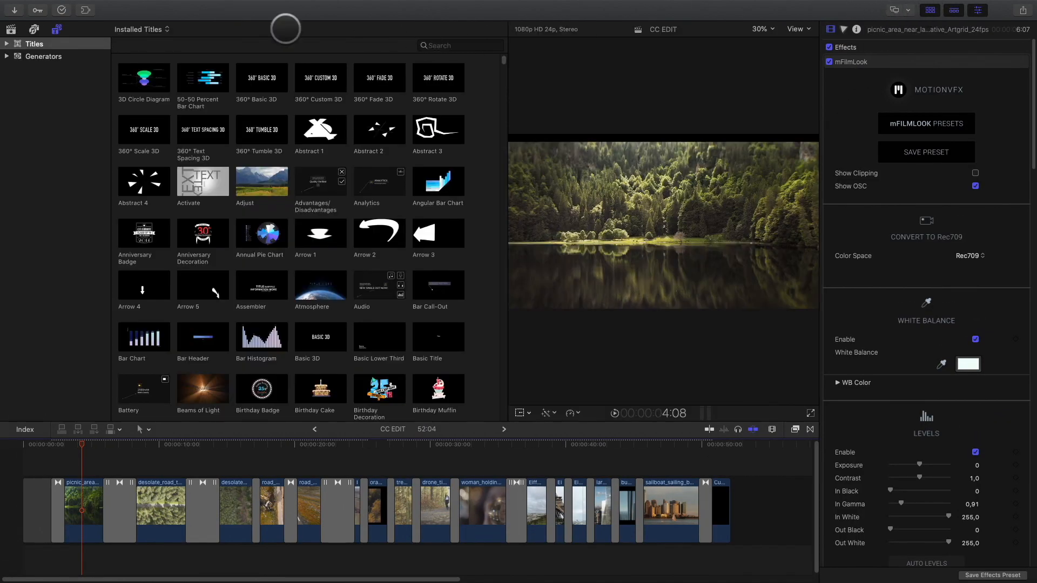
pyautogui.click(6, 44)
pyautogui.scroll(-10, 36, 208)
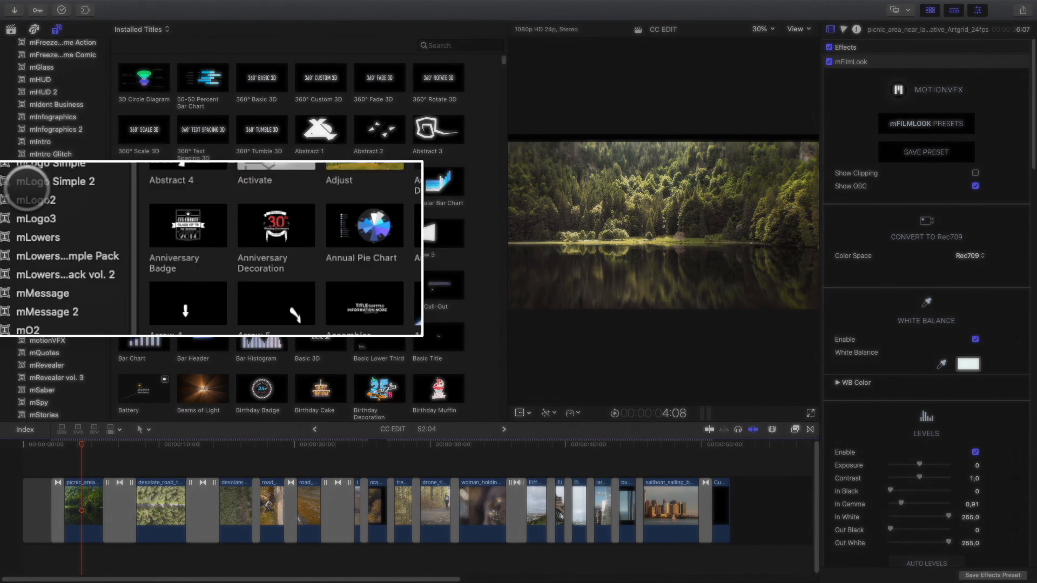
pyautogui.click(48, 250)
pyautogui.moveTo(507, 227); pyautogui.dragTo(315, 227)
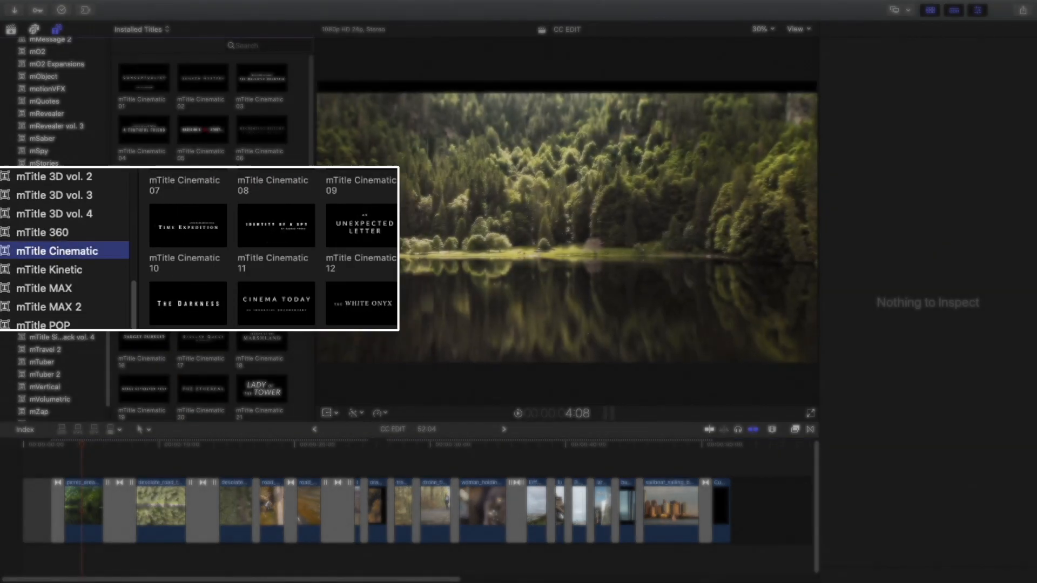
pyautogui.scroll(-10, 197, 274)
pyautogui.scroll(8, 197, 273)
pyautogui.click(978, 12)
pyautogui.moveTo(399, 255); pyautogui.dragTo(364, 258)
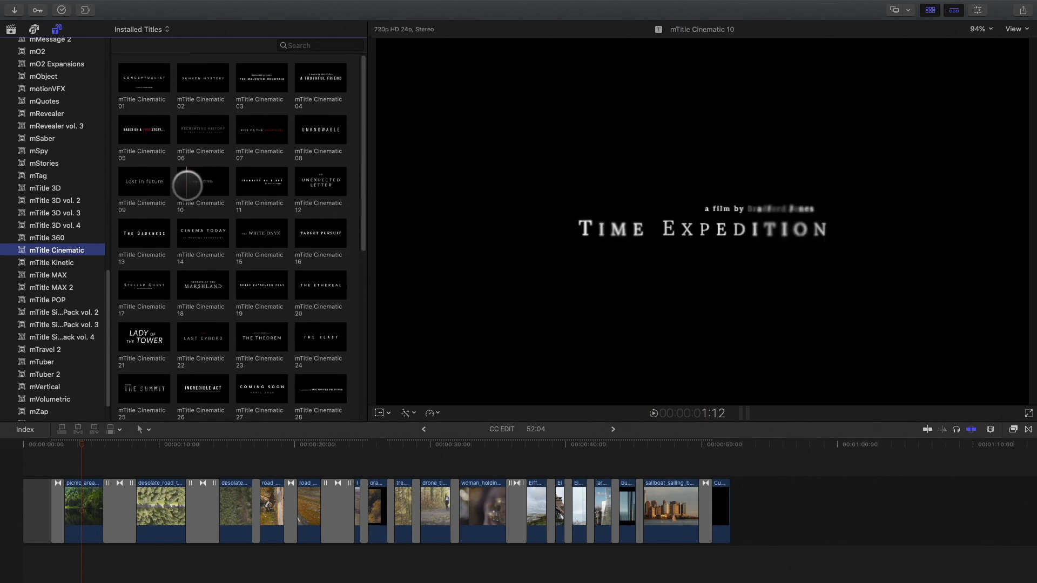
# Step: Preview the mTitle Cinematic titles and place mTitle Cinematic 02 above the picnic area lake clip
pyautogui.scroll(-2, 205, 187)
pyautogui.scroll(-1, 205, 187)
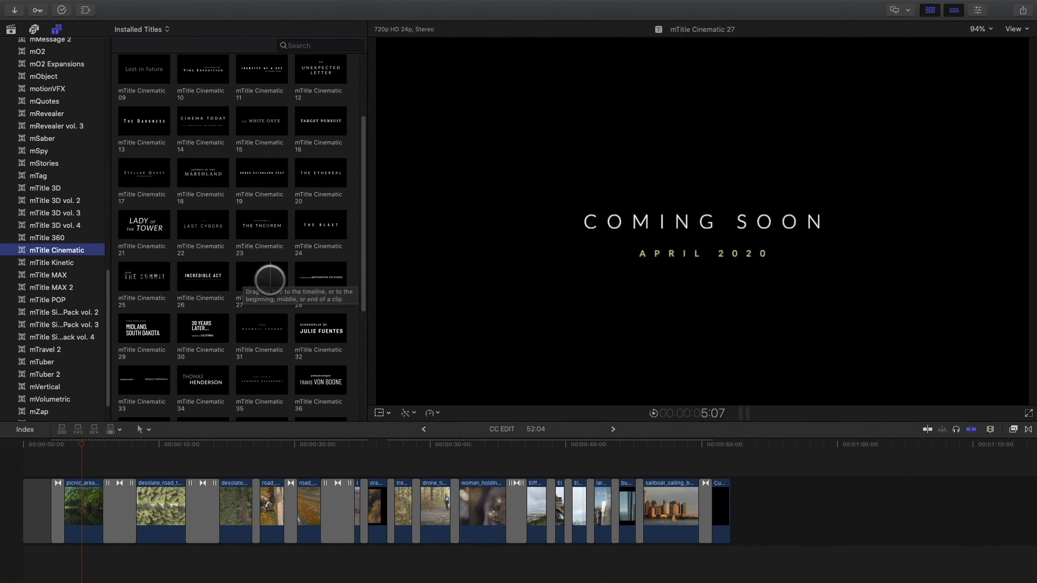
pyautogui.scroll(-3, 270, 280)
pyautogui.scroll(-2, 321, 313)
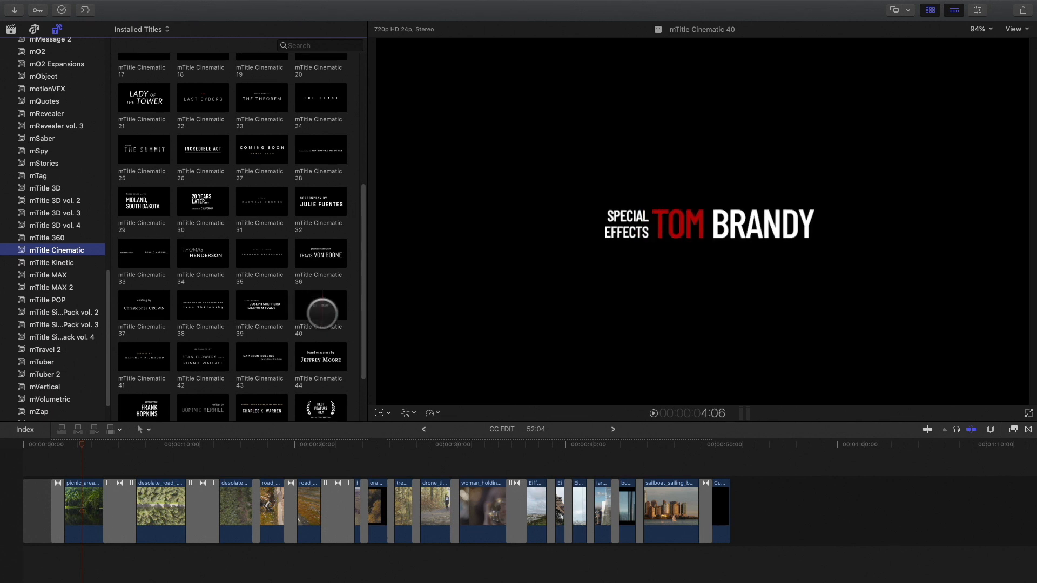
pyautogui.scroll(8, 322, 341)
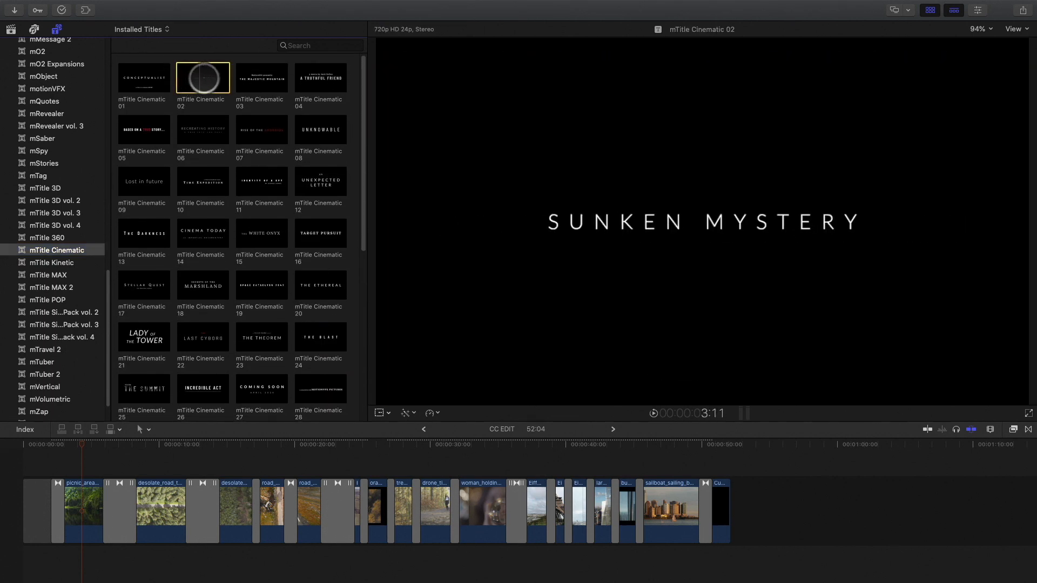
pyautogui.moveTo(204, 78); pyautogui.dragTo(227, 159)
pyautogui.moveTo(119, 418); pyautogui.dragTo(63, 469)
# Step: Trim the end of the mTitle Cinematic 02 title to a length of 3:12, and hide the browser
pyautogui.press('super+equal')
pyautogui.hscroll(-3, 62, 471)
pyautogui.moveTo(261, 444); pyautogui.dragTo(353, 458)
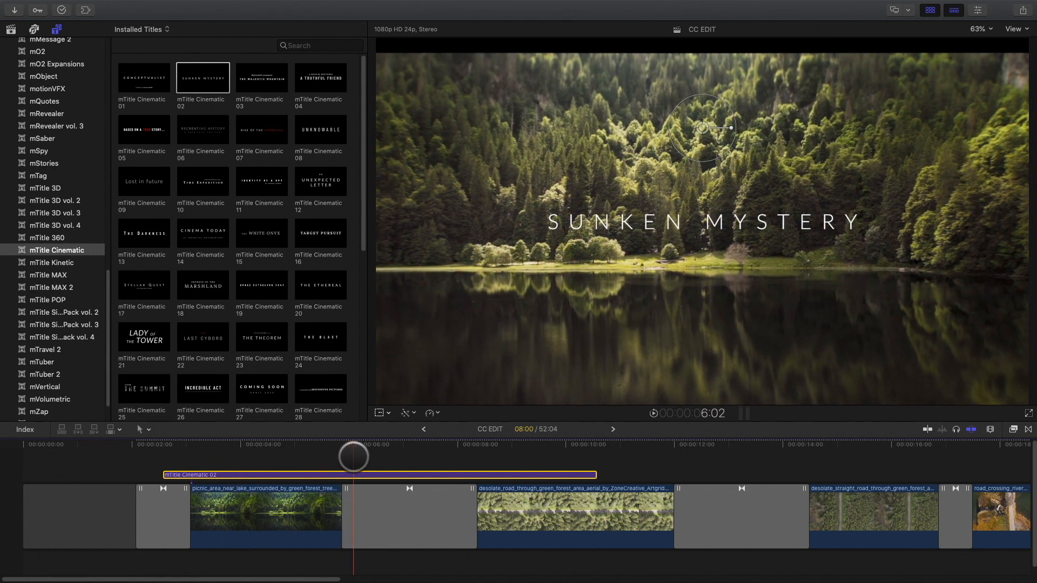
pyautogui.moveTo(594, 474); pyautogui.dragTo(243, 443)
pyautogui.click(369, 446)
pyautogui.click(930, 9)
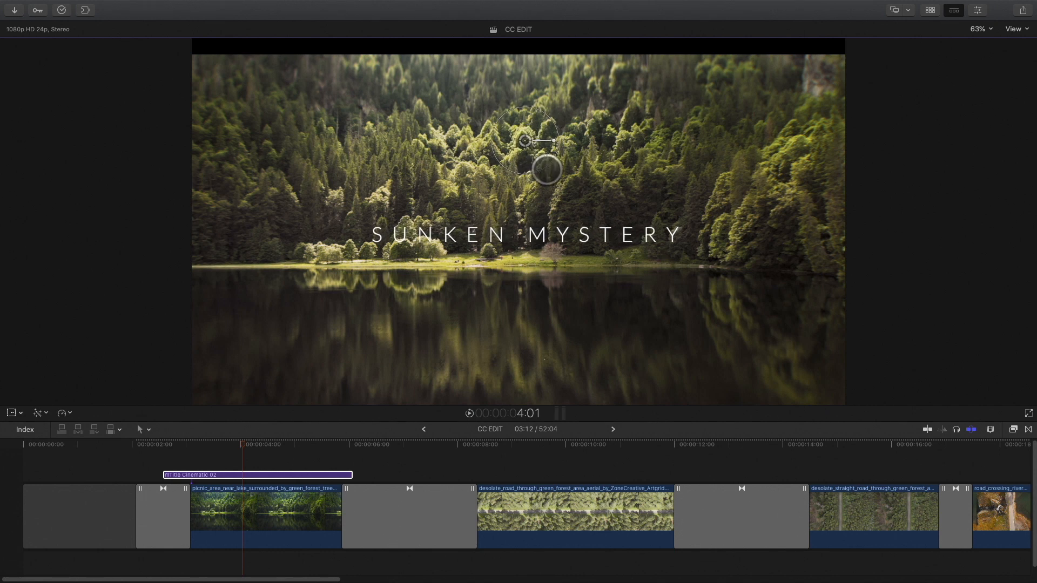
# Step: Try to enlarge and rotate the SUNKEN MYSTERY title with its on-screen control, and undo the changes
pyautogui.moveTo(555, 142); pyautogui.dragTo(617, 142)
pyautogui.press('super+z')
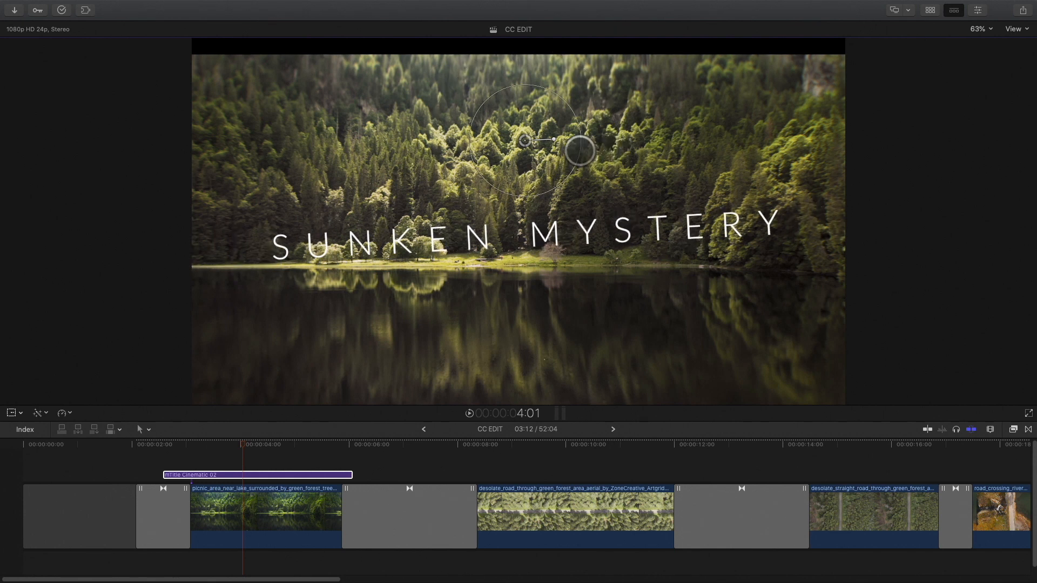
pyautogui.press('super+z')
# Step: Replace the SUNKEN MYSTERY title text with DRONES DREAMS
pyautogui.doubleClick(479, 234)
pyautogui.write('DRONES')
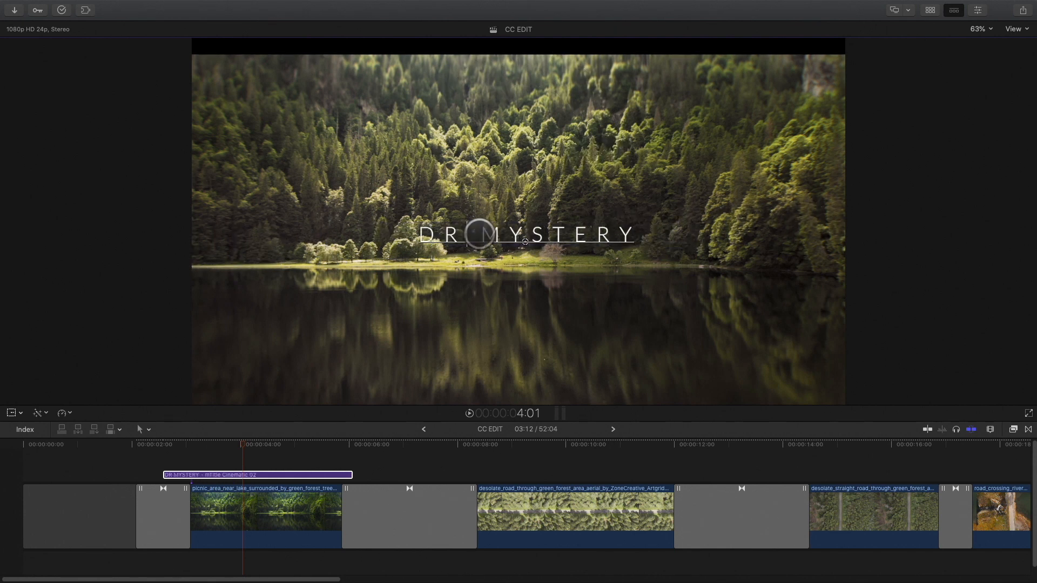
pyautogui.press('BackSpace')
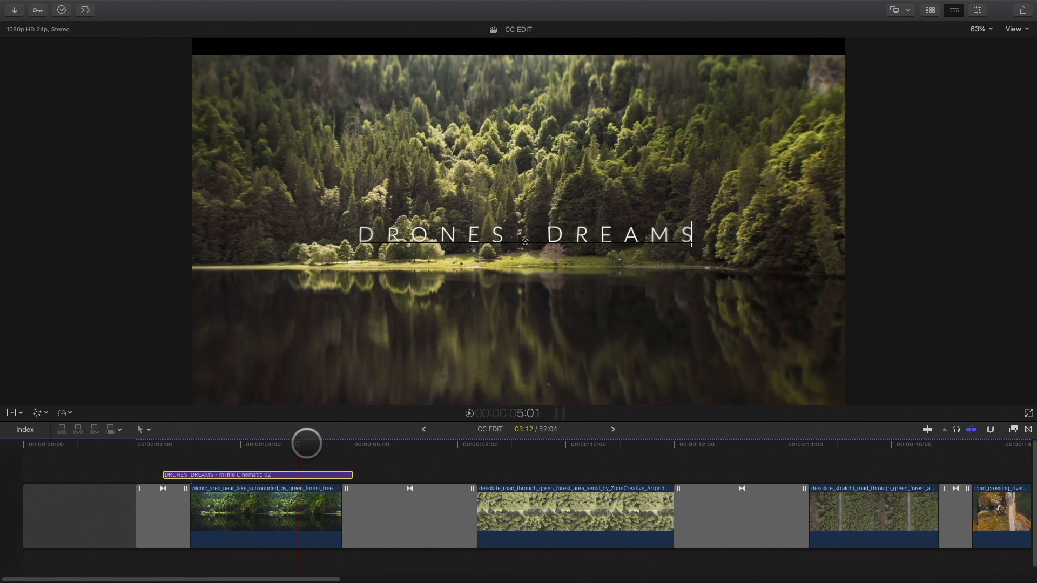
# Step: Show the DRONES DREAMS title's published parameters and set Animation In Speed to 10,54
pyautogui.click(253, 445)
pyautogui.click(979, 10)
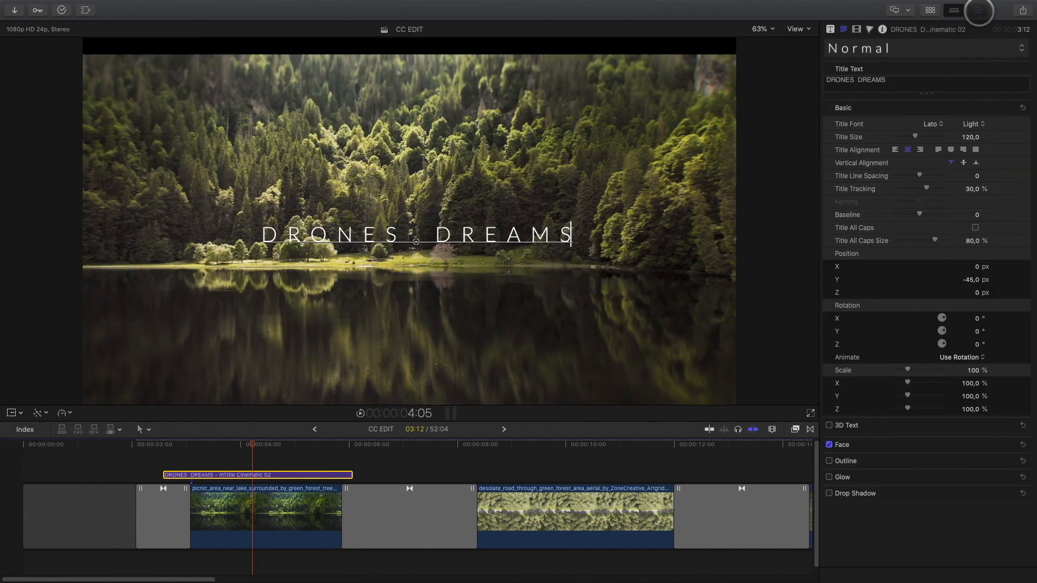
pyautogui.click(830, 30)
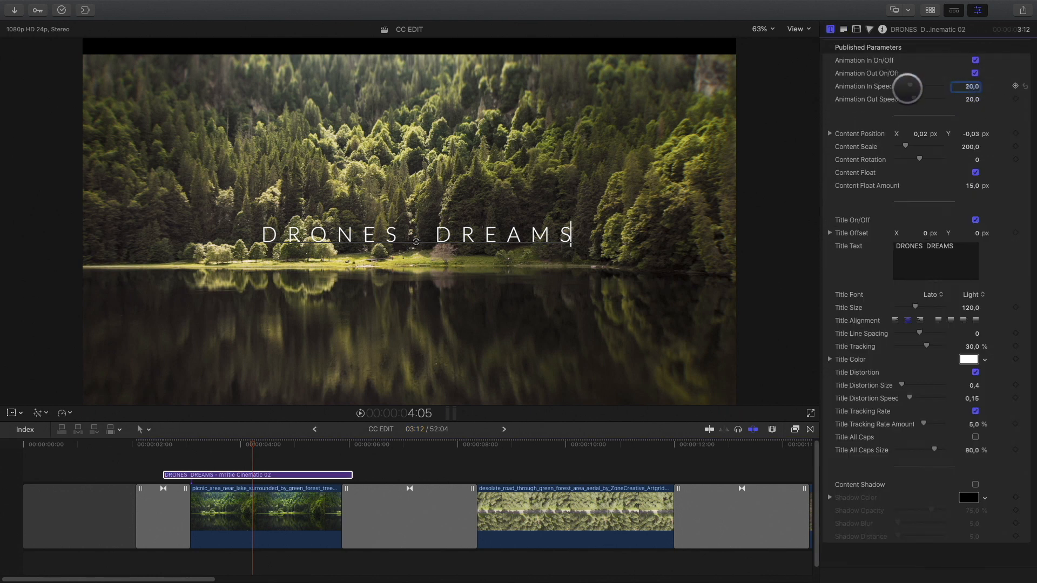
pyautogui.moveTo(911, 86); pyautogui.dragTo(907, 85)
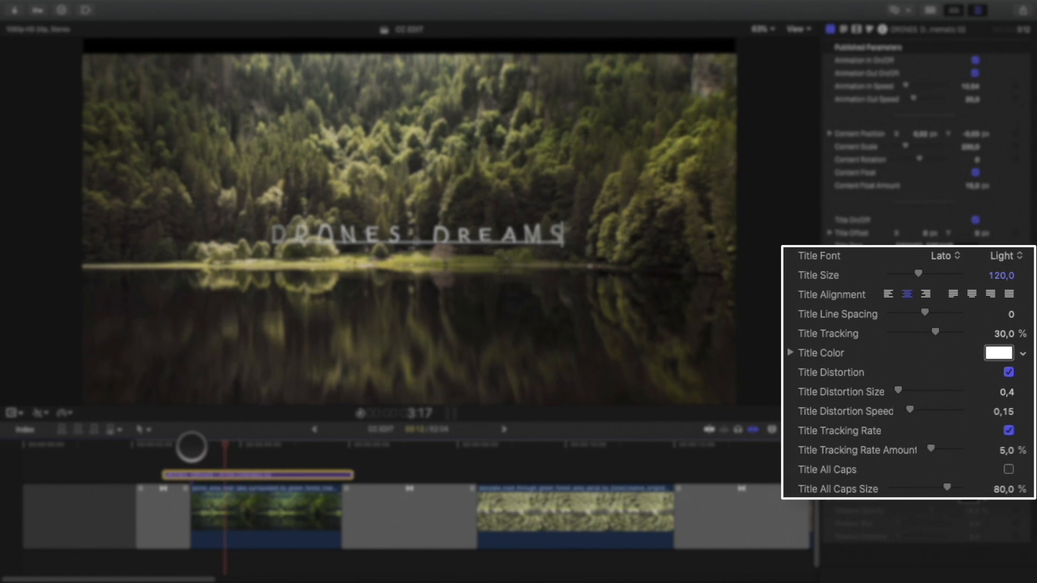
# Step: Place mTitle Cinematic 20 from the title browser above the first desolate road aerial clip
pyautogui.moveTo(324, 451); pyautogui.dragTo(577, 481)
pyautogui.click(930, 9)
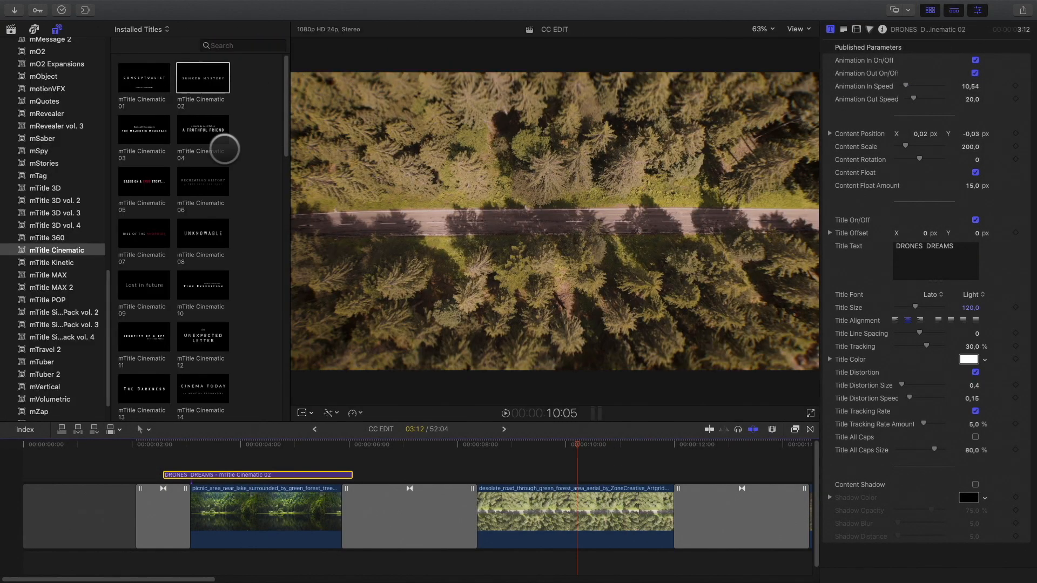
pyautogui.scroll(-5, 216, 238)
pyautogui.click(199, 232)
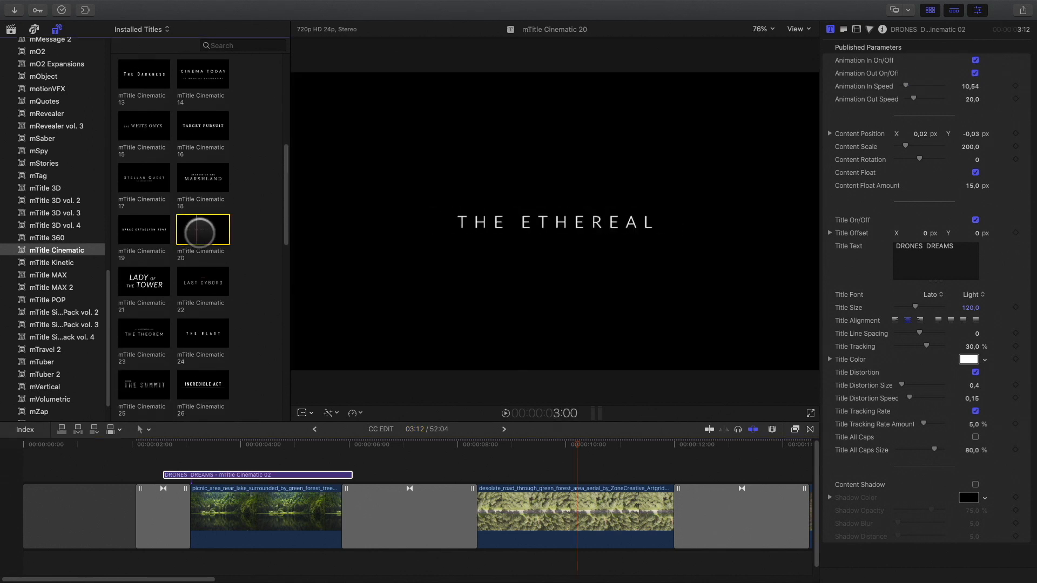
pyautogui.moveTo(469, 419); pyautogui.dragTo(524, 475)
# Step: Trim the mTitle Cinematic 20 title to 2:19 so it ends with the desolate road clip, with the browser hidden
pyautogui.hscroll(5, 524, 487)
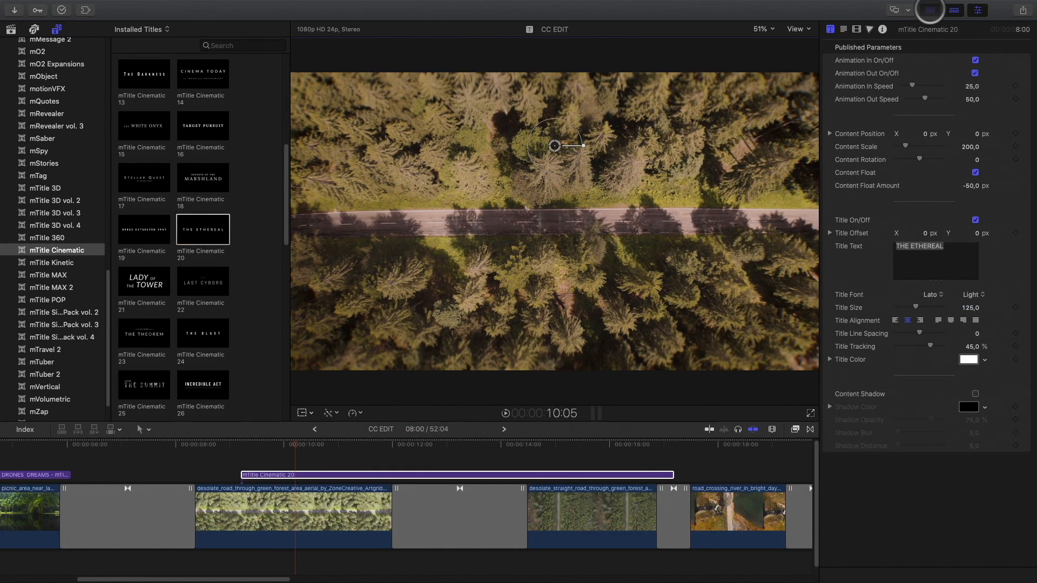
pyautogui.click(930, 9)
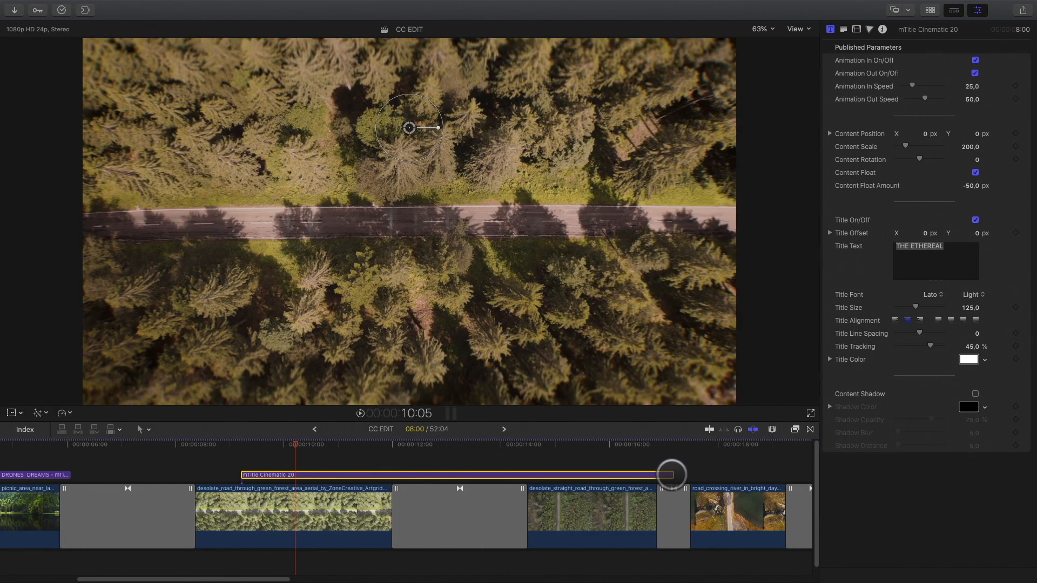
pyautogui.moveTo(672, 474); pyautogui.dragTo(391, 474)
pyautogui.click(316, 476)
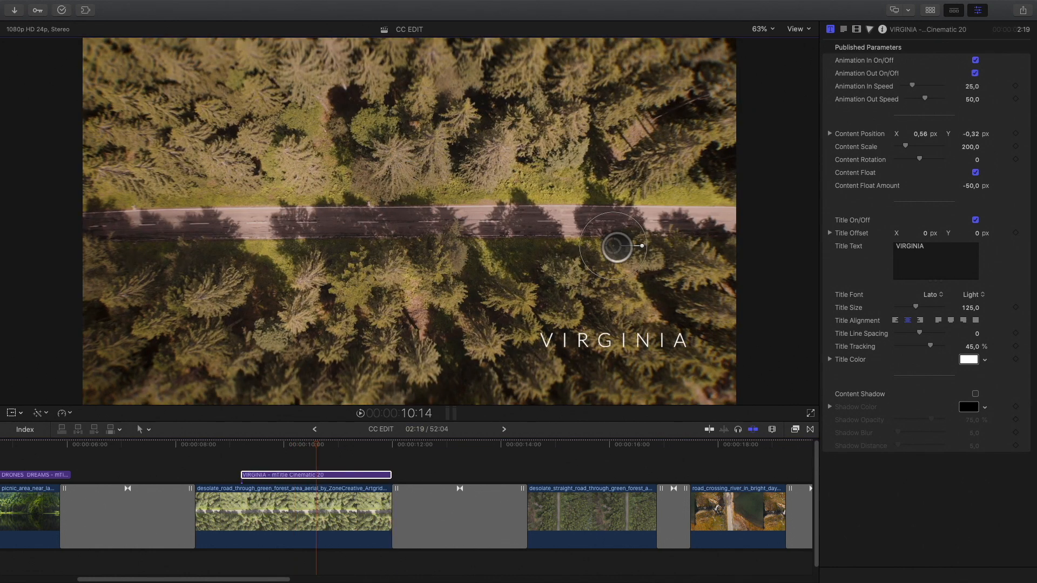
# Step: Shift the VIRGINIA title earlier over the first desolate road clip and extend its start to a 3:04 duration
pyautogui.moveTo(219, 446); pyautogui.dragTo(195, 446)
pyautogui.moveTo(287, 475)
pyautogui.mouseDown()
pyautogui.moveTo(259, 474)
pyautogui.moveTo(272, 475)
pyautogui.mouseUp()
pyautogui.moveTo(226, 475); pyautogui.dragTo(208, 478)
pyautogui.press('space')
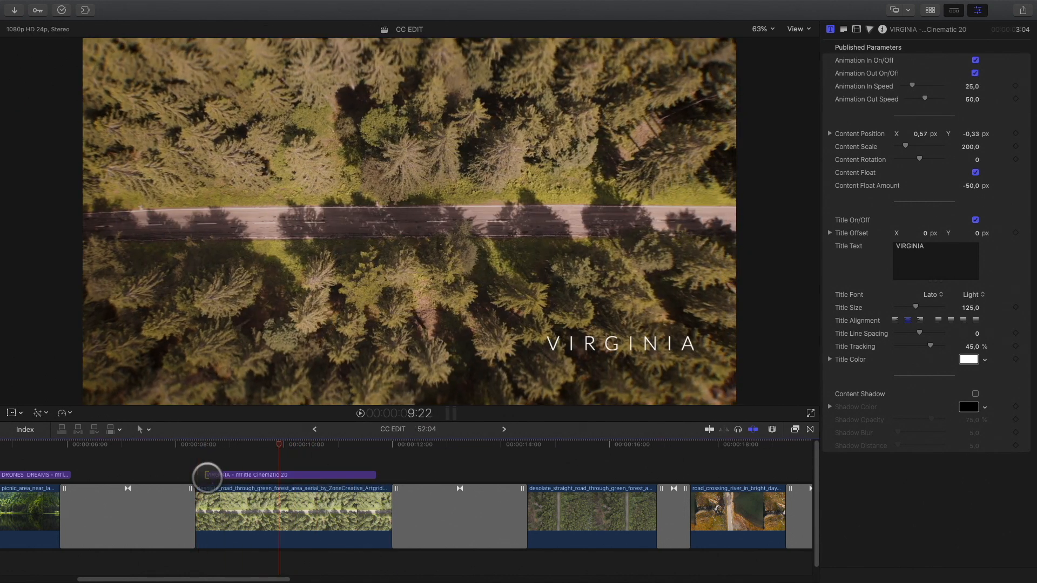
pyautogui.press('space')
# Step: Copy the VIRGINIA title above the road_crossing_hills clip and trim the copy to 1:18 to match that clip
pyautogui.hscroll(3, 225, 467)
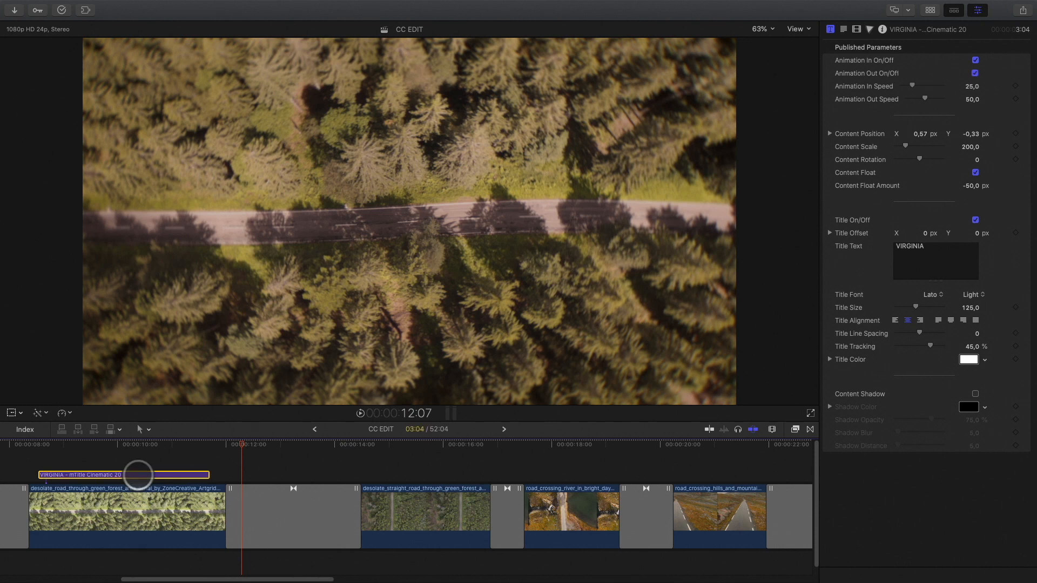
pyautogui.moveTo(138, 475); pyautogui.dragTo(604, 468)
pyautogui.moveTo(671, 475); pyautogui.dragTo(618, 476)
pyautogui.moveTo(503, 475); pyautogui.dragTo(524, 475)
pyautogui.click(573, 444)
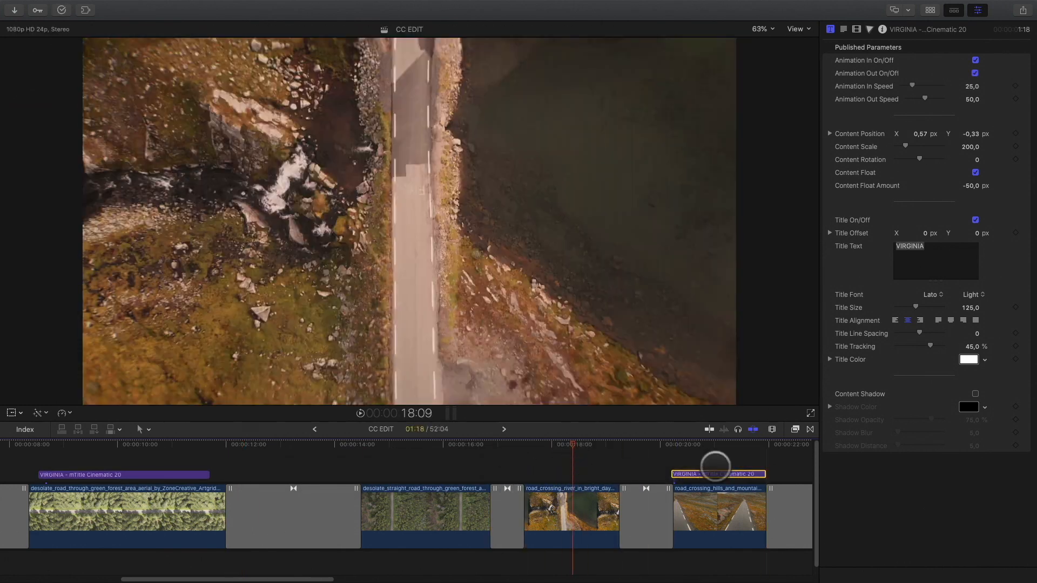
# Step: Replace the text of the title over the road_crossing_hills clip with ICELAND
pyautogui.hscroll(5, 715, 466)
pyautogui.click(427, 444)
pyautogui.doubleClick(599, 344)
pyautogui.write('ICELAND')
# Step: Copy the ICELAND title above the Eiffel Tower full view clip, starting slightly before the clip
pyautogui.hscroll(7, 407, 465)
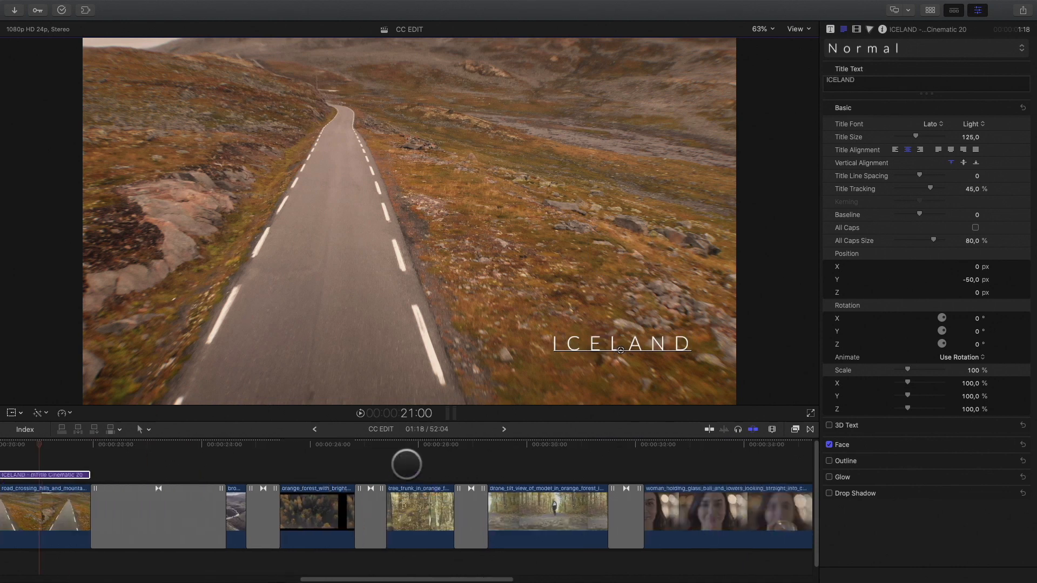
pyautogui.hscroll(-4, 407, 465)
pyautogui.moveTo(237, 475); pyautogui.dragTo(630, 468)
pyautogui.hscroll(9, 630, 468)
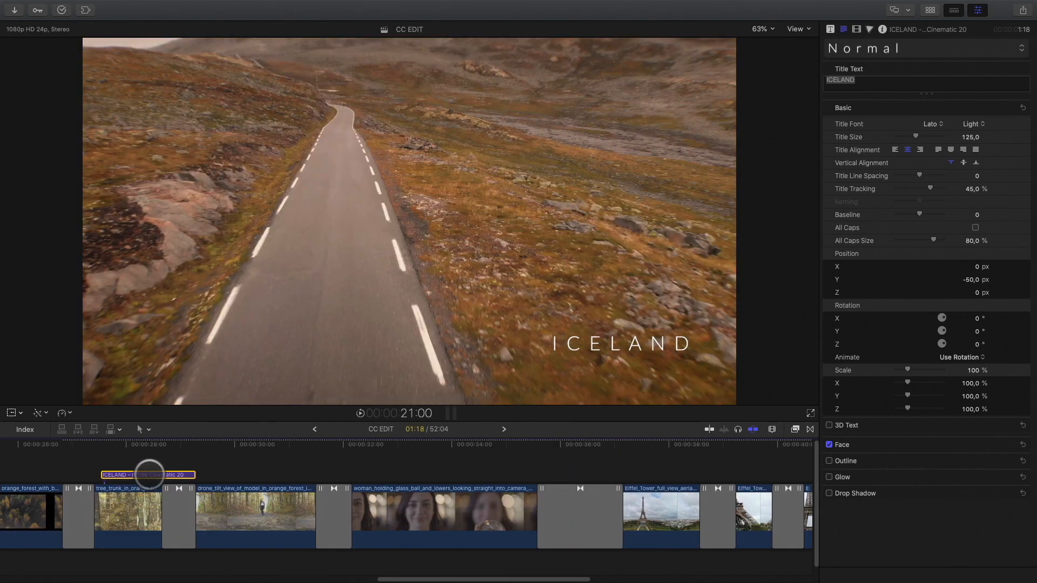
pyautogui.moveTo(150, 475); pyautogui.dragTo(654, 475)
pyautogui.hscroll(5, 139, 475)
pyautogui.moveTo(423, 474); pyautogui.dragTo(433, 474)
pyautogui.click(436, 446)
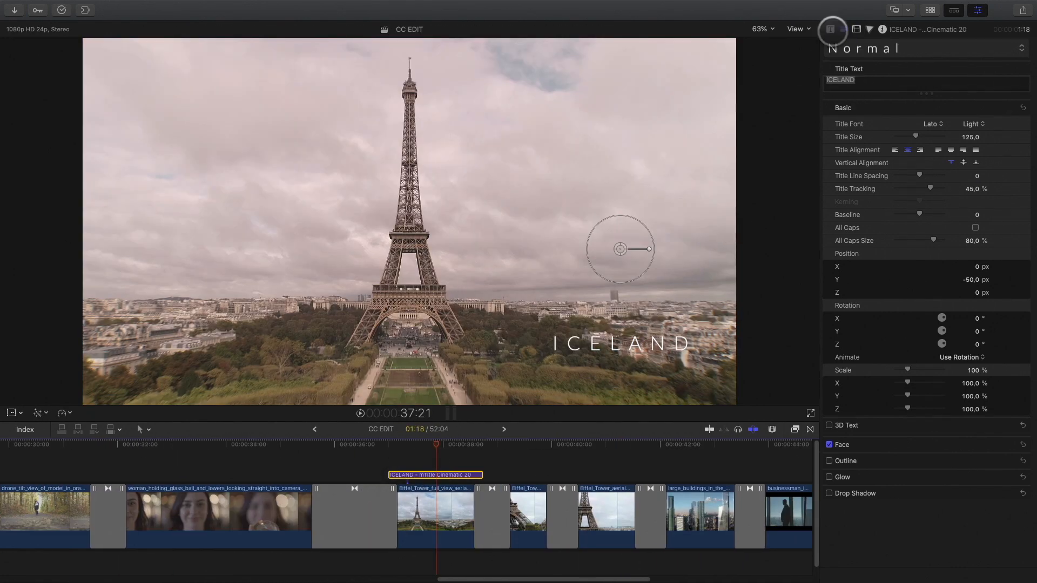
# Step: Replace the text of the title over the Eiffel Tower clip with PARIS in its published parameters
pyautogui.click(831, 29)
pyautogui.doubleClick(921, 246)
pyautogui.write('PARIS')
pyautogui.moveTo(378, 449); pyautogui.dragTo(284, 460)
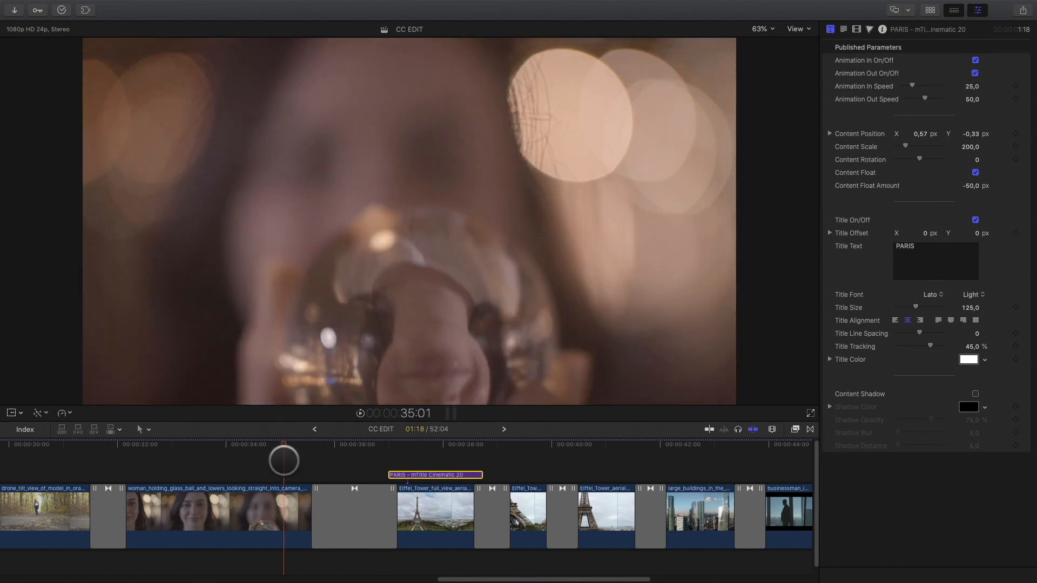
# Step: Combine all clips, transitions and titles of the timeline into a compound clip named EDIT END in the Media event
pyautogui.hotkey('shift', 'z')
pyautogui.moveTo(498, 444); pyautogui.dragTo(139, 452)
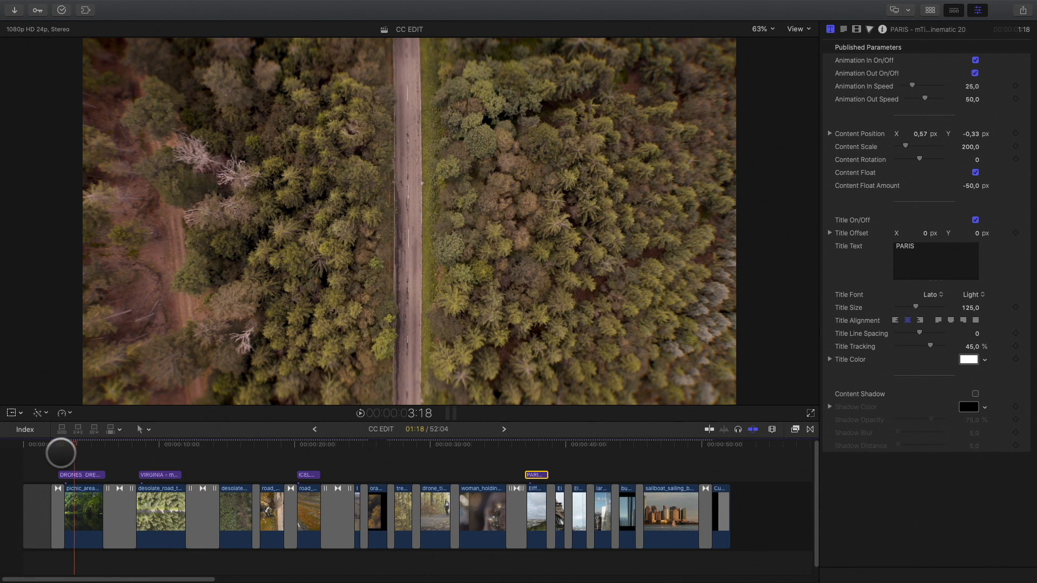
pyautogui.moveTo(60, 453); pyautogui.dragTo(2, 453)
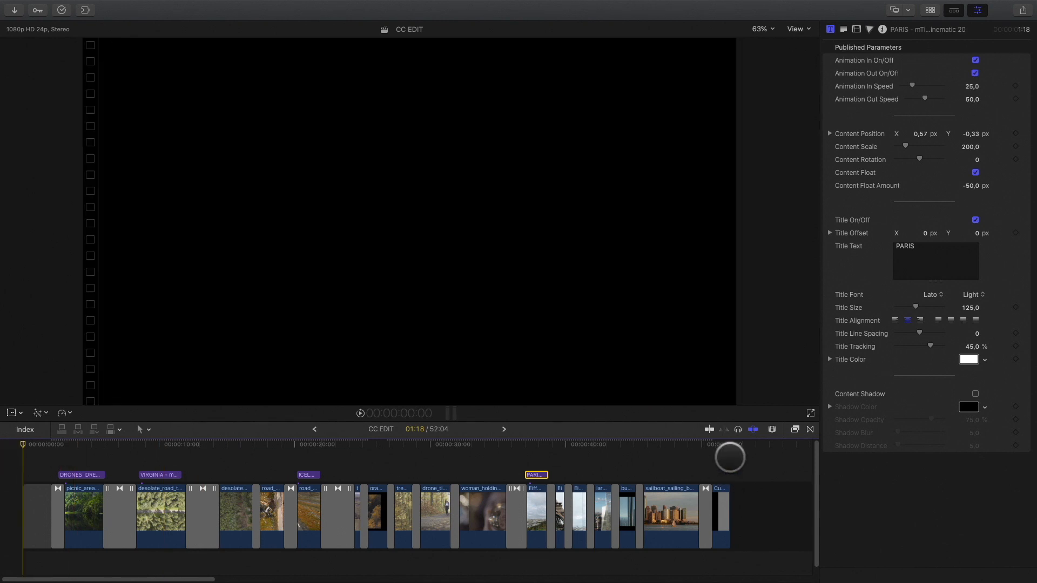
pyautogui.moveTo(730, 458); pyautogui.dragTo(52, 550)
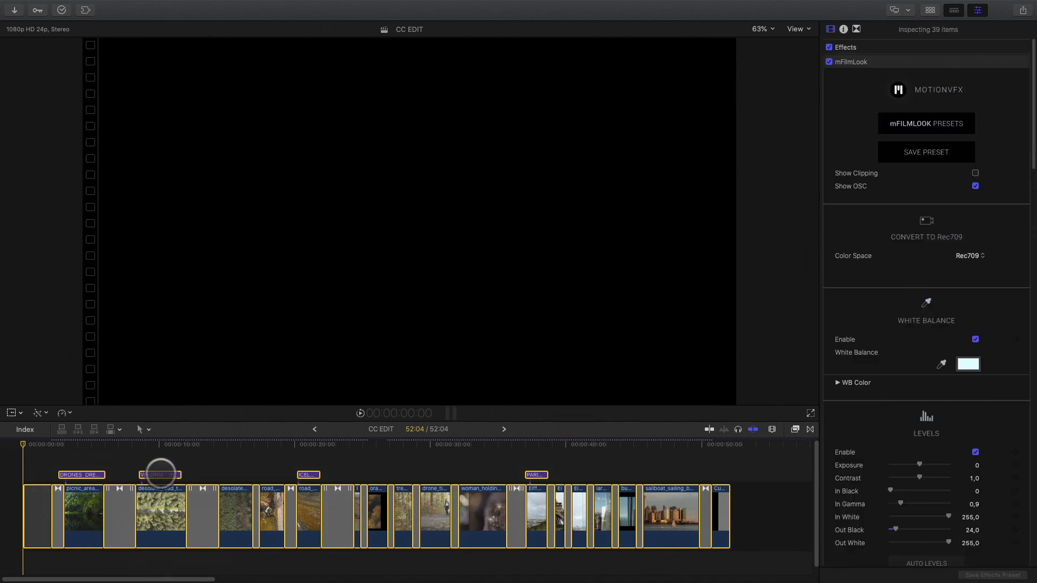
pyautogui.rightClick(157, 486)
pyautogui.click(206, 409)
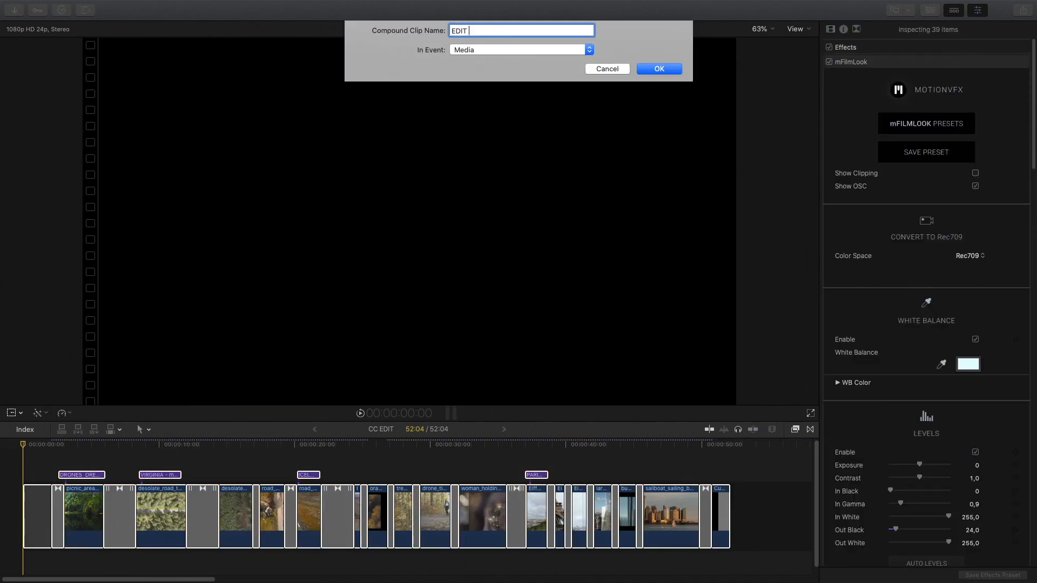
pyautogui.press('Return')
# Step: Apply the mFilmLook effect to the EDIT END compound clip, with the effects browser hidden at the end
pyautogui.moveTo(231, 451); pyautogui.dragTo(281, 446)
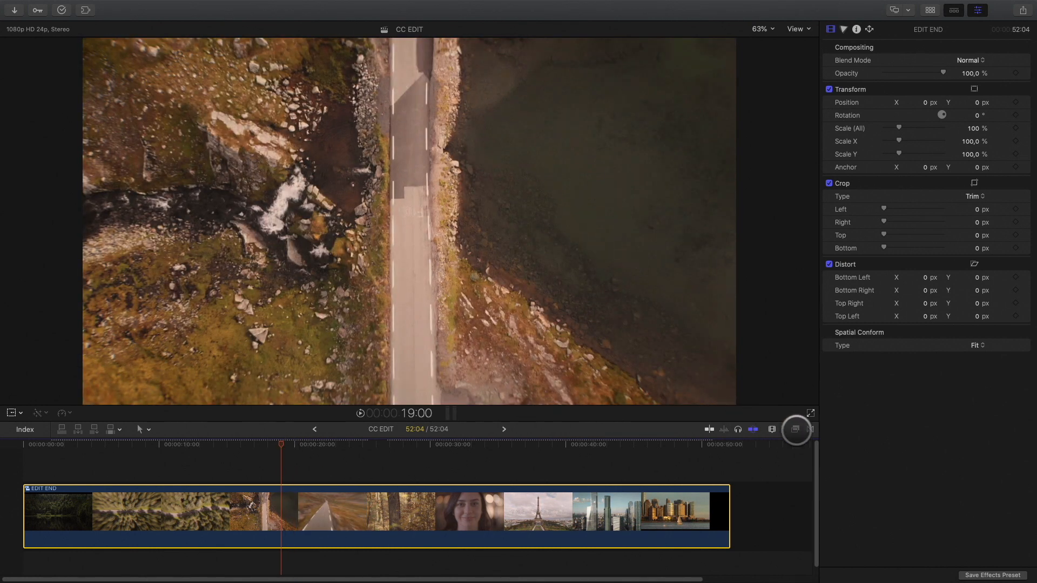
pyautogui.click(795, 429)
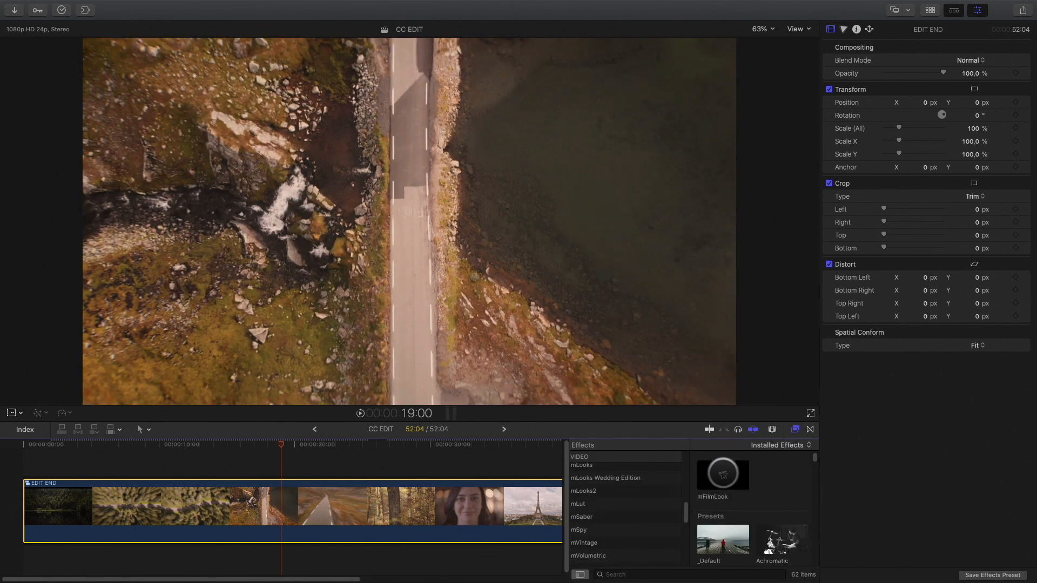
pyautogui.moveTo(723, 475); pyautogui.dragTo(535, 490)
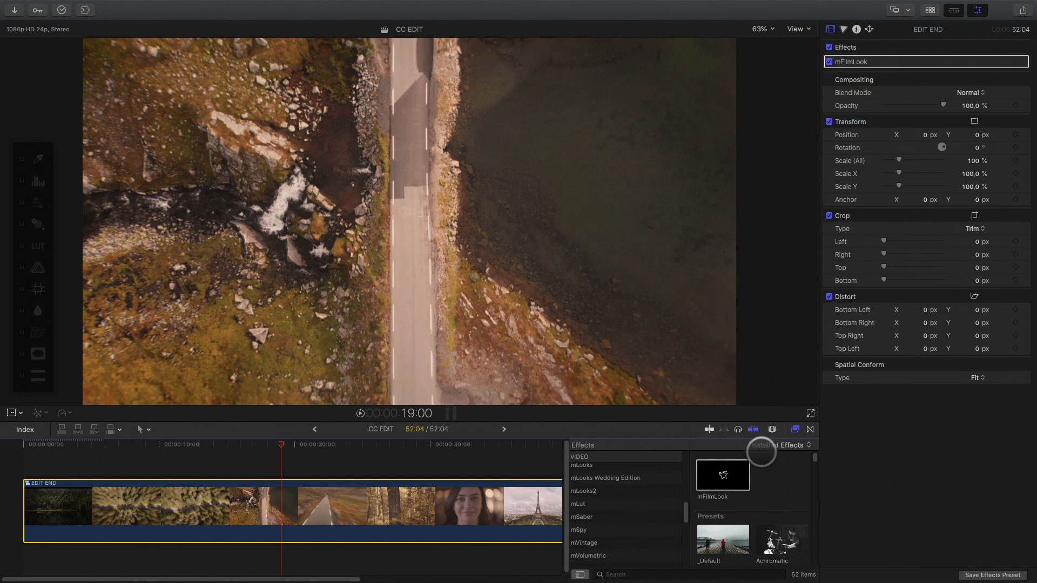
pyautogui.click(796, 429)
# Step: Move the mFilmLook on-screen palette over the picture, enable Letterbox and set its aspect to 2.21:1 Super Panavision 70
pyautogui.moveTo(46, 163); pyautogui.dragTo(141, 108)
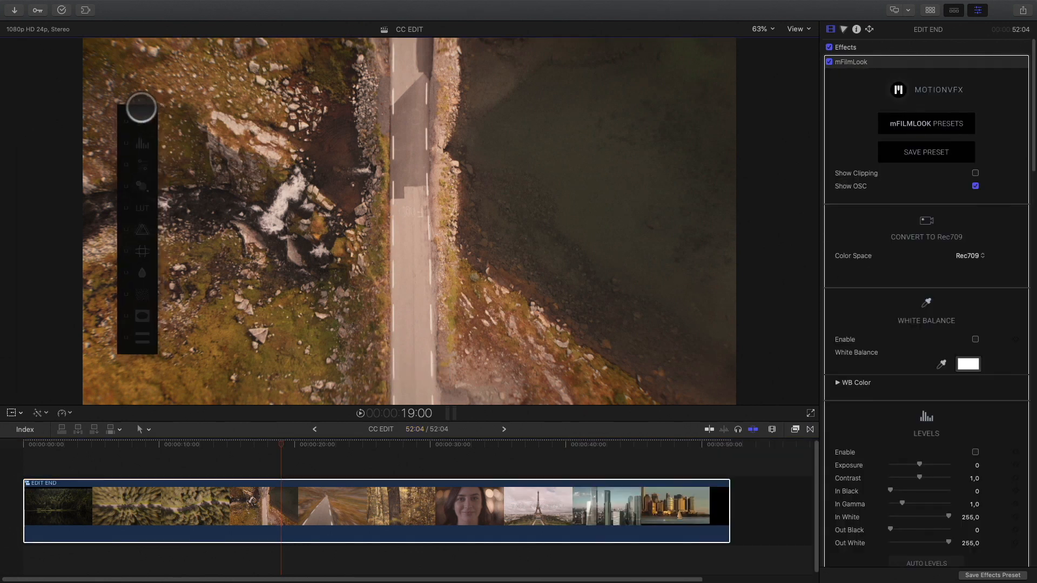
pyautogui.click(140, 338)
pyautogui.moveTo(279, 444); pyautogui.dragTo(168, 451)
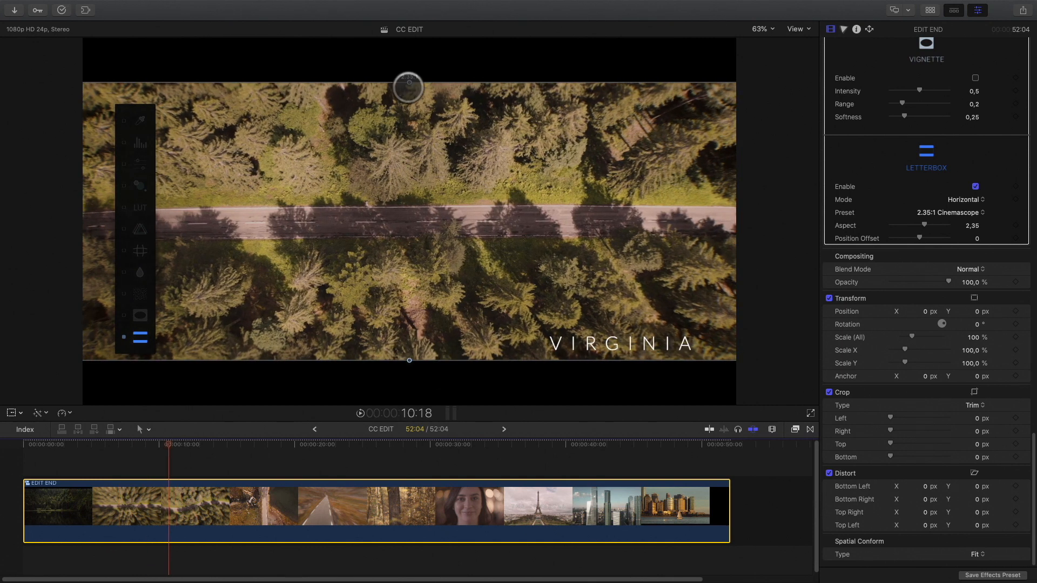
pyautogui.click(409, 82)
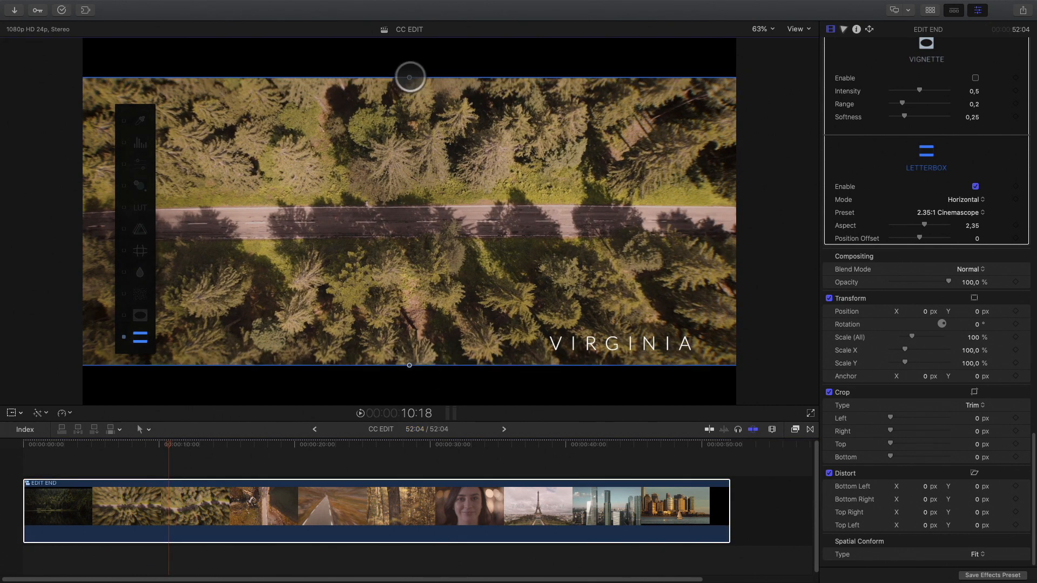
pyautogui.moveTo(168, 446); pyautogui.dragTo(547, 460)
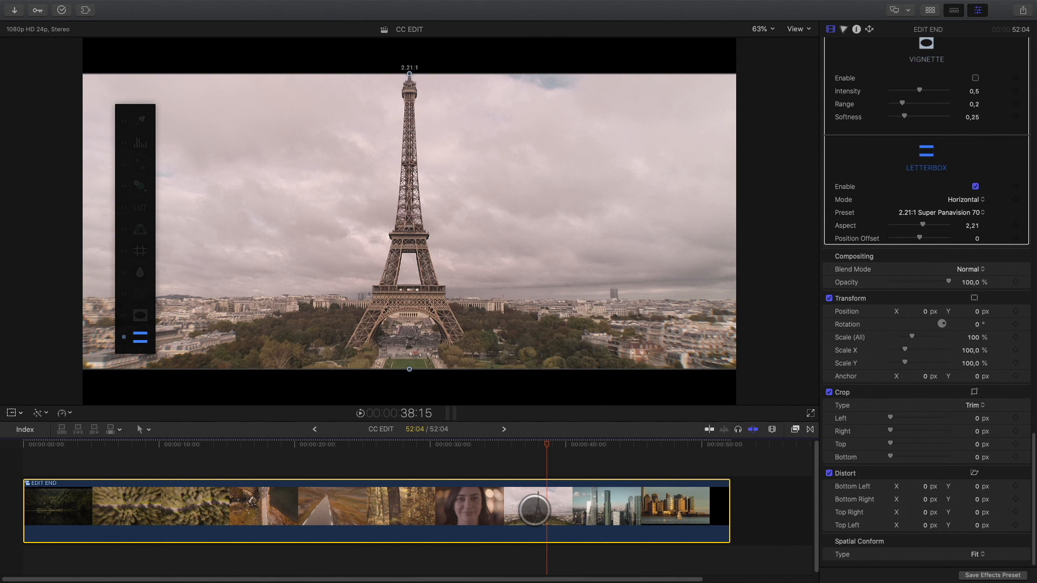
# Step: Open the EDIT END compound clip and inspect the mFilmLook effect on its Eiffel Tower full view clip
pyautogui.doubleClick(529, 510)
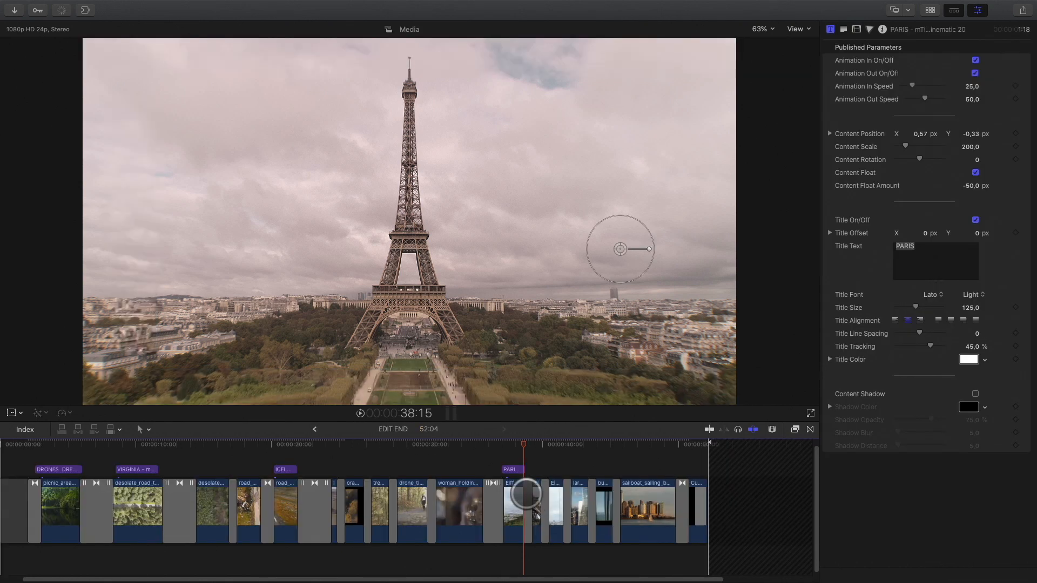
pyautogui.moveTo(523, 444); pyautogui.dragTo(515, 445)
pyautogui.click(514, 505)
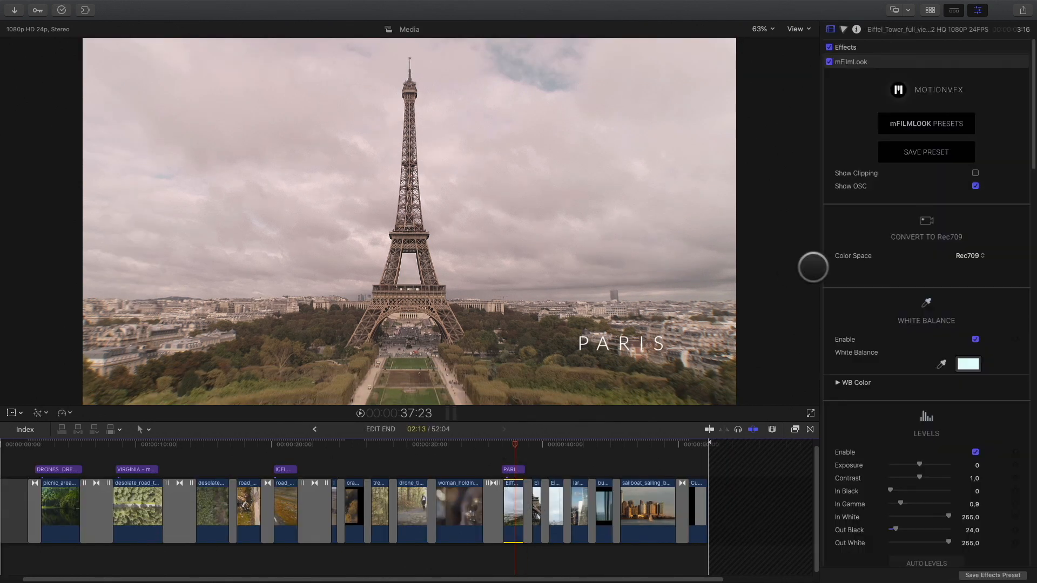
pyautogui.click(1010, 61)
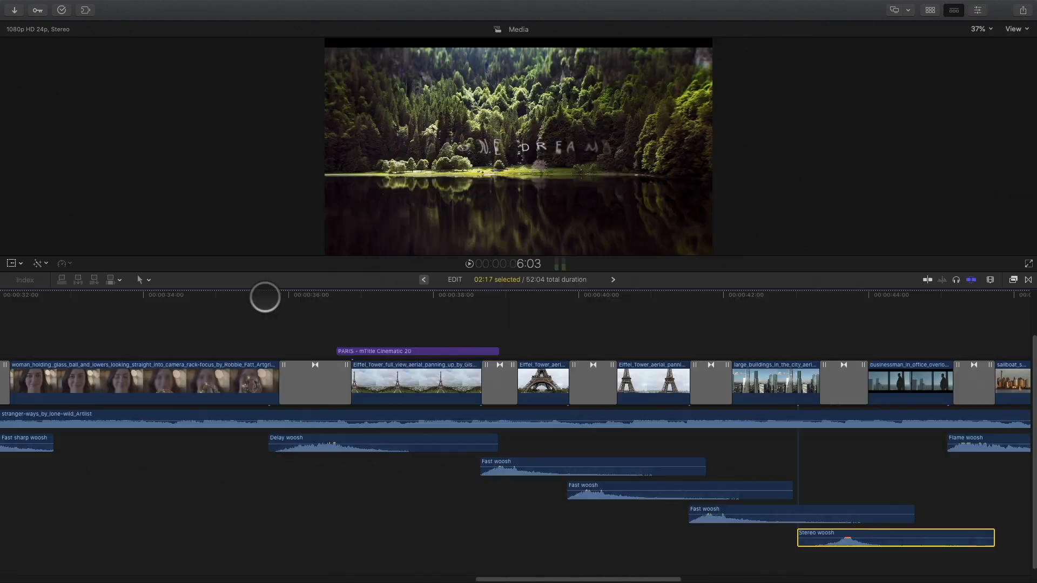
# Step: Review the finished EDIT timeline with its sound effects around the PARIS title
pyautogui.moveTo(264, 297); pyautogui.dragTo(391, 302)
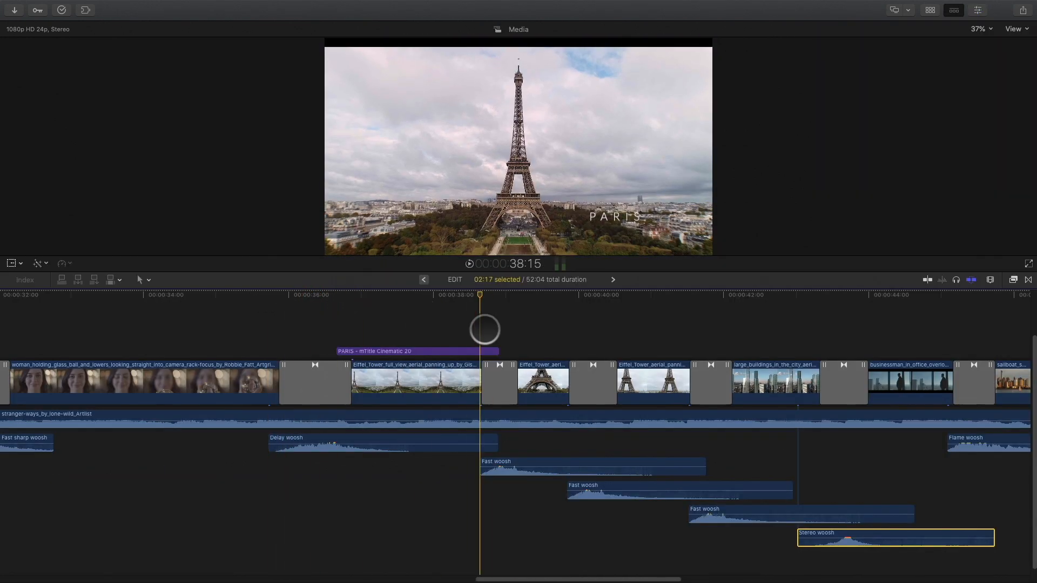
pyautogui.moveTo(485, 329); pyautogui.dragTo(194, 364)
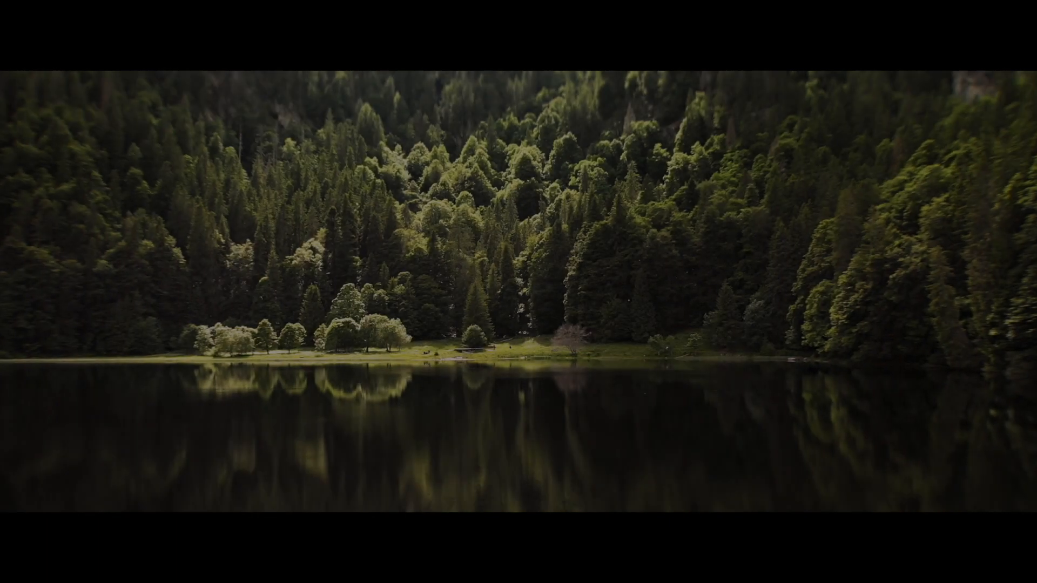